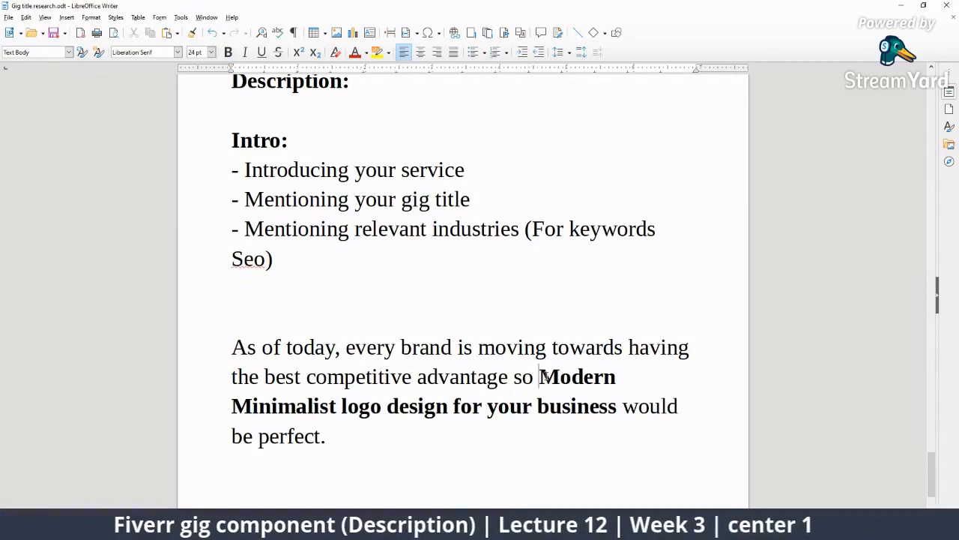
- Try colouring the bold phrase "Modern Minimalist logo design for your business" Dark Red 2, and undo the colour change
left_click_drag(542, 376, 617, 407)
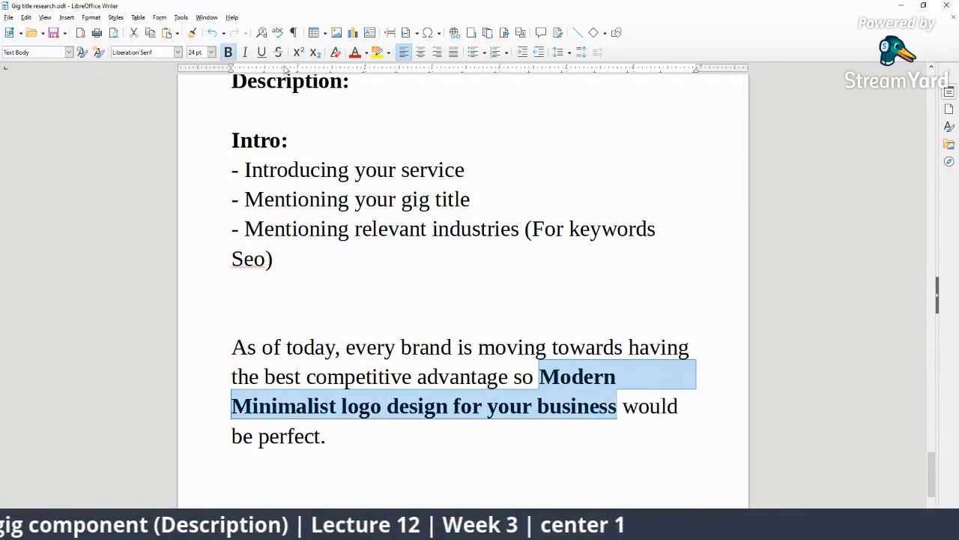
left_click(358, 56)
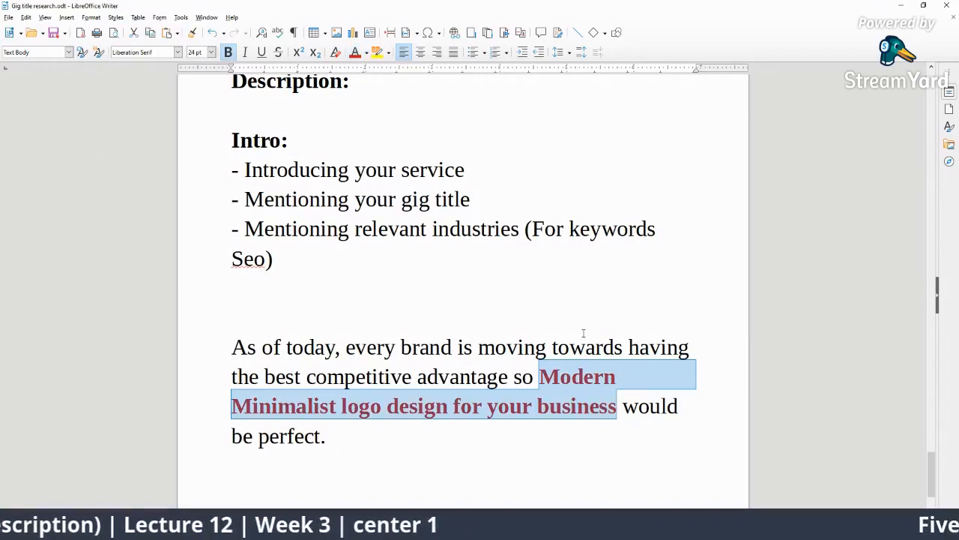
left_click(649, 350)
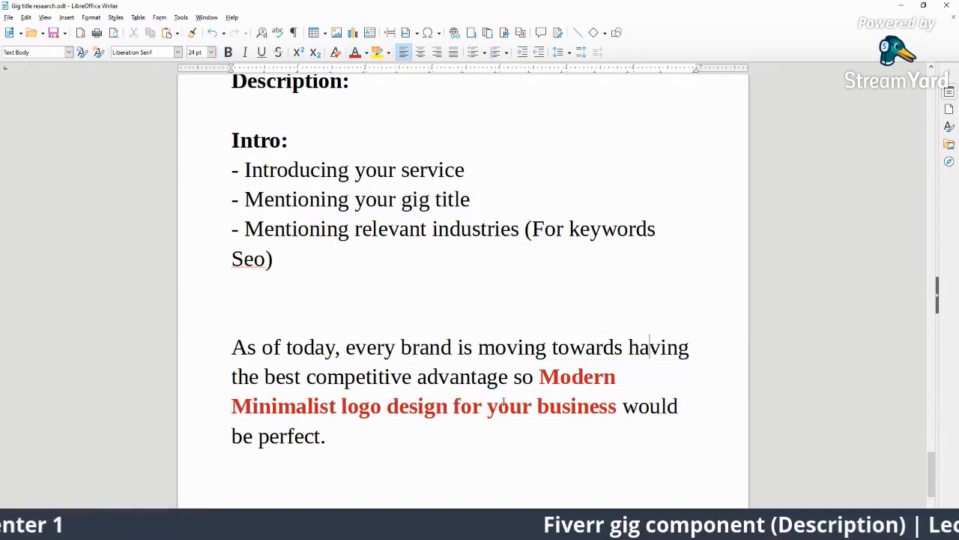
key("ctrl+z")
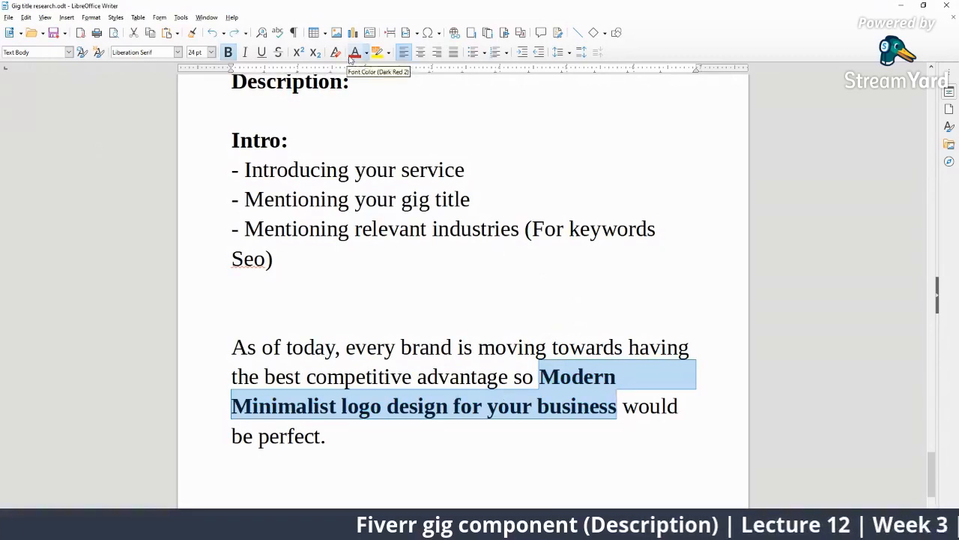
left_click(640, 458)
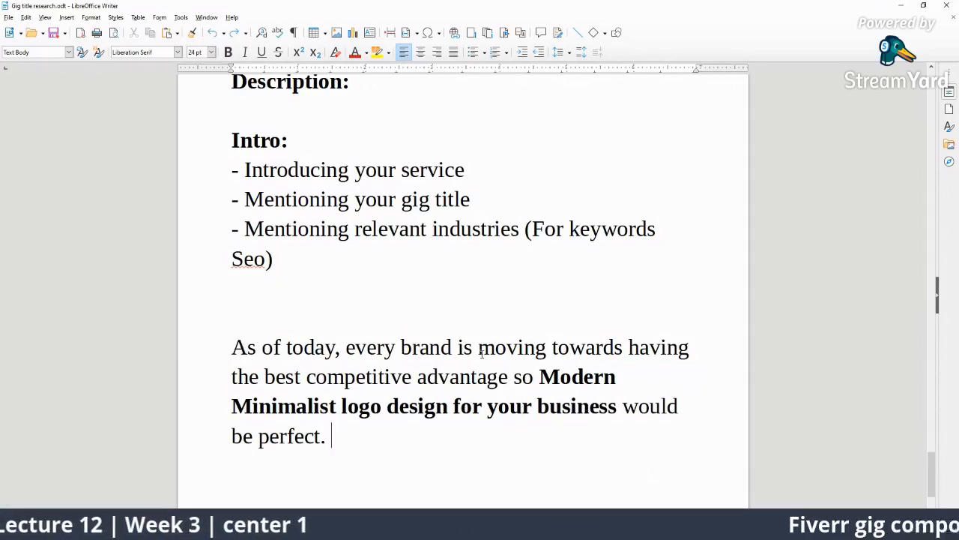
left_click_drag(401, 348, 455, 349)
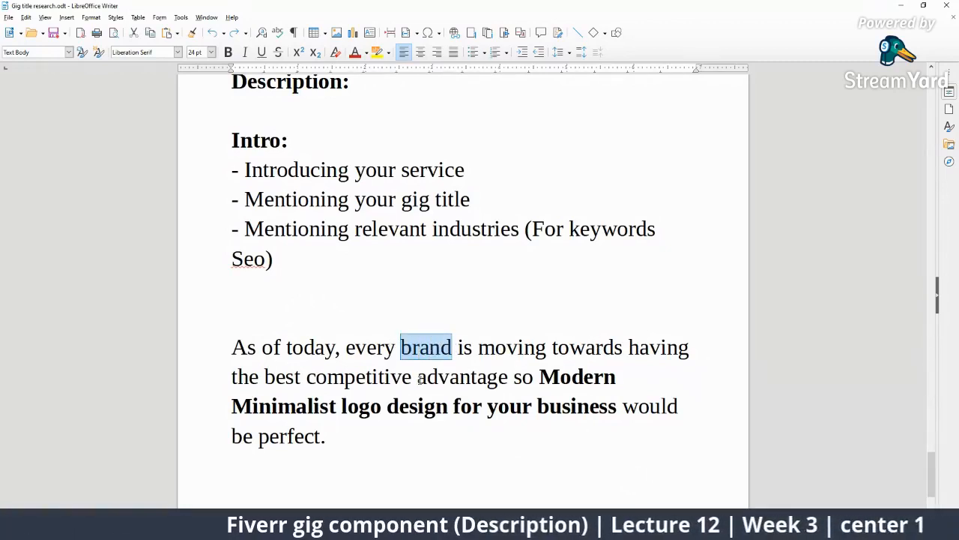
left_click_drag(308, 379, 613, 416)
left_click(538, 405)
- Replace "perfect" with "artistic" at the end of the intro sentence and begin a new paragraph reading "These types of logos work best for"
left_click(585, 435)
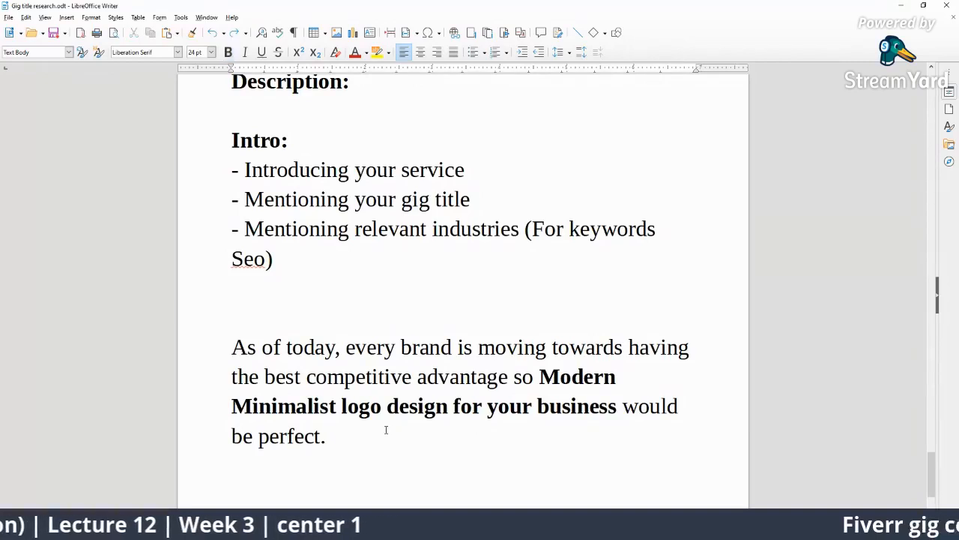
key("BackSpace")
key("BackSpace")
key("BackSpace")
key("BackSpace")
key("BackSpace")
key("BackSpace")
key("BackSpace")
key("BackSpace")
key("BackSpace")
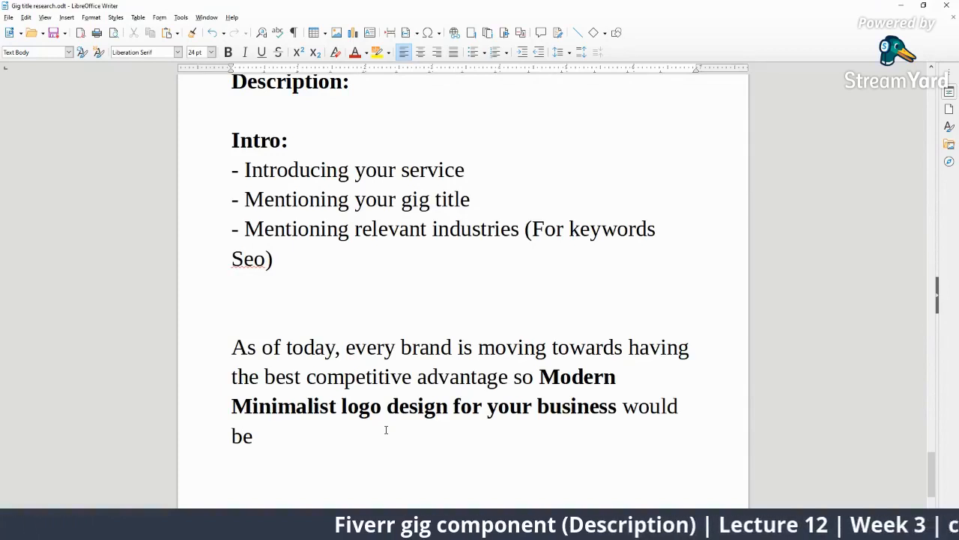
type("artj")
key("BackSpace")
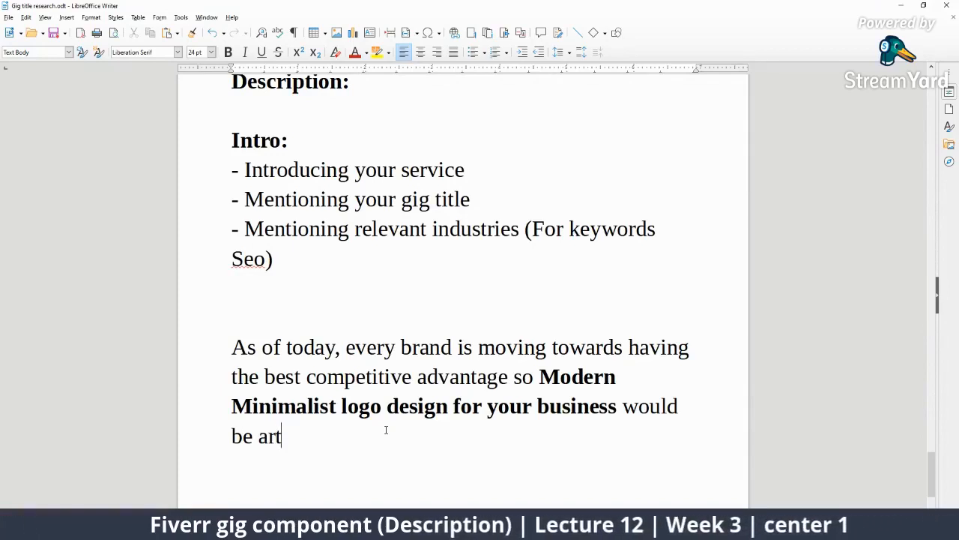
type("istic.")
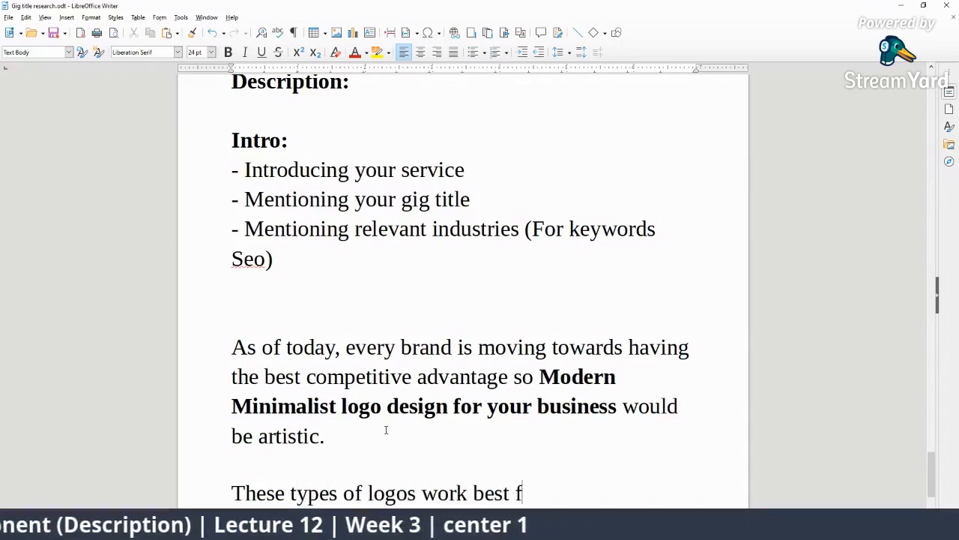
- Continue the new paragraph's list of industries with "Apps, websites, Food restaurant,"
scroll(327, 401, "down", 2)
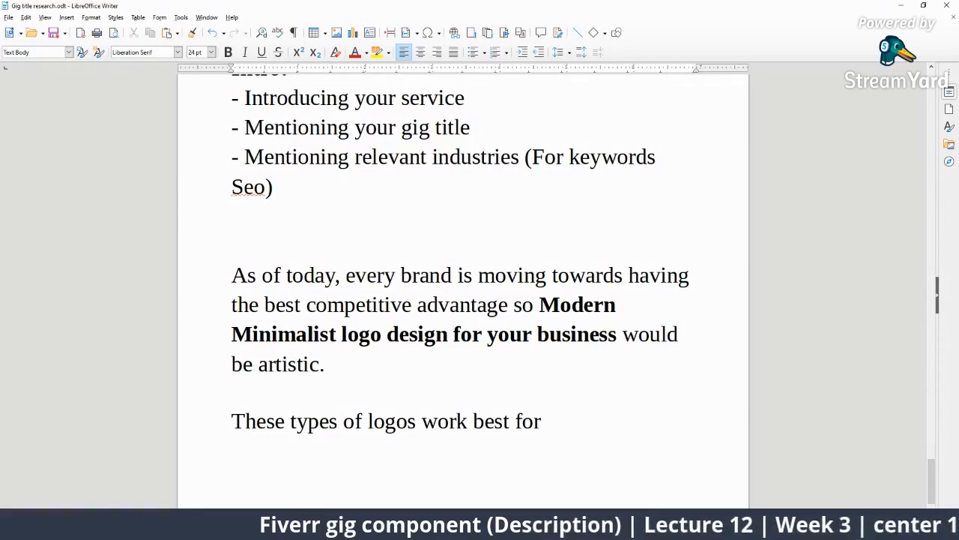
type("Apps, ")
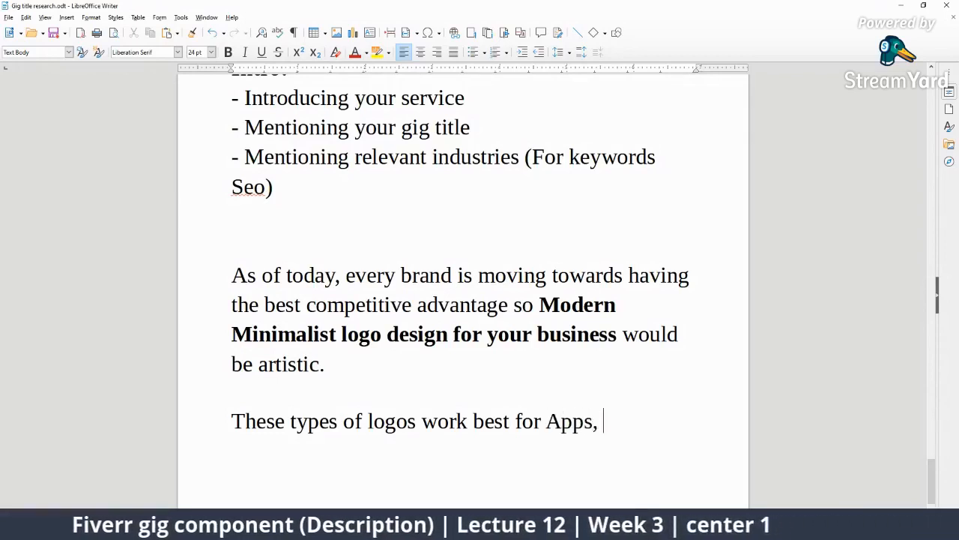
type("website")
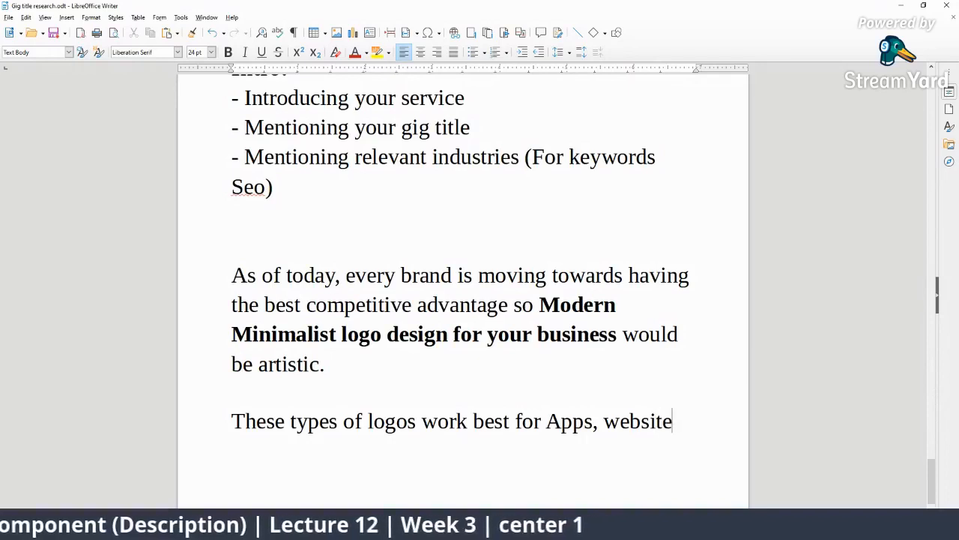
type("s,")
key("Return")
type("F")
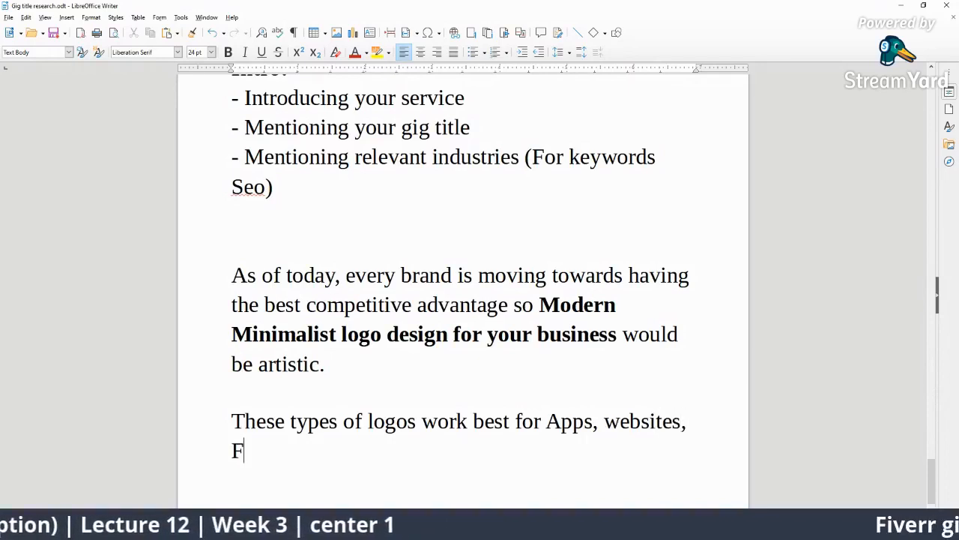
type("ood, Res")
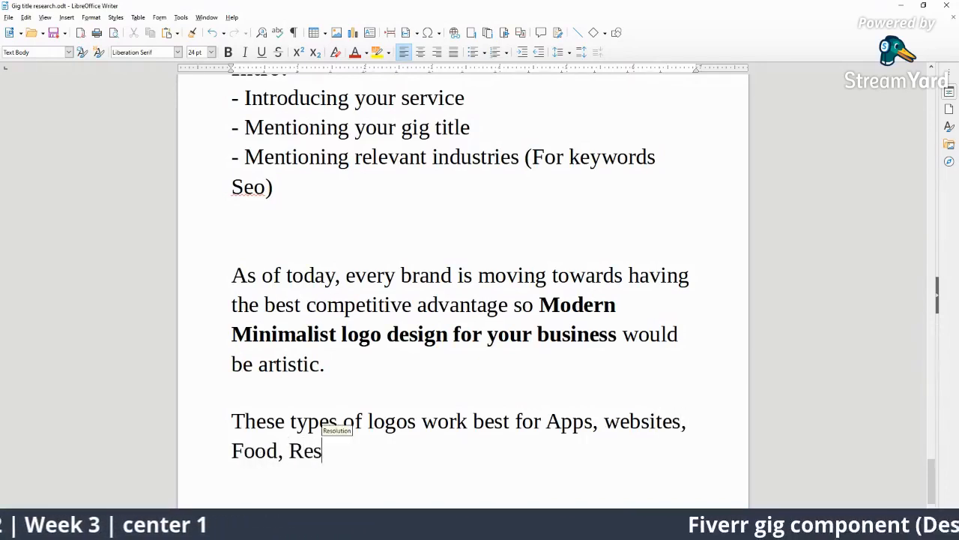
key("BackSpace")
key("BackSpace")
key("BackSpace")
key("BackSpace")
key("BackSpace")
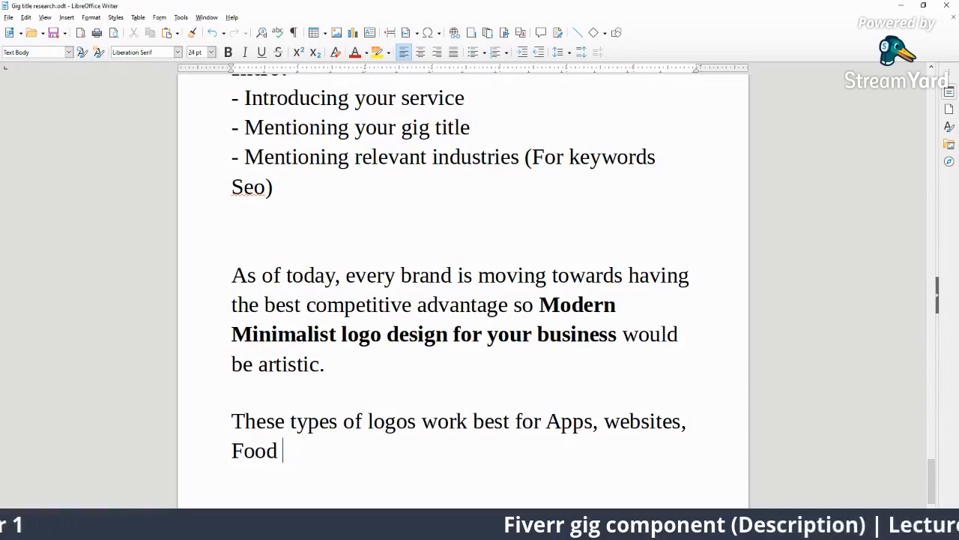
type("restu")
type("arant, ")
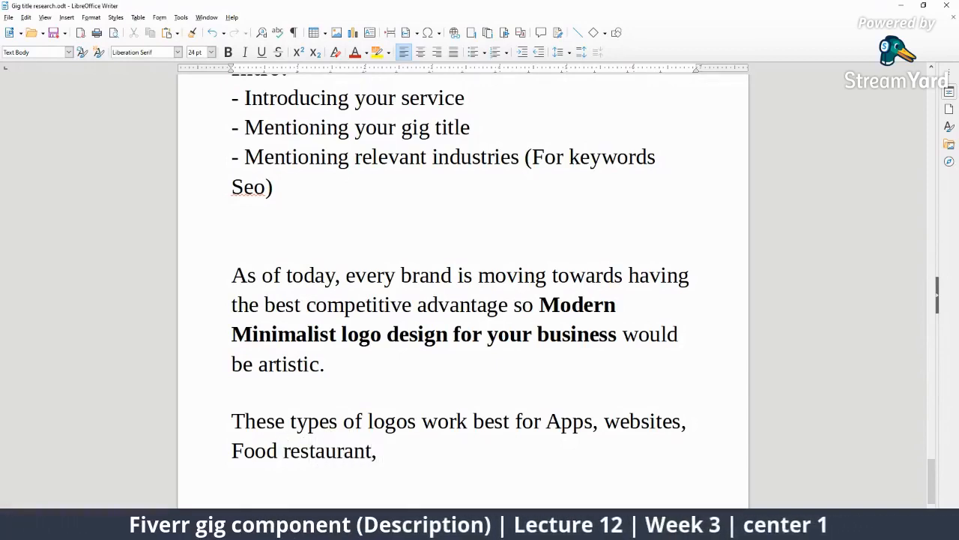
- Add "consultancy, corporate company," to the list of industries
type("consu")
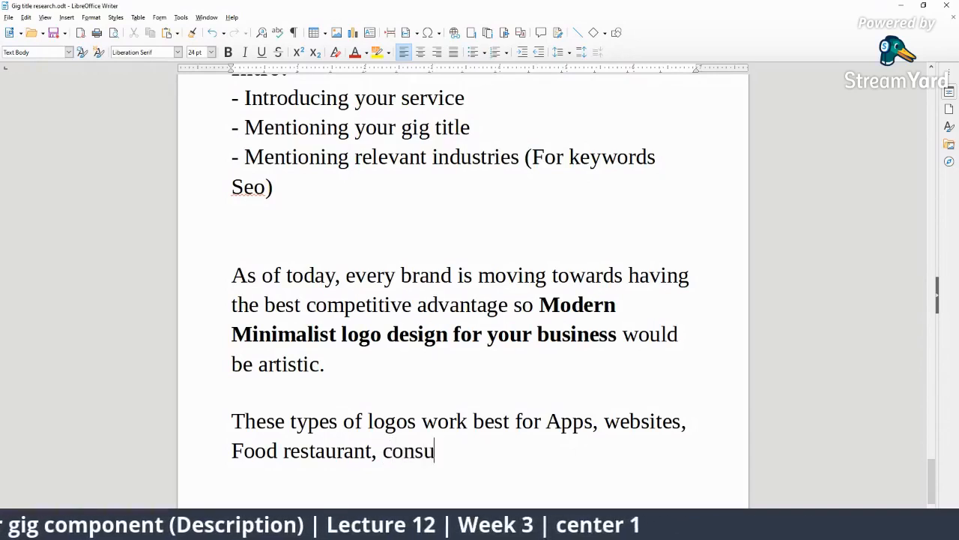
type("ltancy, ")
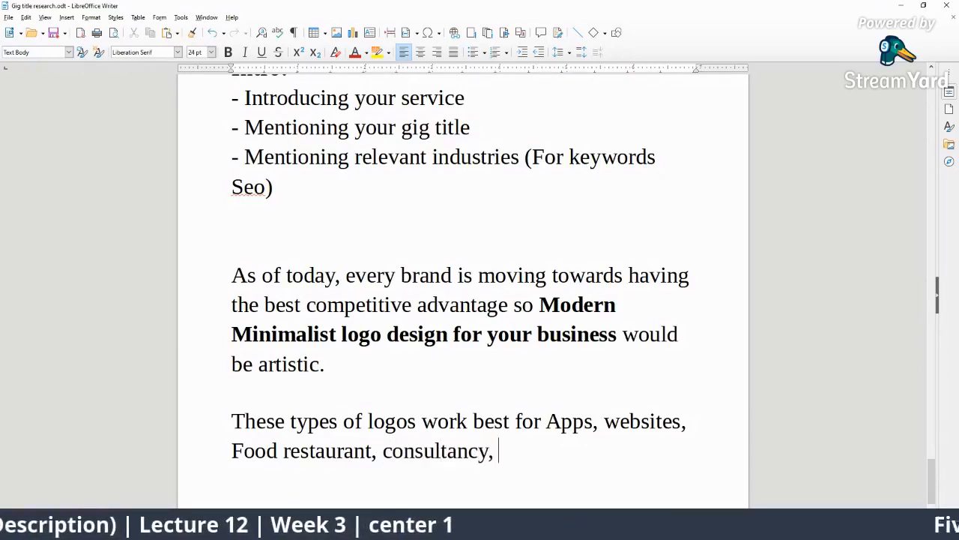
type("corporate")
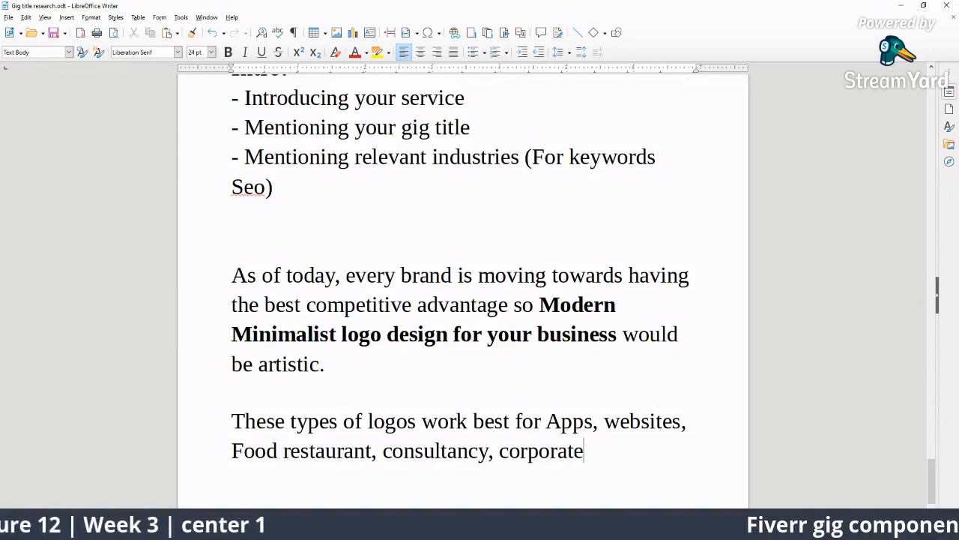
type(" b")
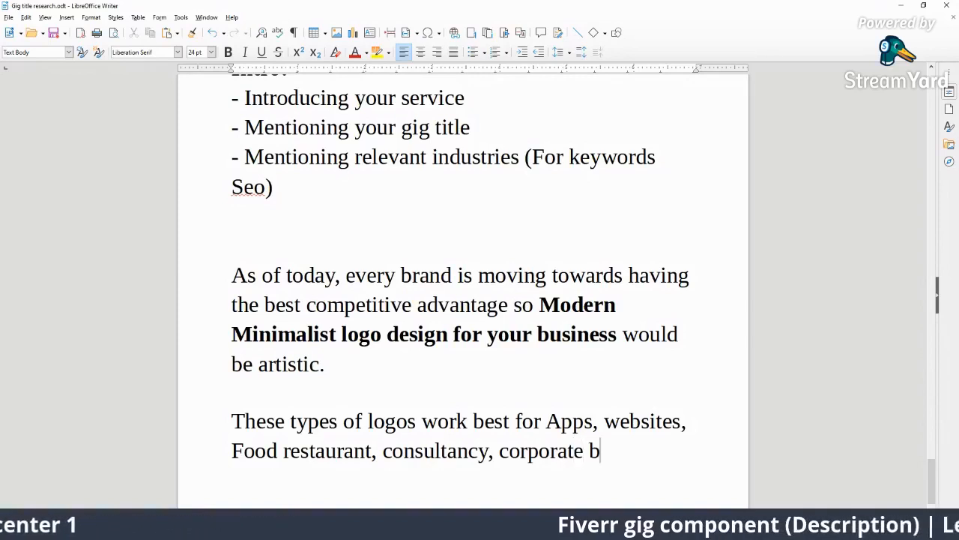
key("BackSpace")
type("compan")
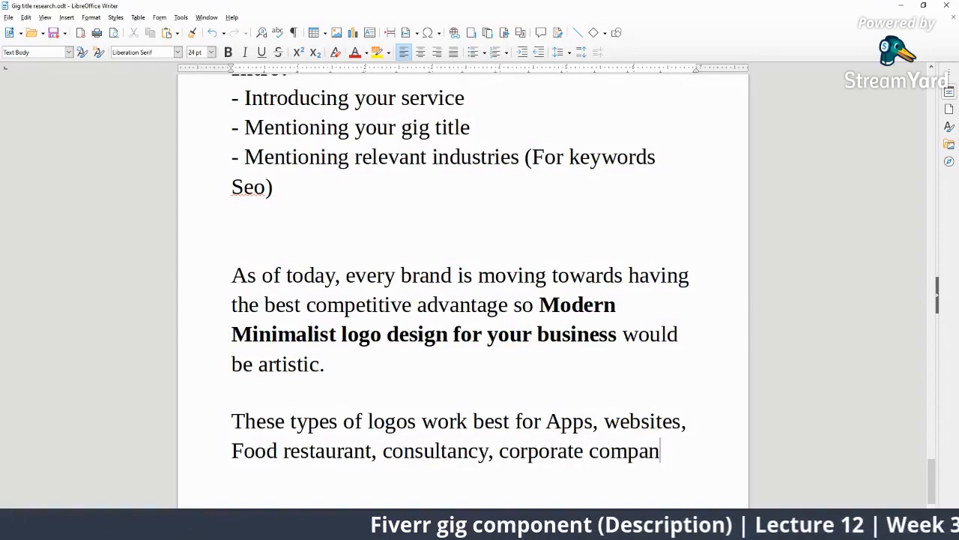
type("y, ")
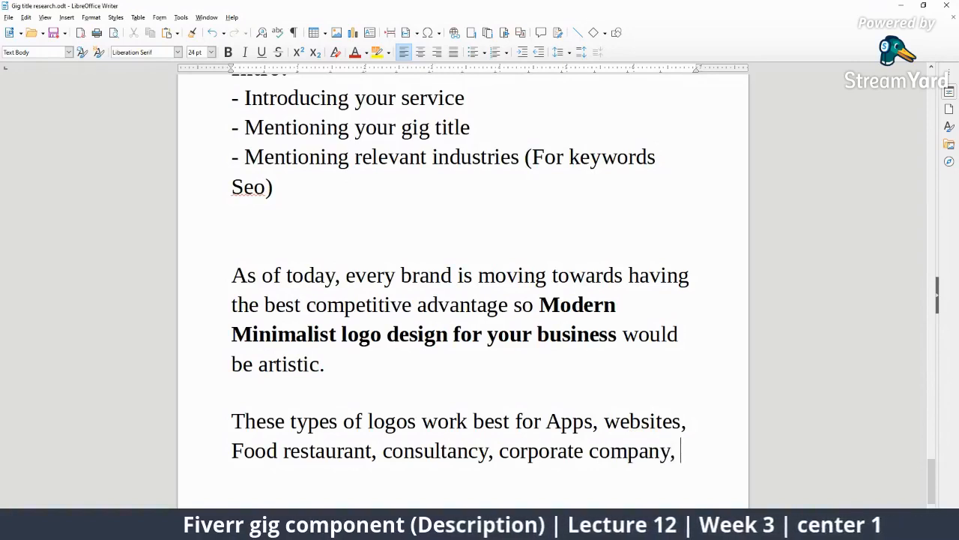
- Finish the list of industries with "travel, real estate and fashion"
type("travel")
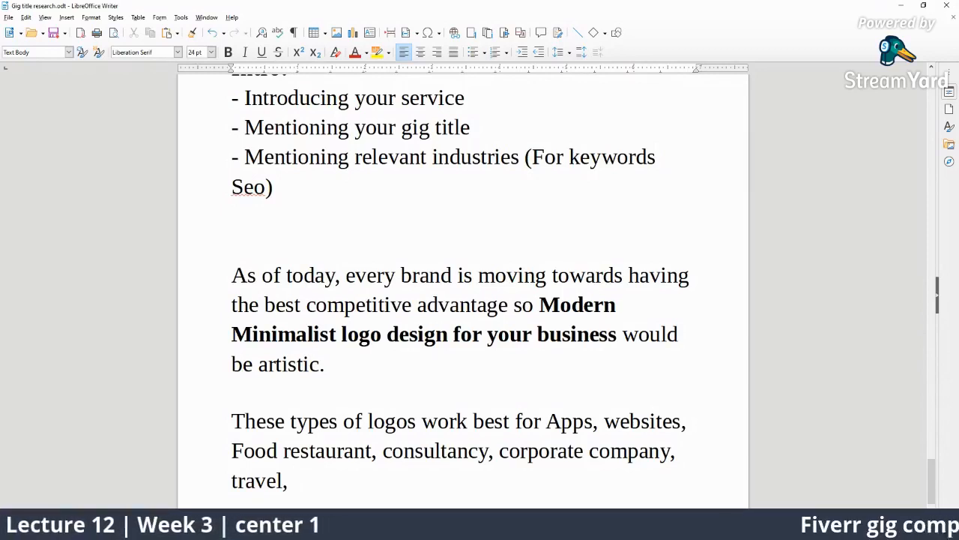
type(",")
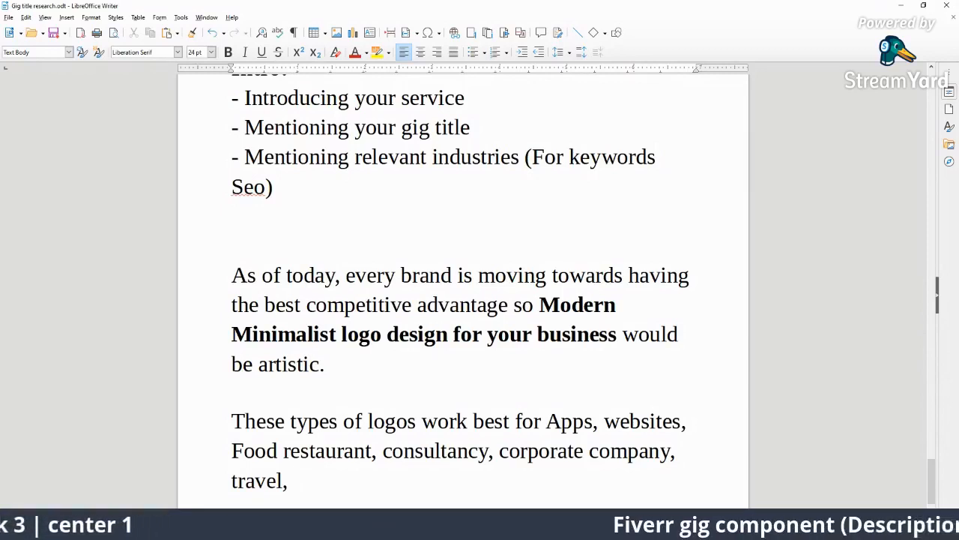
type(" realesatet")
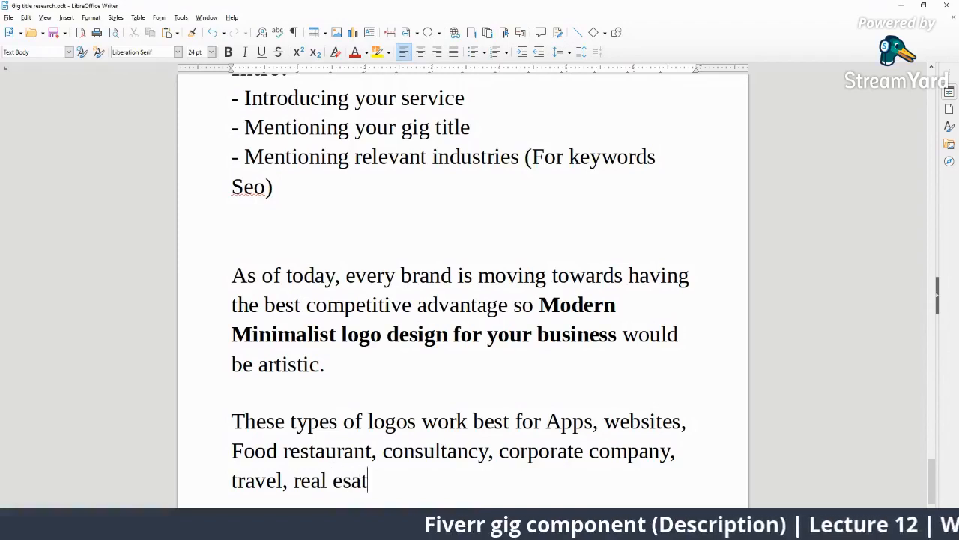
key("BackSpace")
key("BackSpace")
key("BackSpace")
key("BackSpace")
type("tate and fas")
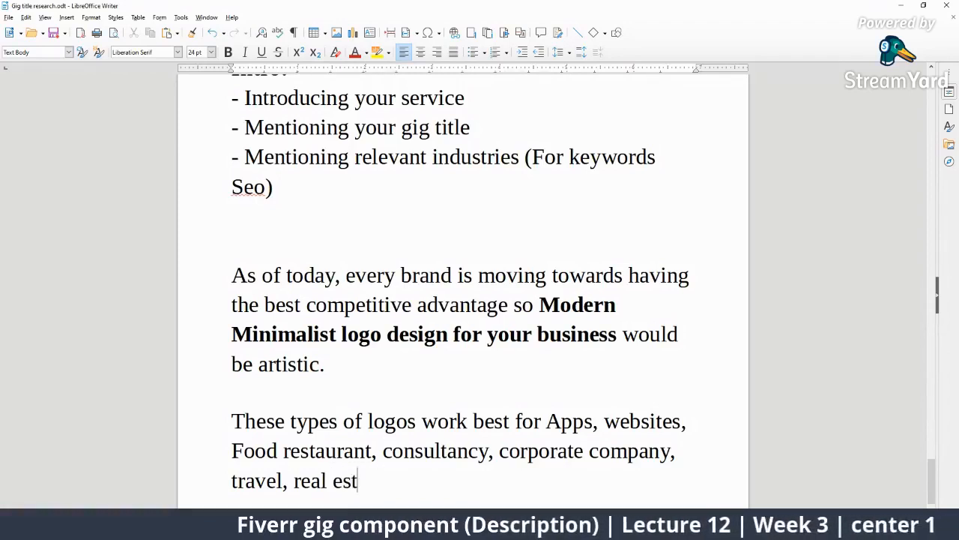
type("hion")
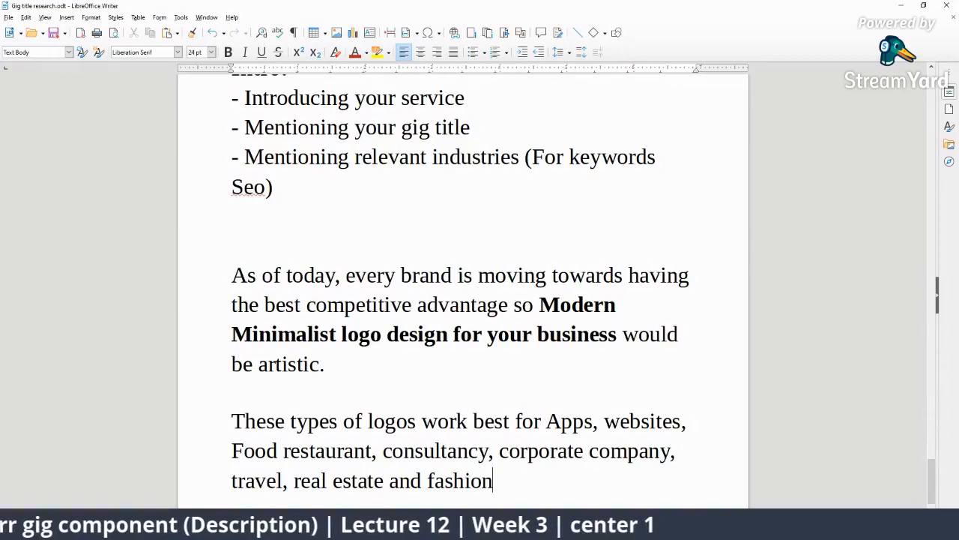
- Reword the opening of the second paragraph in the singular, as "This type of logo works best for"
scroll(176, 383, "down", 4)
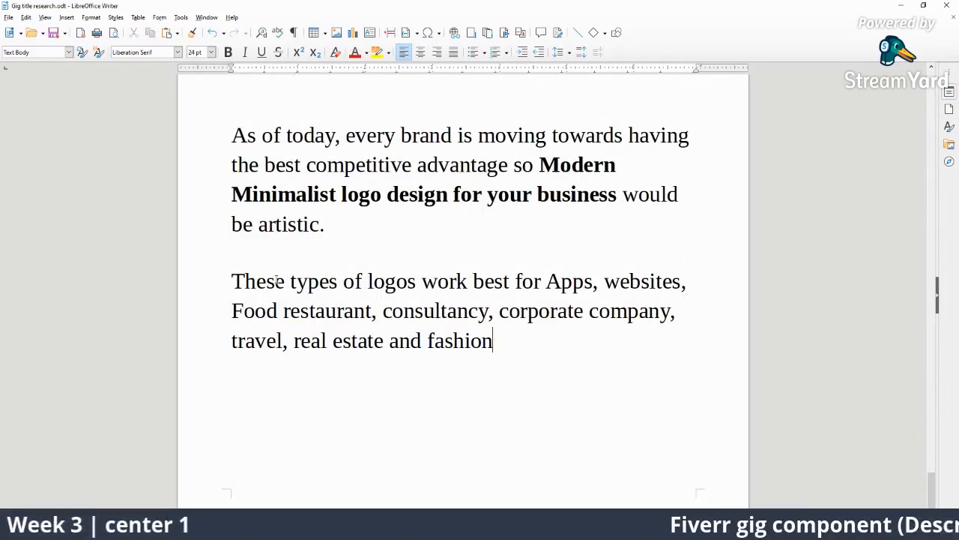
left_click_drag(285, 281, 261, 280)
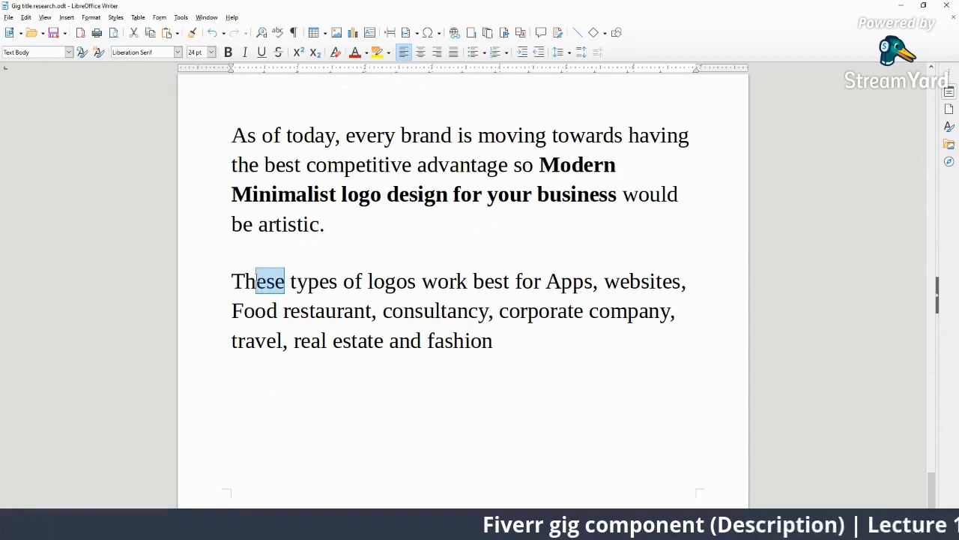
type("is")
left_click_drag(325, 282, 316, 282)
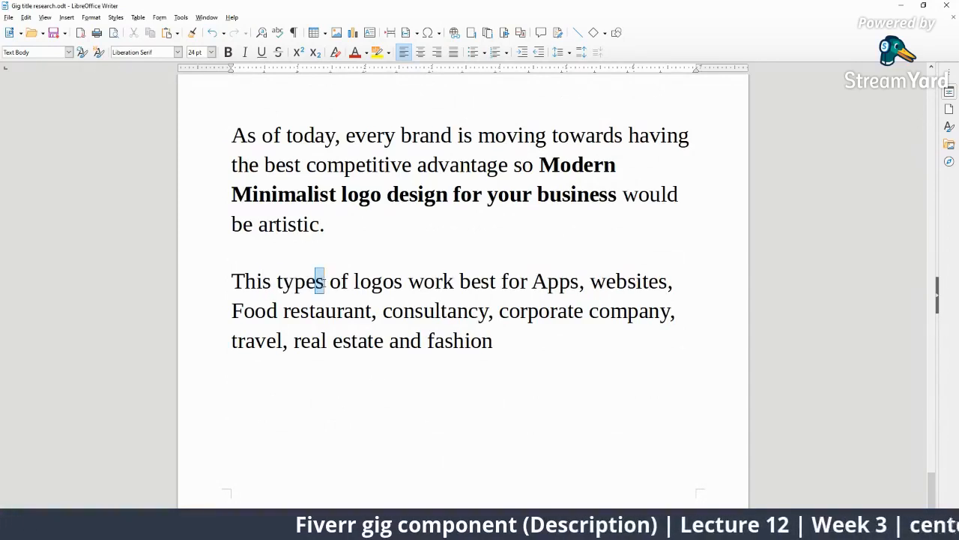
key("BackSpace")
left_click(393, 281)
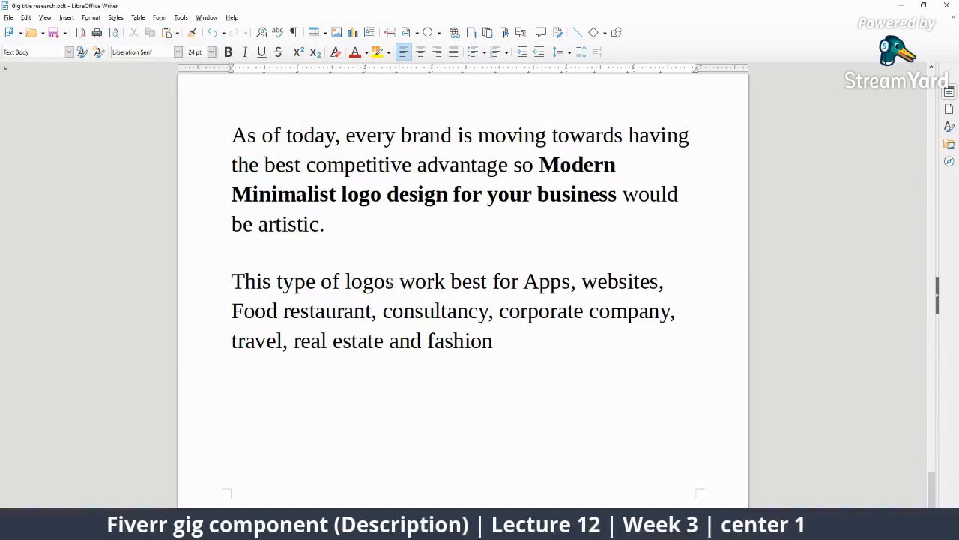
left_click_drag(394, 282, 385, 282)
key("BackSpace")
left_click(437, 281)
type("s")
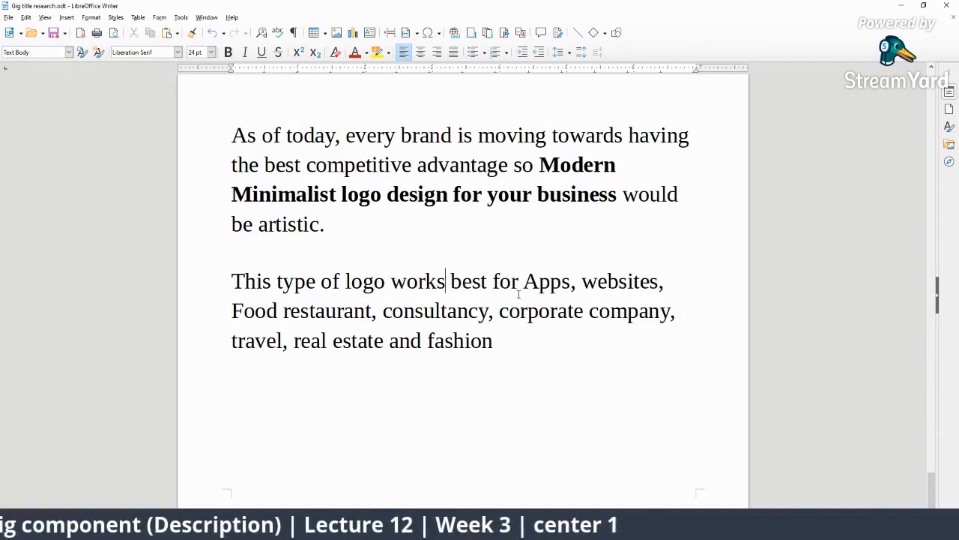
left_click_drag(519, 284, 571, 283)
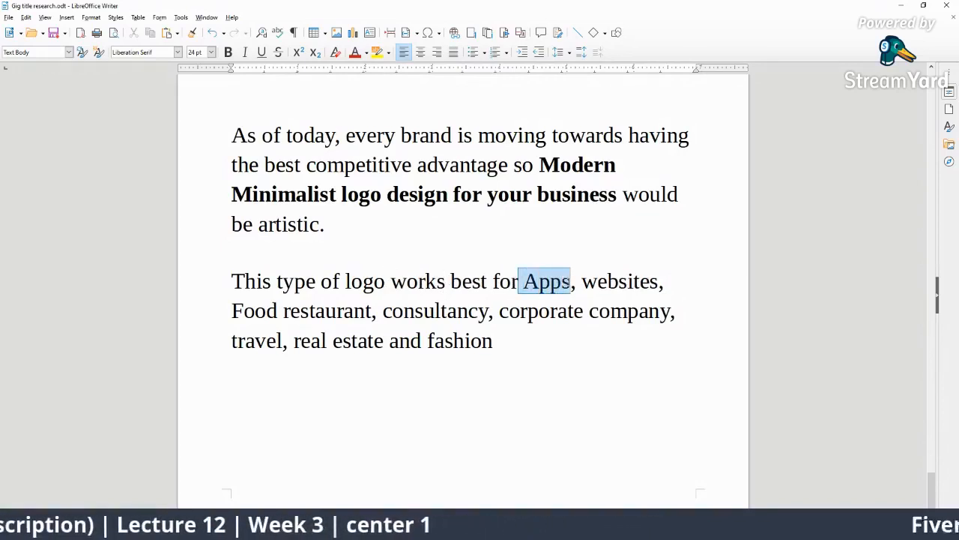
left_click(571, 284)
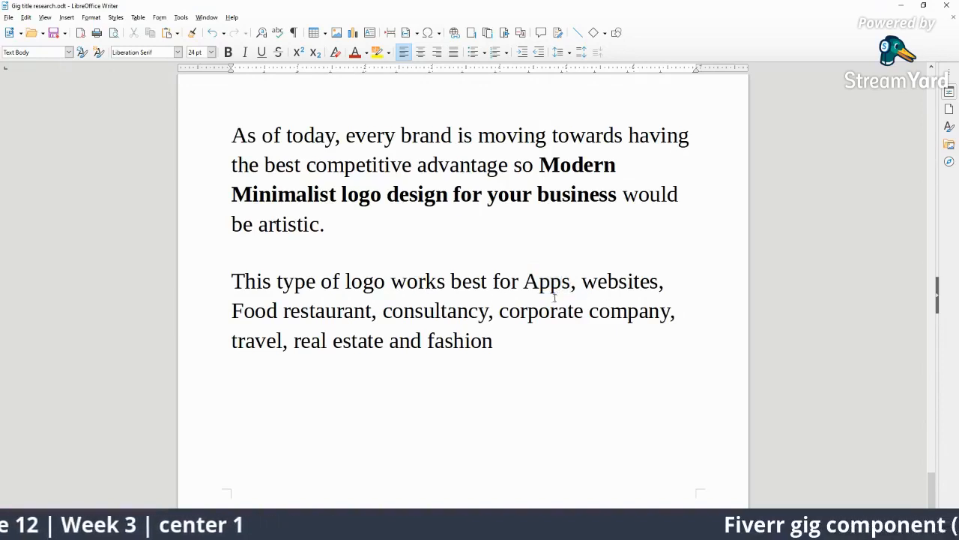
- Review the industry keywords in the second intro paragraph, going through travel, food restaurant, consultancy and corporate company
left_click_drag(231, 310, 670, 313)
left_click(498, 329)
left_click(426, 341)
left_click(239, 341)
mouse_move(239, 341)
left_mouse_down()
mouse_move(482, 344)
mouse_move(522, 360)
mouse_move(427, 341)
mouse_move(462, 341)
mouse_move(231, 341)
left_mouse_up()
left_click(409, 358)
left_click(522, 360)
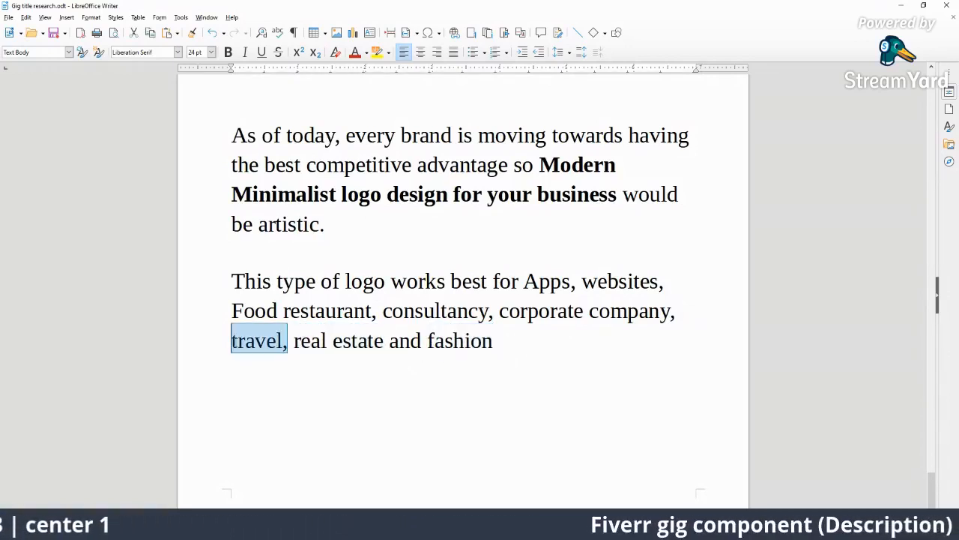
left_click(648, 311)
left_click_drag(689, 312, 231, 311)
left_click(484, 311)
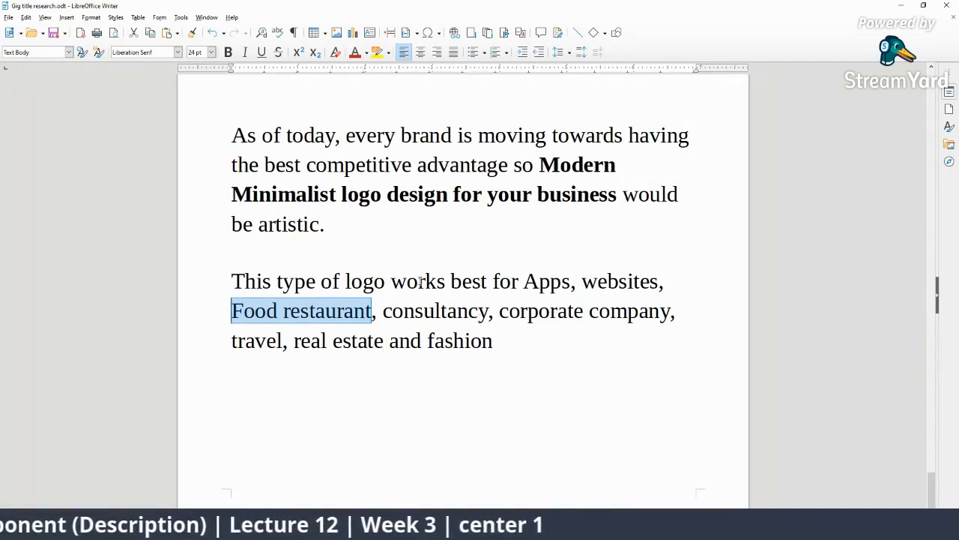
left_click_drag(498, 311, 591, 311)
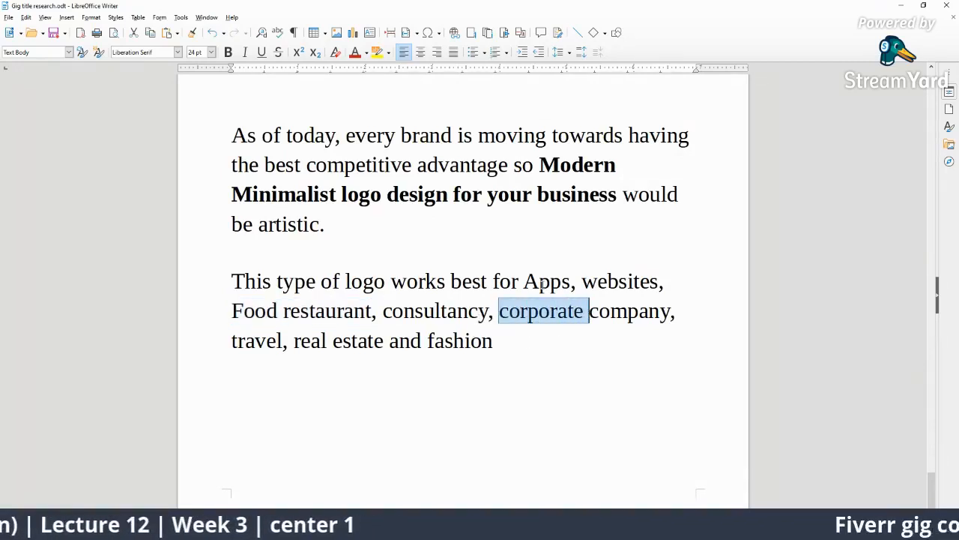
- Compare the word "logo" in the bold gig title with the industry keywords it can combine with, such as corporate, Apps and restaurant
left_click_drag(383, 194, 341, 194)
left_click_drag(584, 311, 495, 314)
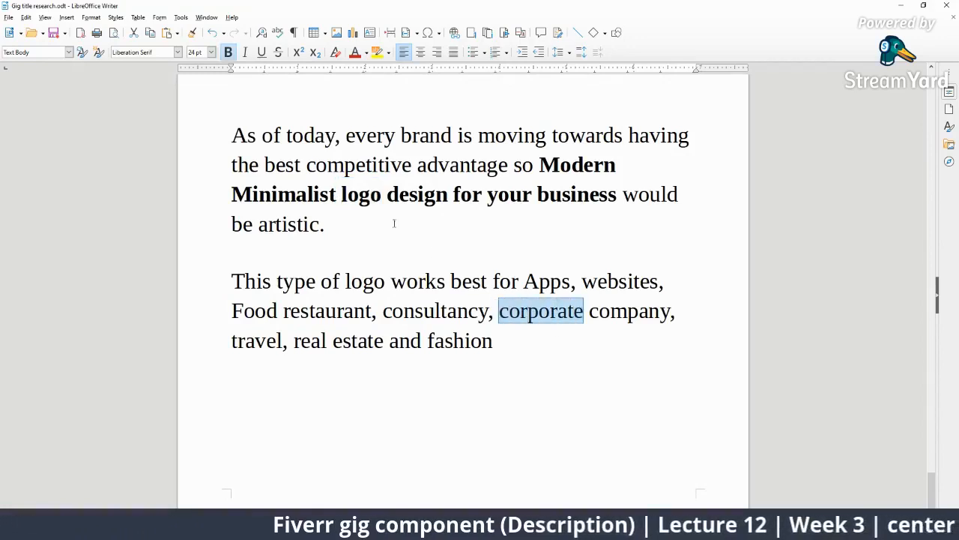
left_click_drag(382, 194, 332, 194)
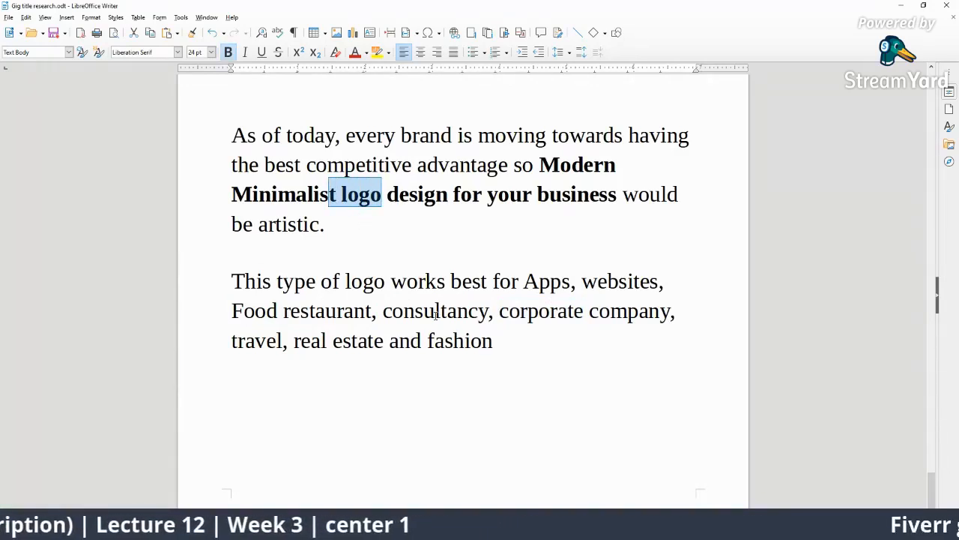
mouse_move(517, 281)
left_mouse_down()
mouse_move(561, 281)
mouse_move(523, 281)
left_mouse_up()
left_click(570, 281)
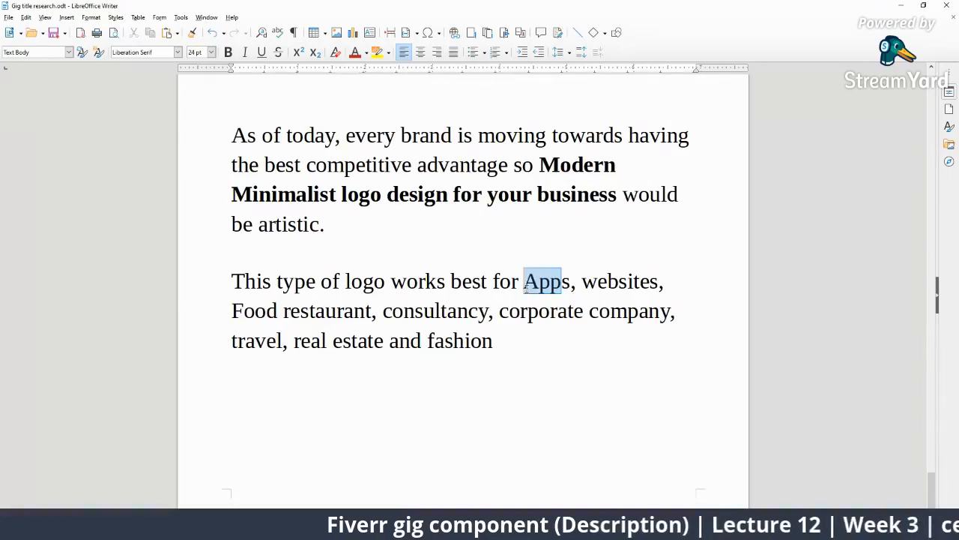
left_click_drag(370, 194, 341, 194)
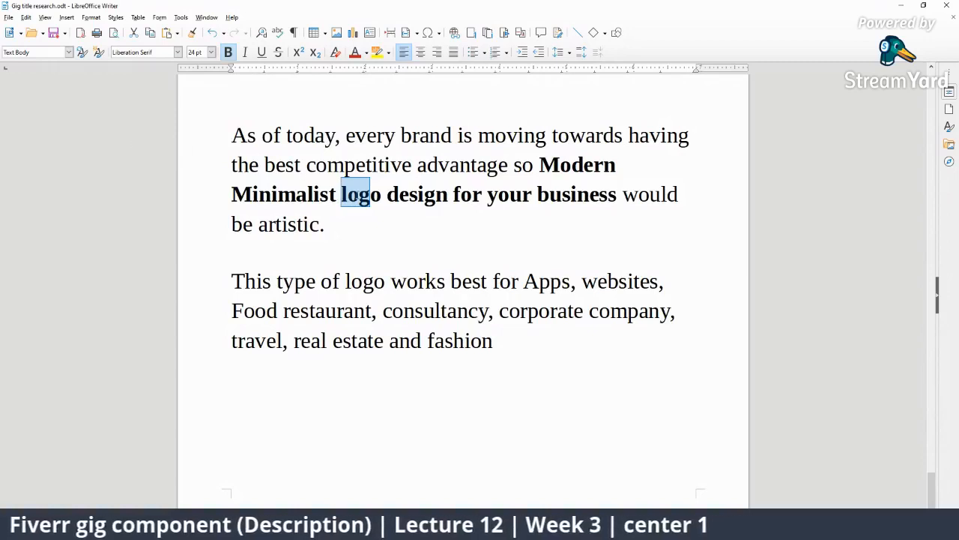
left_click(402, 215)
left_click_drag(384, 196, 343, 196)
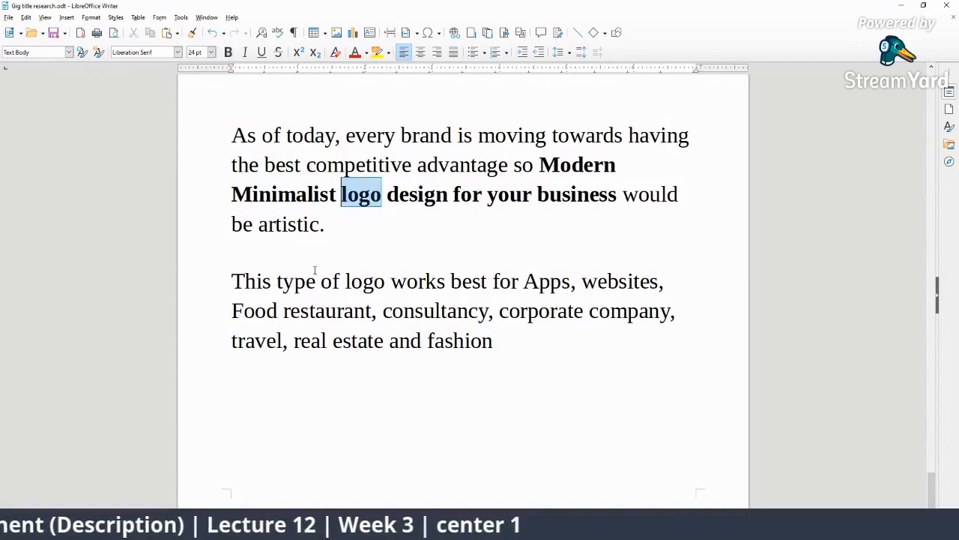
left_click_drag(290, 311, 232, 311)
left_click(239, 308)
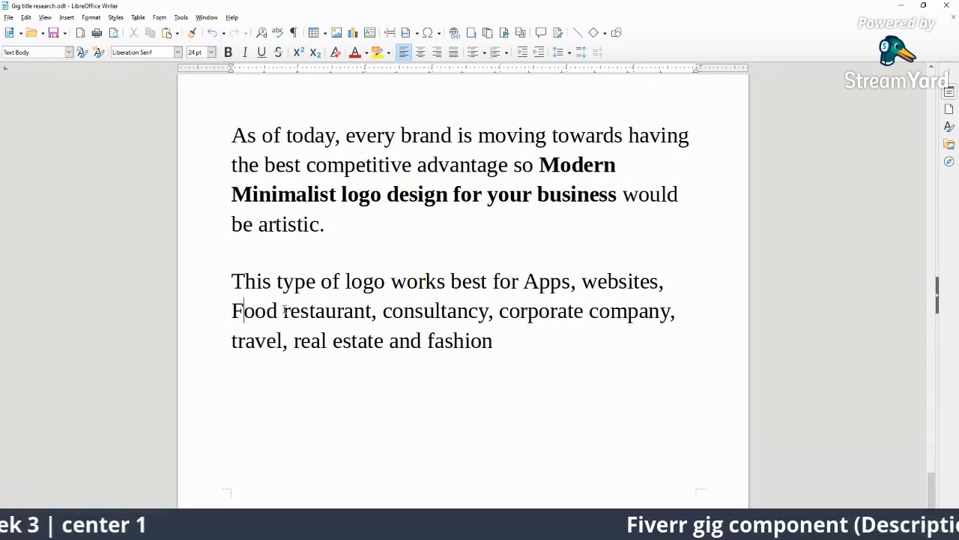
left_click_drag(306, 315, 378, 314)
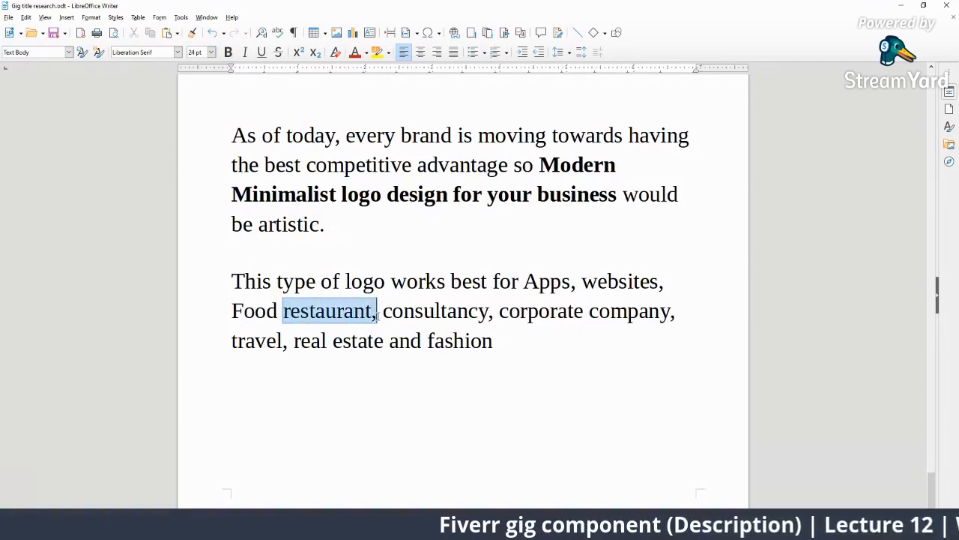
left_click(537, 165)
left_click_drag(537, 165, 604, 165)
left_click_drag(278, 315, 378, 315)
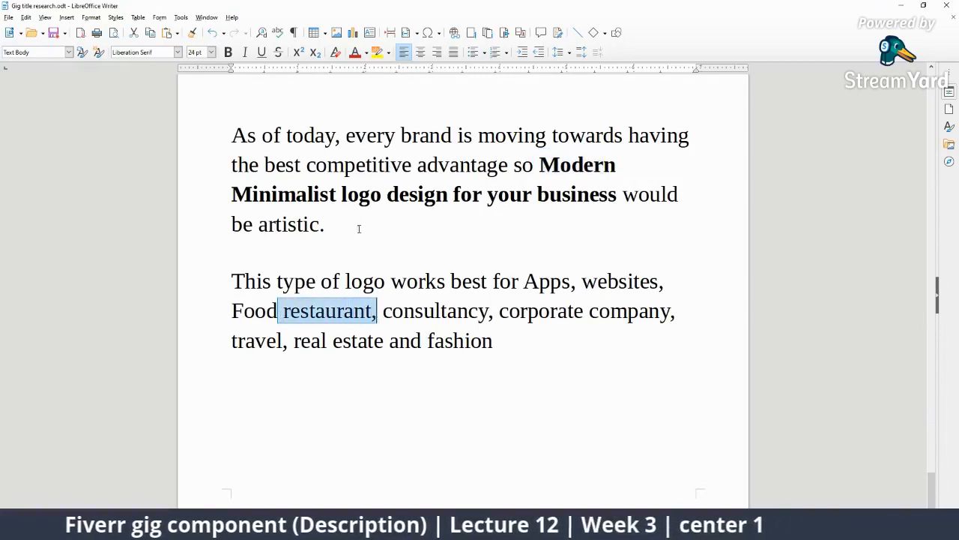
left_click_drag(343, 195, 389, 196)
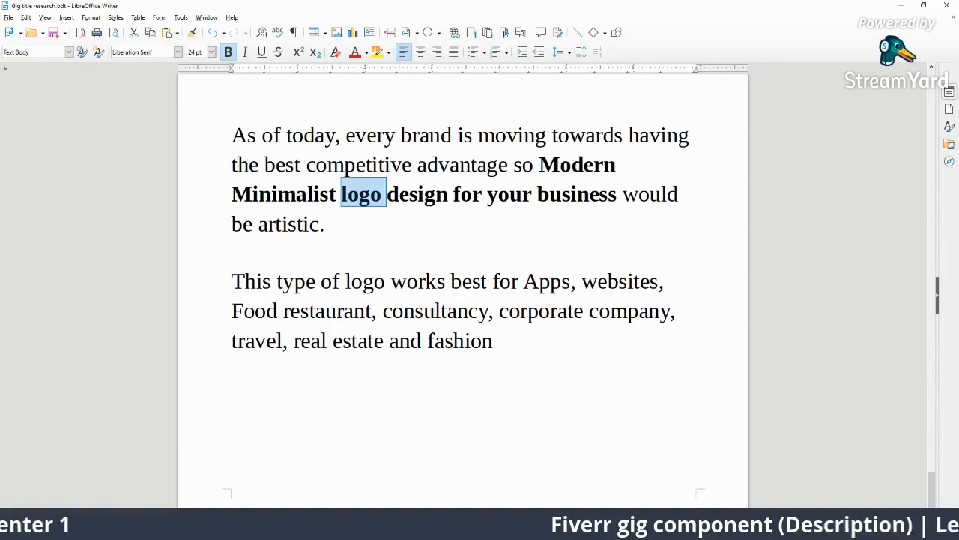
left_click(230, 275)
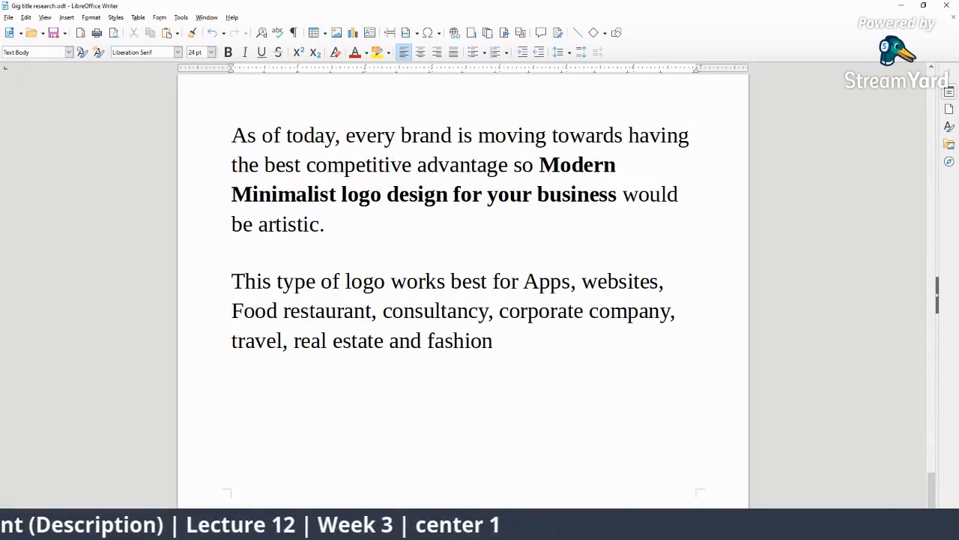
- Insert blank lines after the industries paragraph ending in "fashion" to make room for a new section
scroll(464, 284, "down", 3)
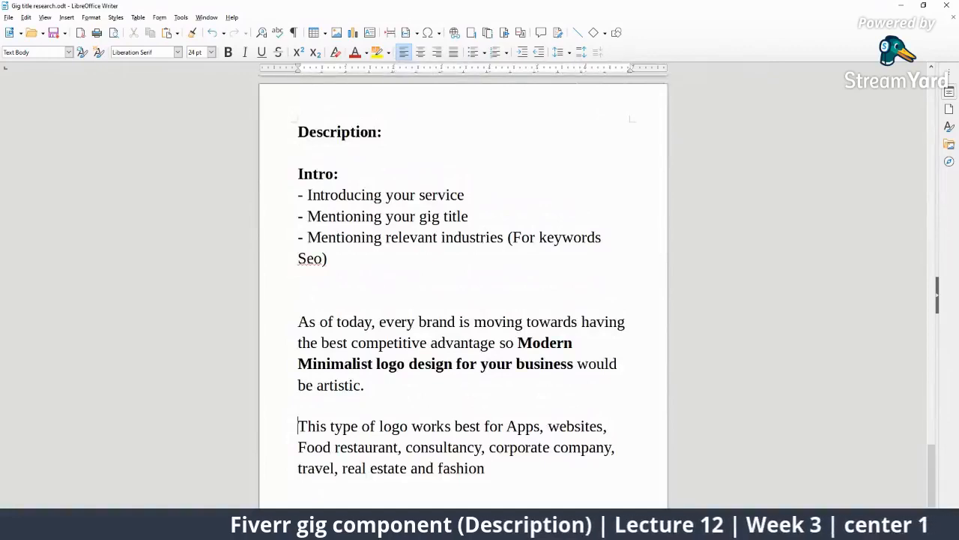
scroll(463, 285, "up", 3)
scroll(576, 422, "down", 2)
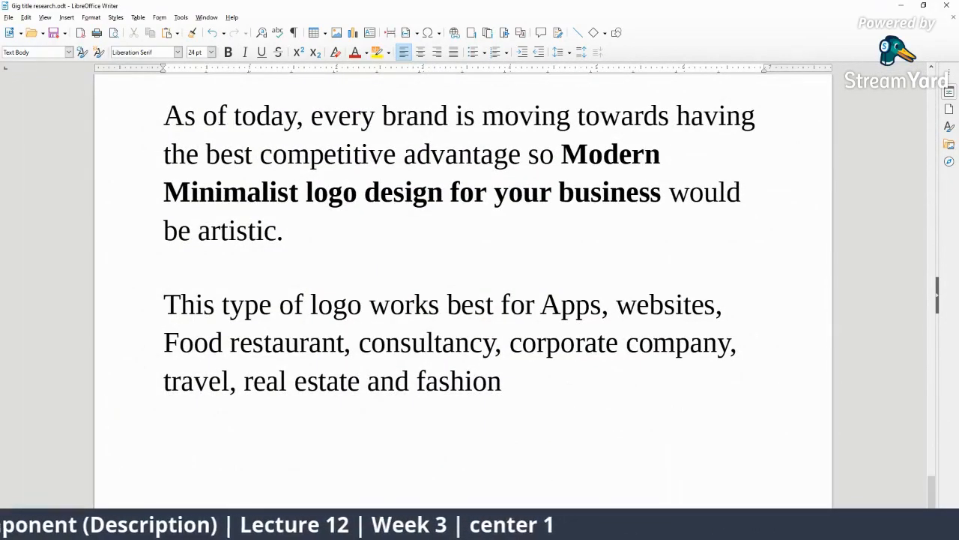
scroll(787, 467, "down", 1)
scroll(787, 466, "up", 1)
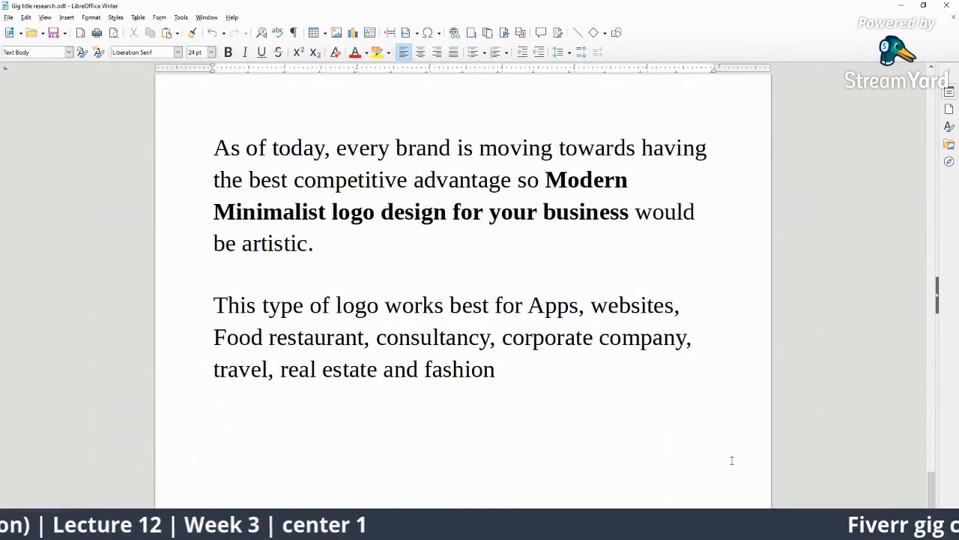
left_click(618, 396)
scroll(221, 256, "up", 5)
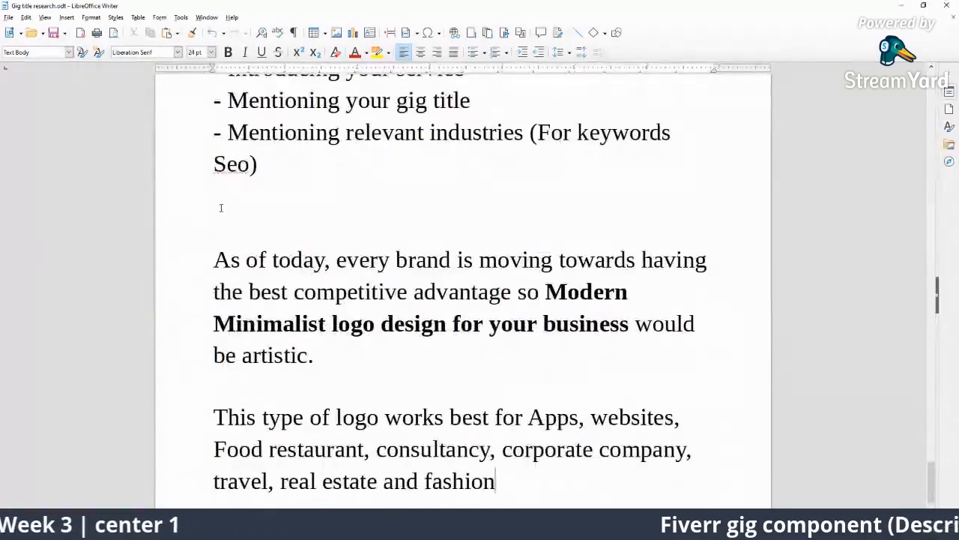
scroll(487, 359, "down", 4)
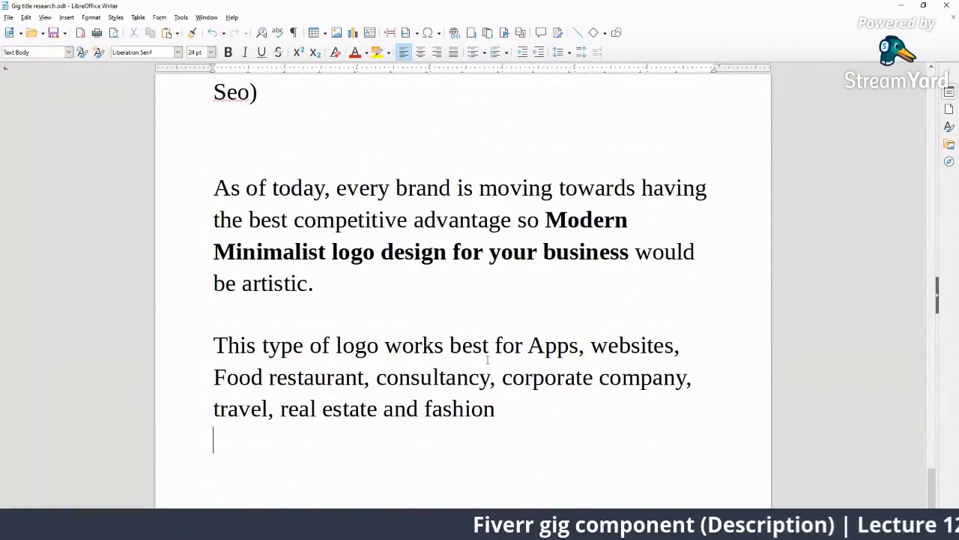
key("Return")
key("Return")
scroll(450, 346, "down", 2)
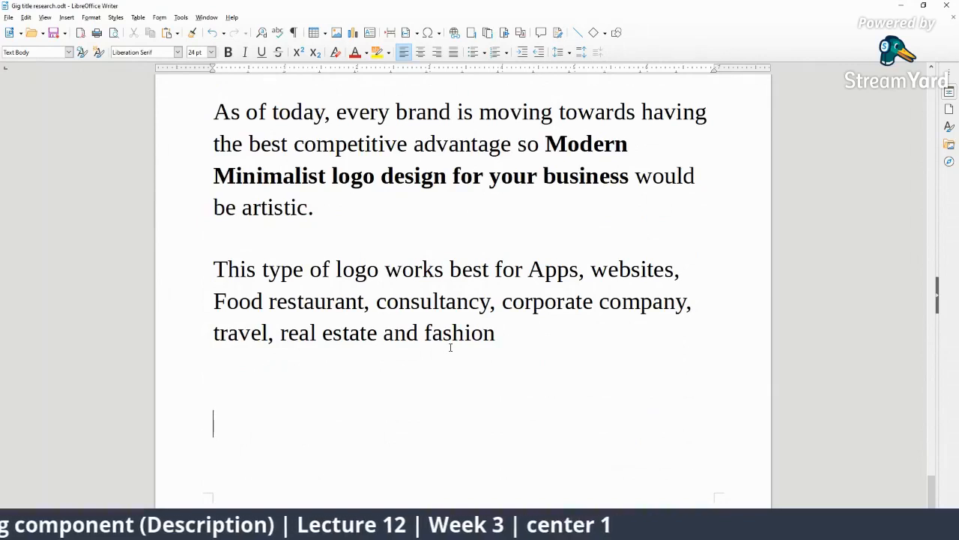
- Write the section heading "Main Body paragraphs" below the intro text
type("Main ")
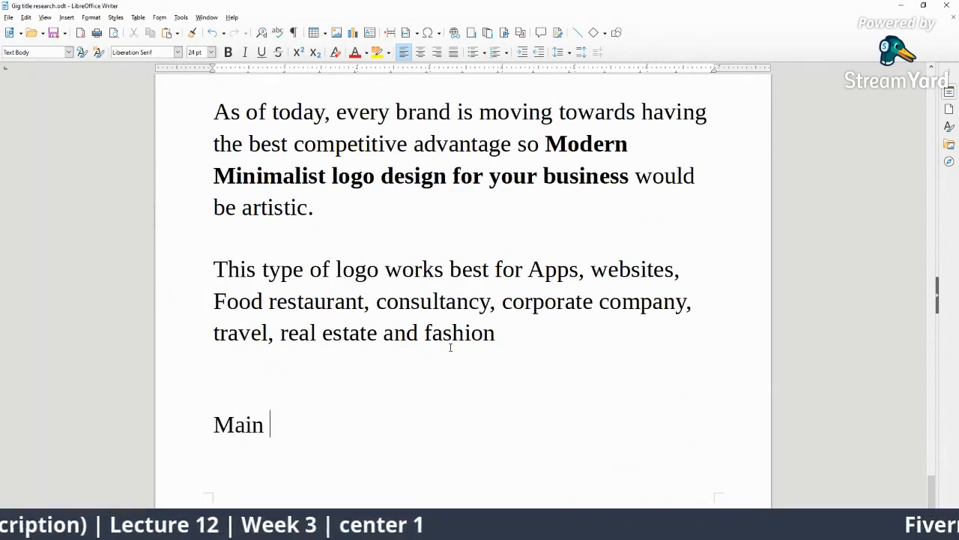
type("Body p")
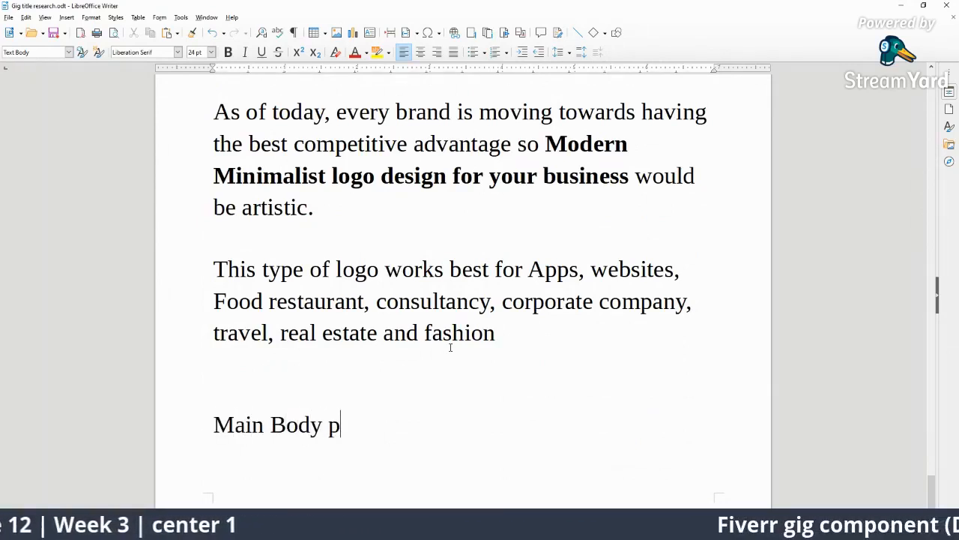
type("agr")
key("BackSpace")
key("BackSpace")
key("BackSpace")
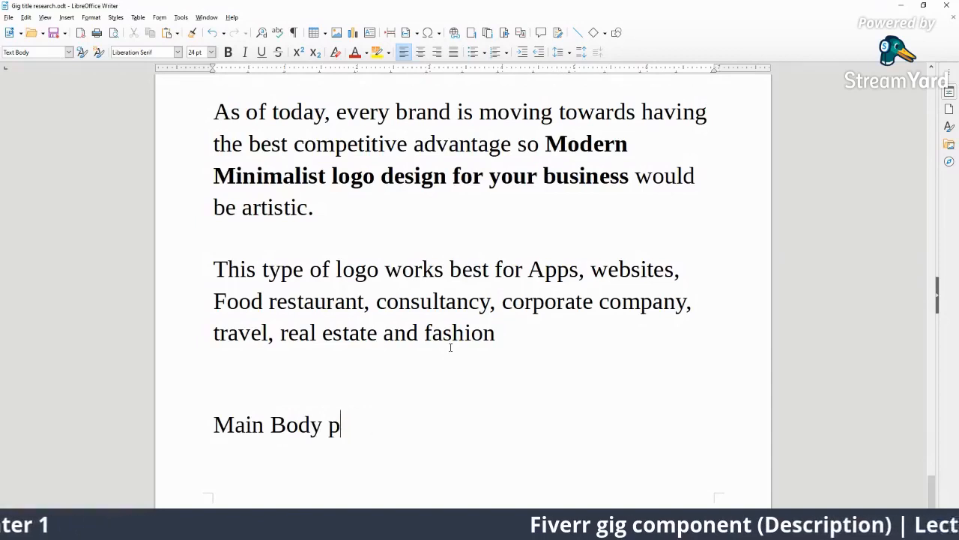
type("aragrap")
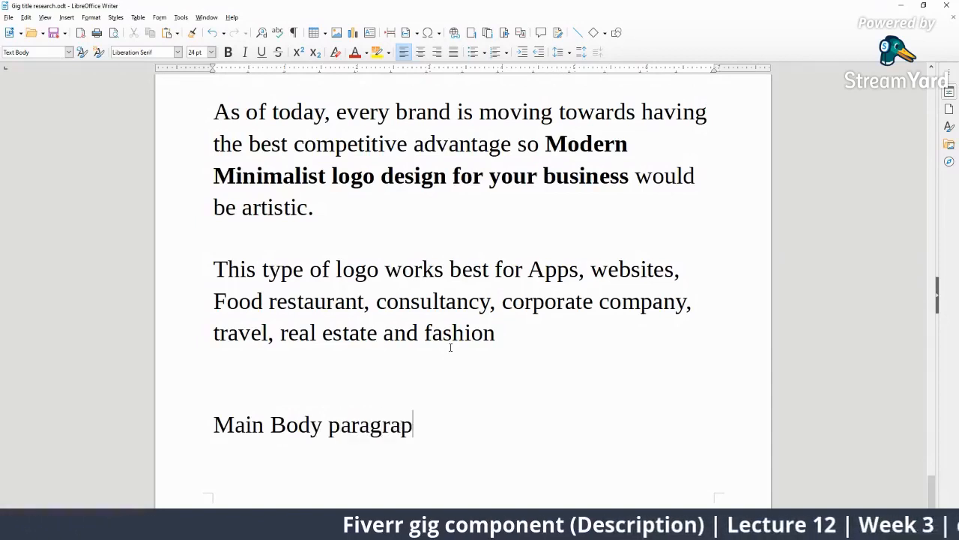
type("hys")
key("BackSpace")
key("BackSpace")
type("s")
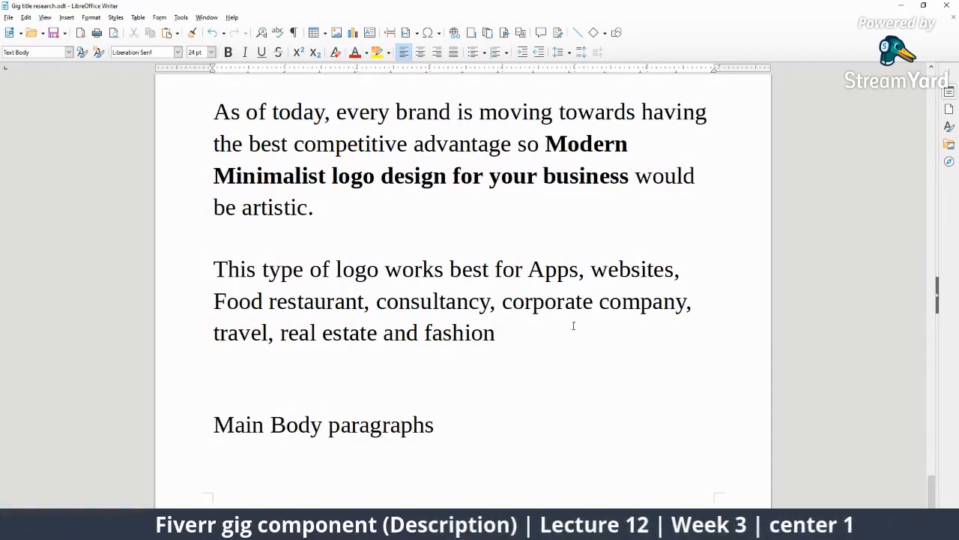
- Make the "Main Body paragraphs" heading bold and number it with "2." in front
left_click_drag(490, 414, 171, 431)
key("ctrl+b")
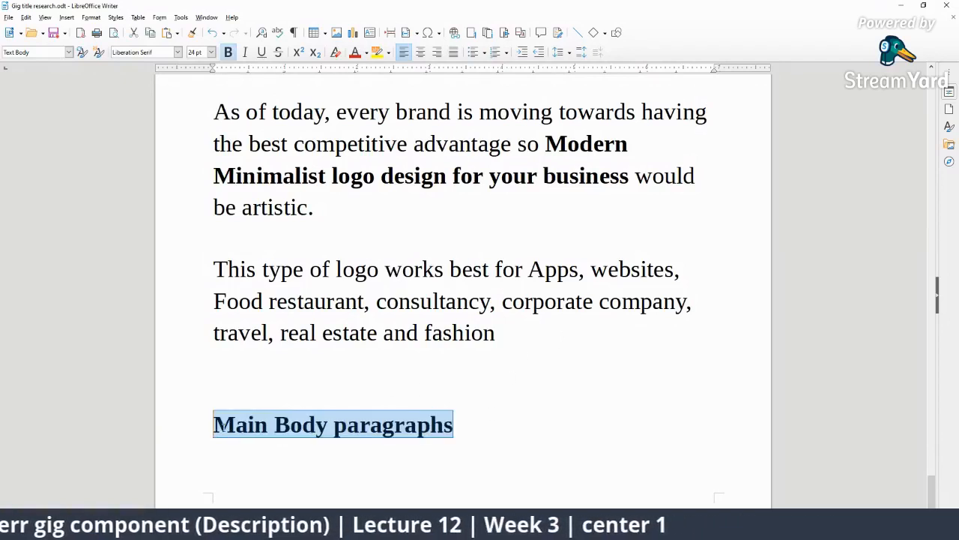
left_click(213, 426)
type("2")
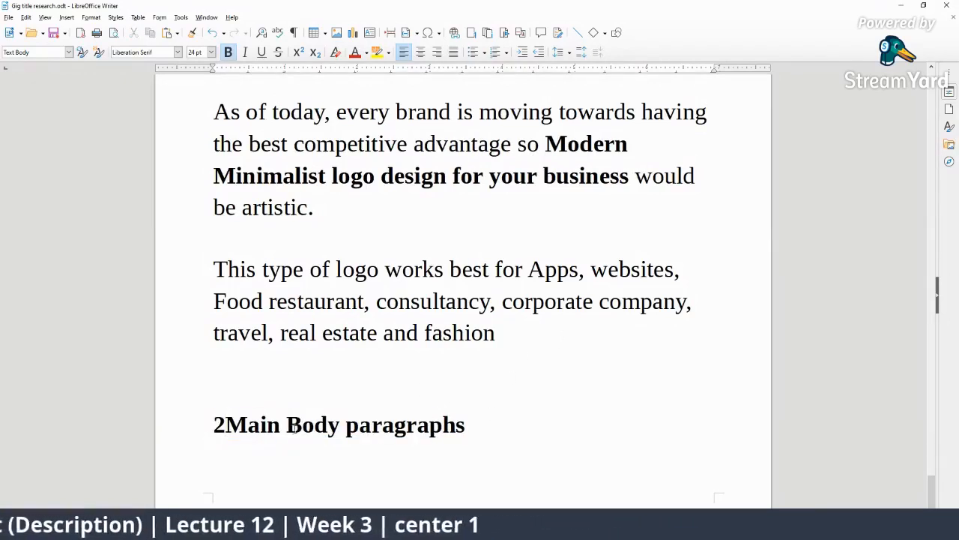
type(".")
- Push the "2. Main Body paragraphs" heading onto the next page and start a line directly beneath it
left_click(548, 433)
key("Return")
key("Return")
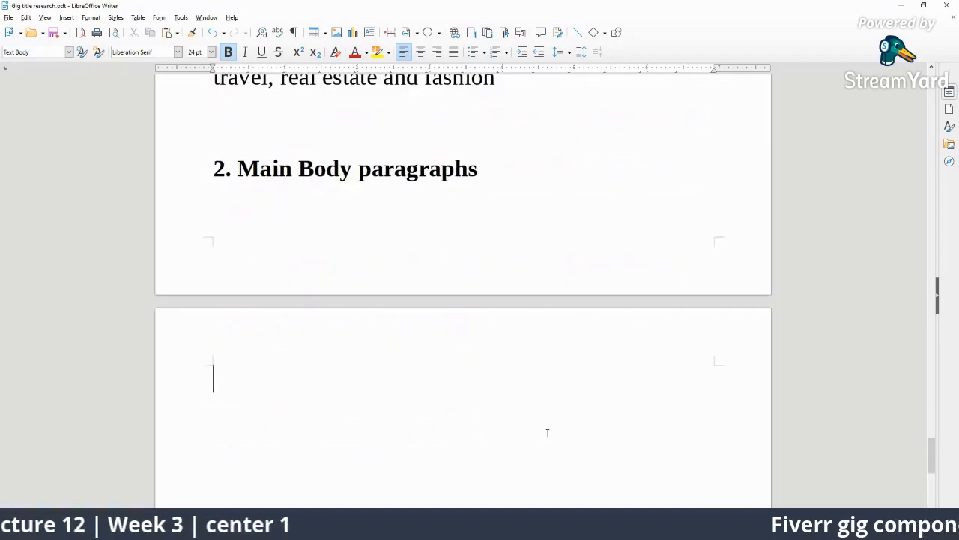
key("Return")
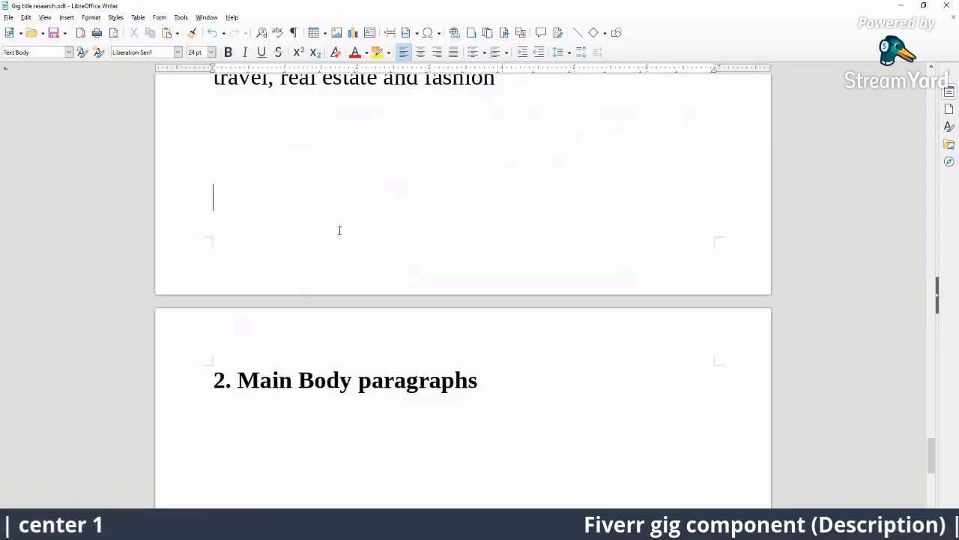
left_click(500, 395)
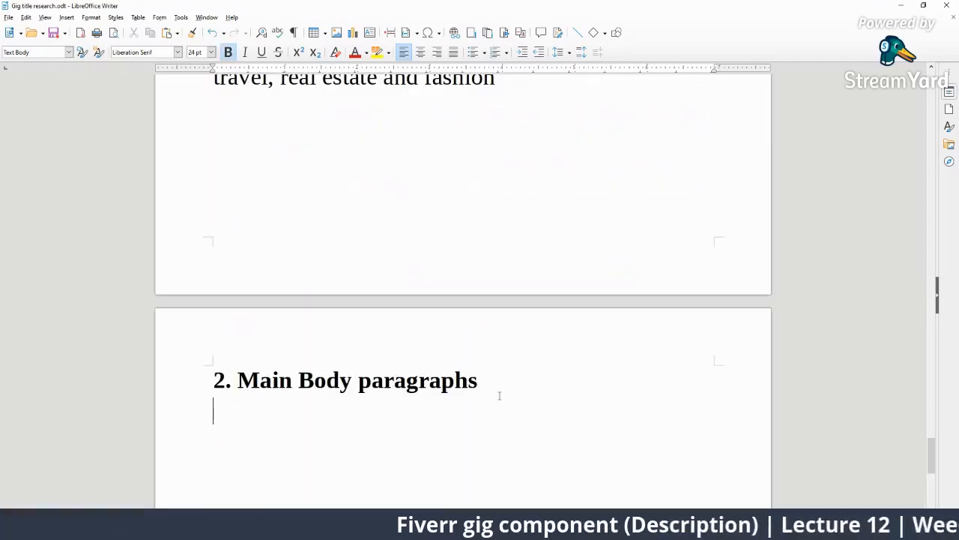
- Write the note "- Bullet form" under the main body heading
type("- Bull")
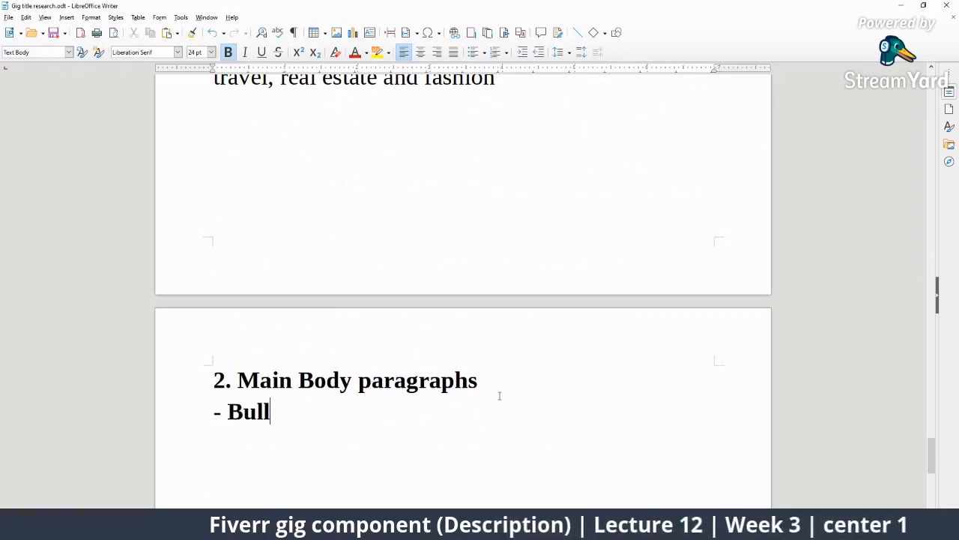
type("ter")
key("BackSpace")
key("BackSpace")
key("BackSpace")
type("et ")
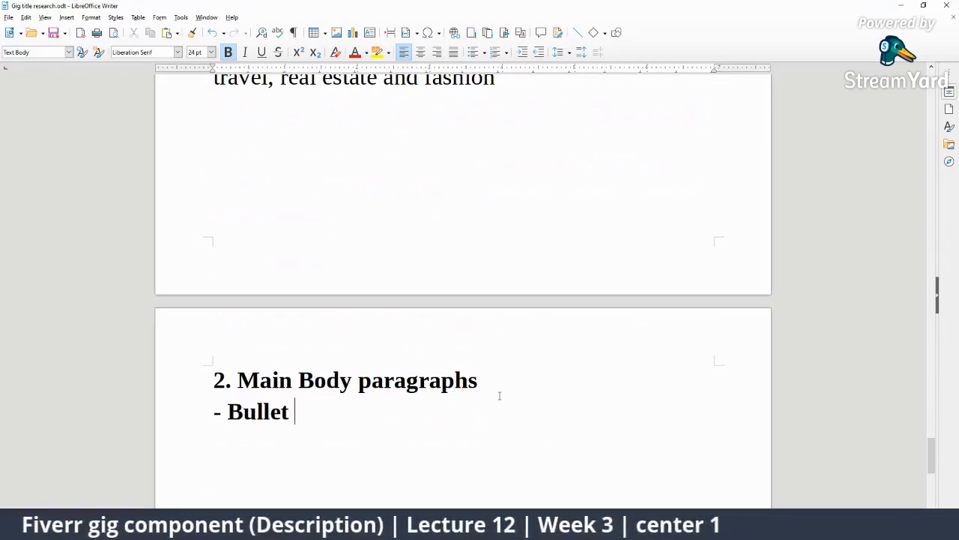
type("form")
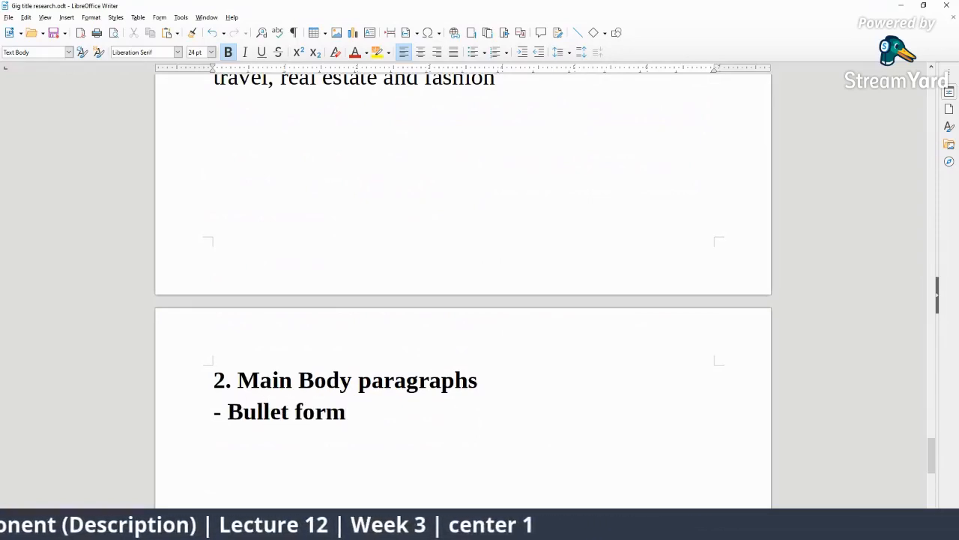
- Switch to the Fiverr gig page in Chrome and examine the bullet points under "We will make sure" in its description
mouse_move(698, 529)
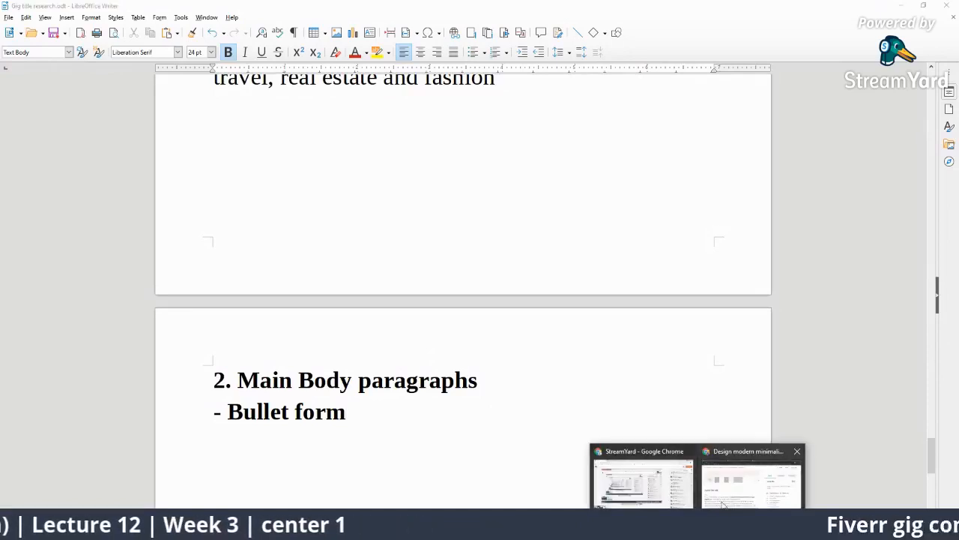
left_click(751, 496)
scroll(329, 289, "down", 3)
scroll(255, 256, "down", 4)
scroll(254, 257, "up", 2)
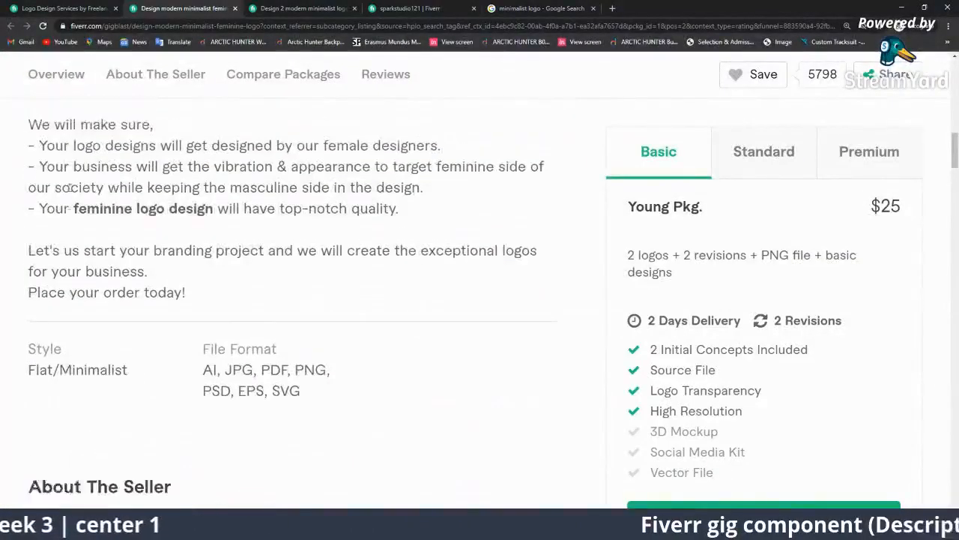
left_click_drag(37, 217, 428, 238)
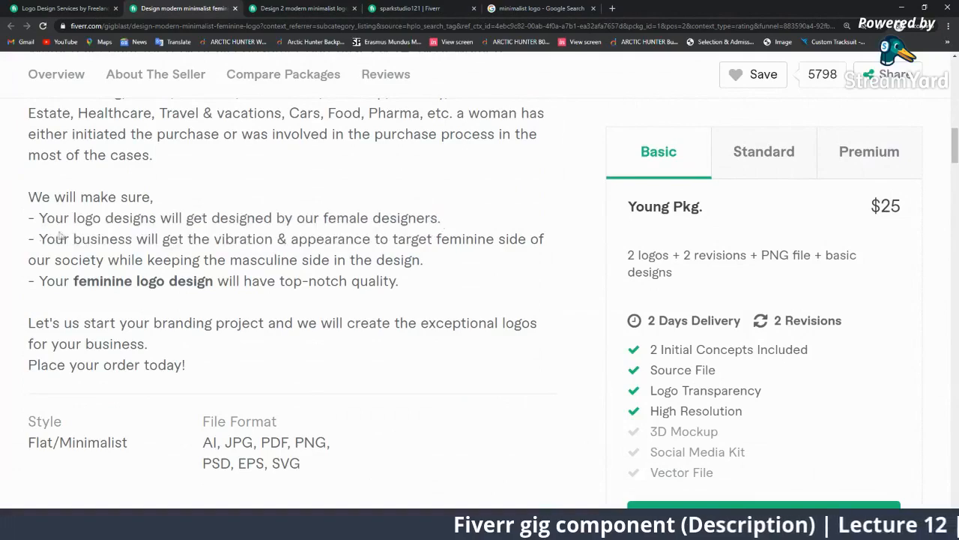
- Compare the first gig's promises with the bulleted "BRANDING PACK" offer and package guidelines in the second minimalist logo gig's description
left_click_drag(39, 239, 494, 238)
left_click(425, 310)
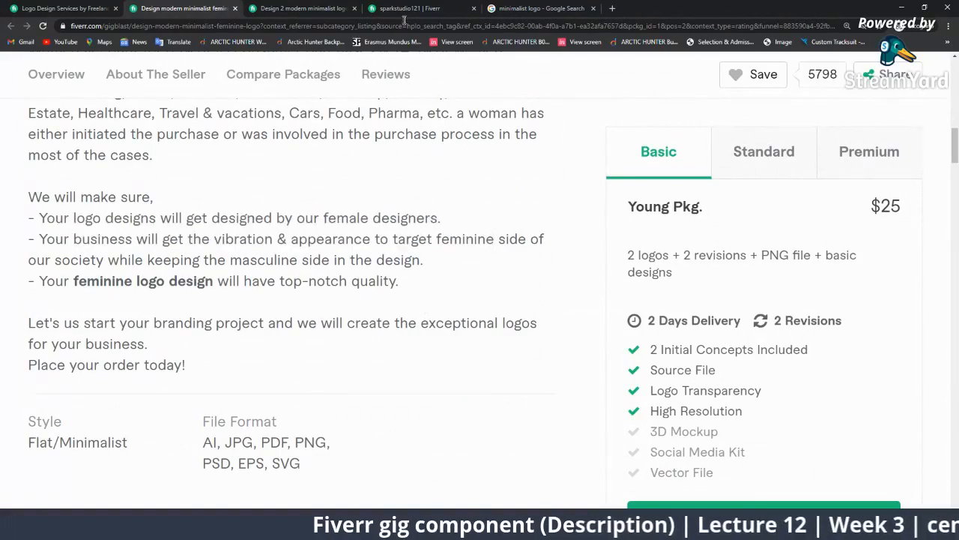
left_click(292, 8)
scroll(294, 245, "down", 3)
scroll(295, 245, "down", 6)
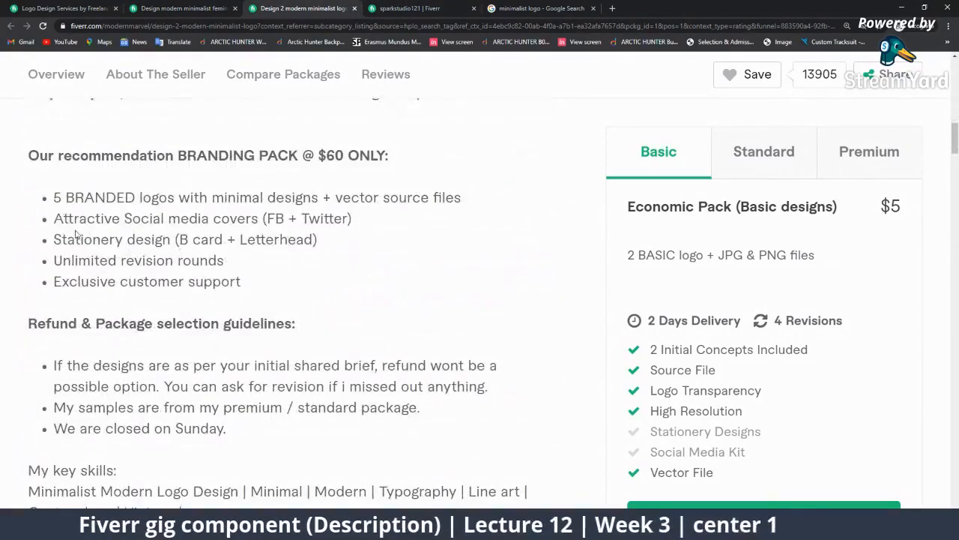
left_click_drag(62, 198, 155, 219)
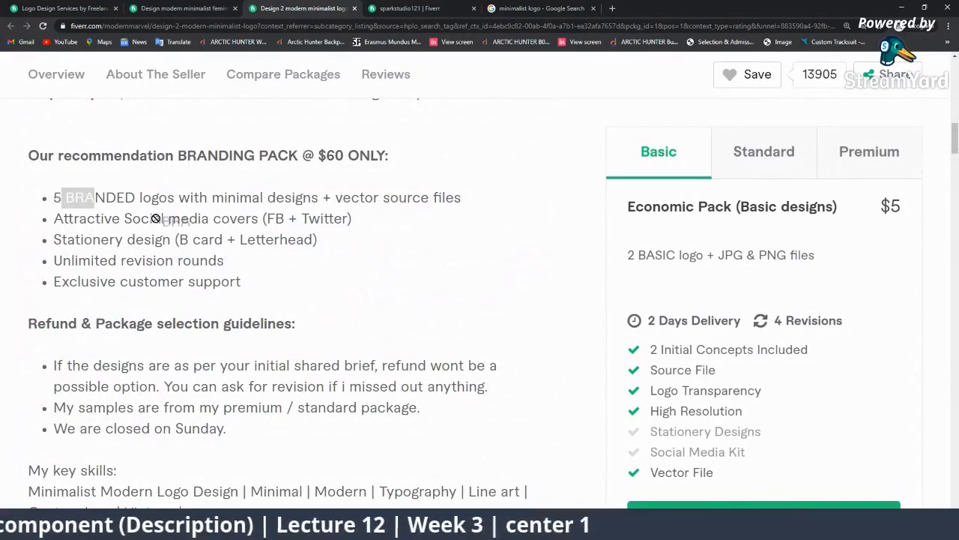
left_click(156, 220)
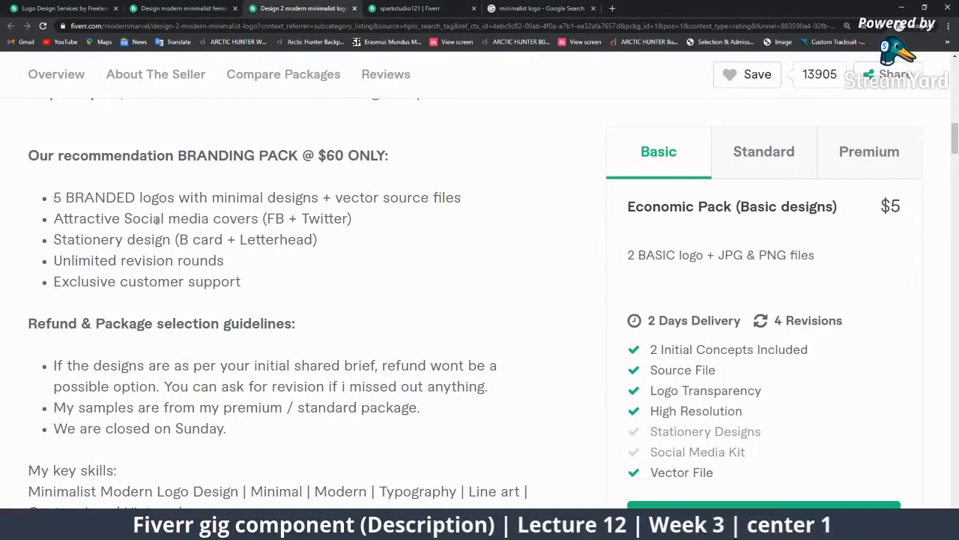
scroll(156, 219, "up", 5)
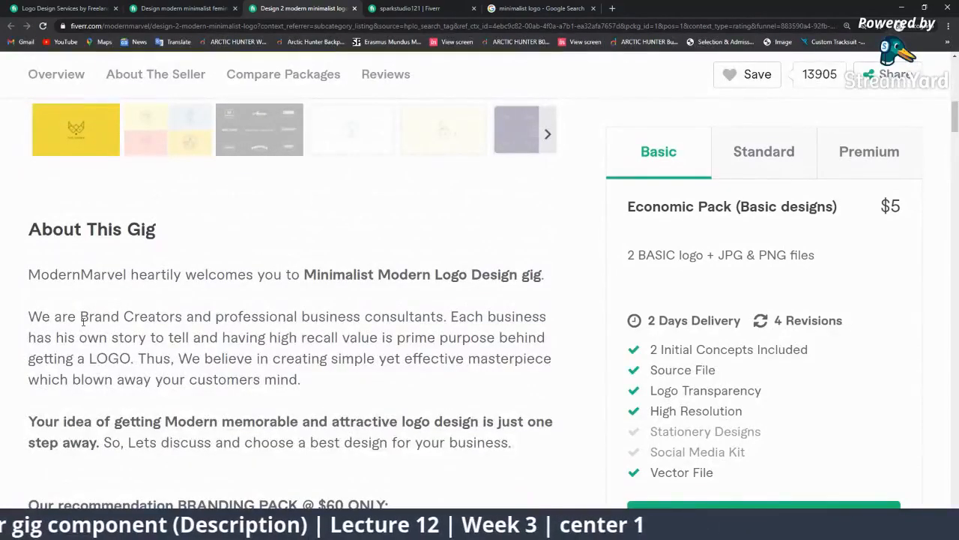
scroll(358, 448, "down", 2)
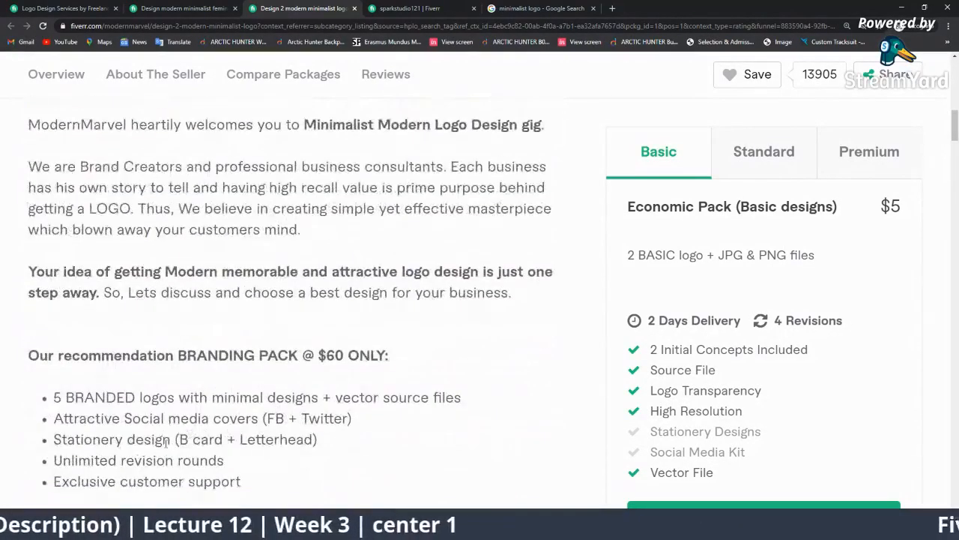
left_click_drag(58, 396, 288, 507)
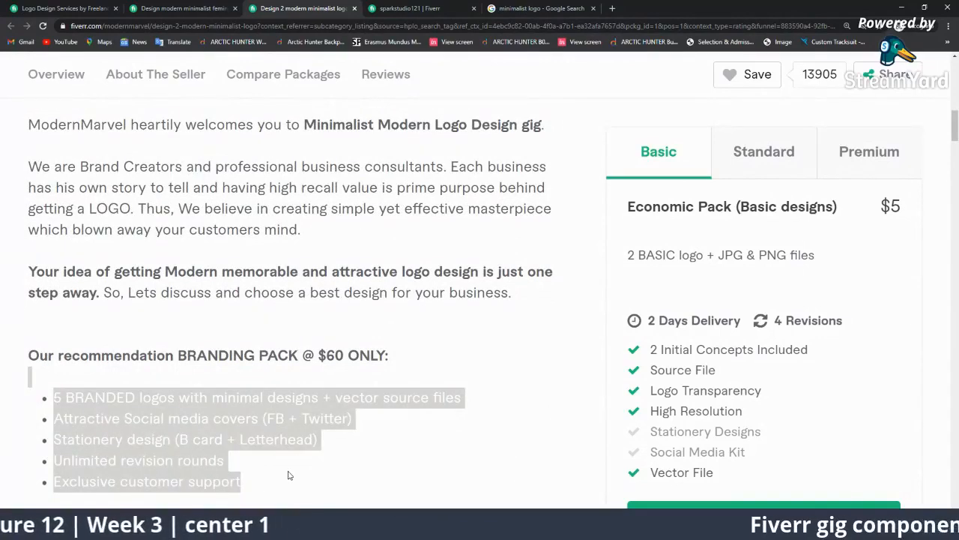
scroll(289, 476, "down", 3)
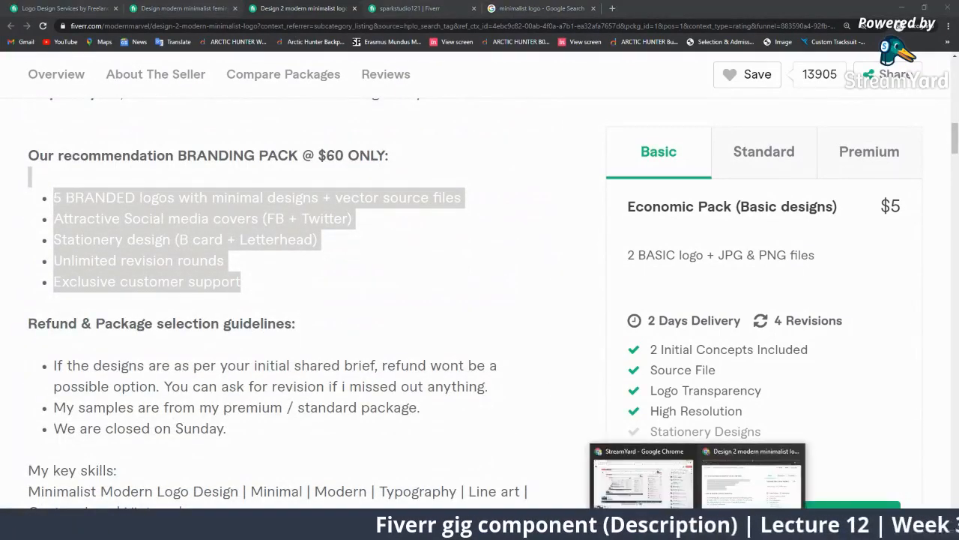
- Switch to the Writer document and add the line "- What service buyer gets" below the "- Bullet form" note
left_click(724, 528)
scroll(397, 353, "down", 3)
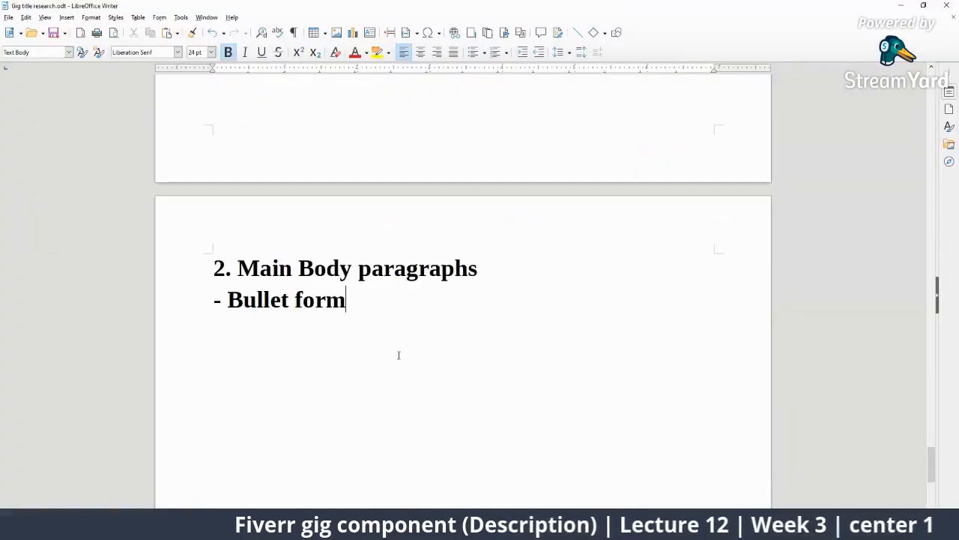
left_click(361, 311)
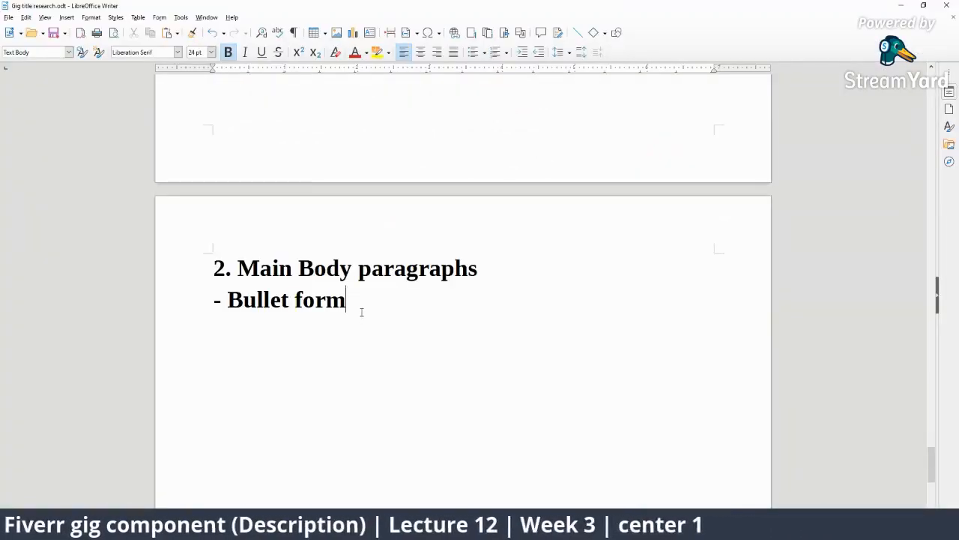
key("Return")
type("- ")
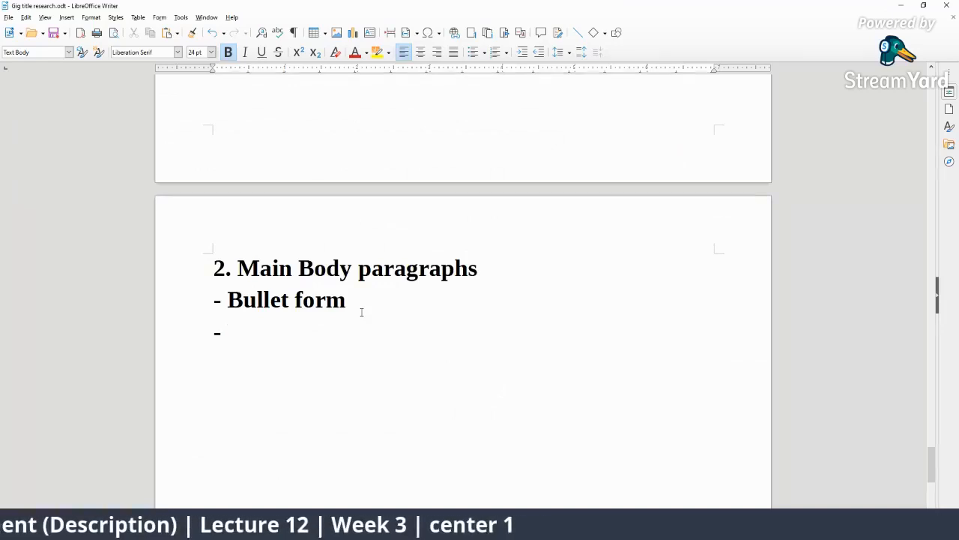
type("What ")
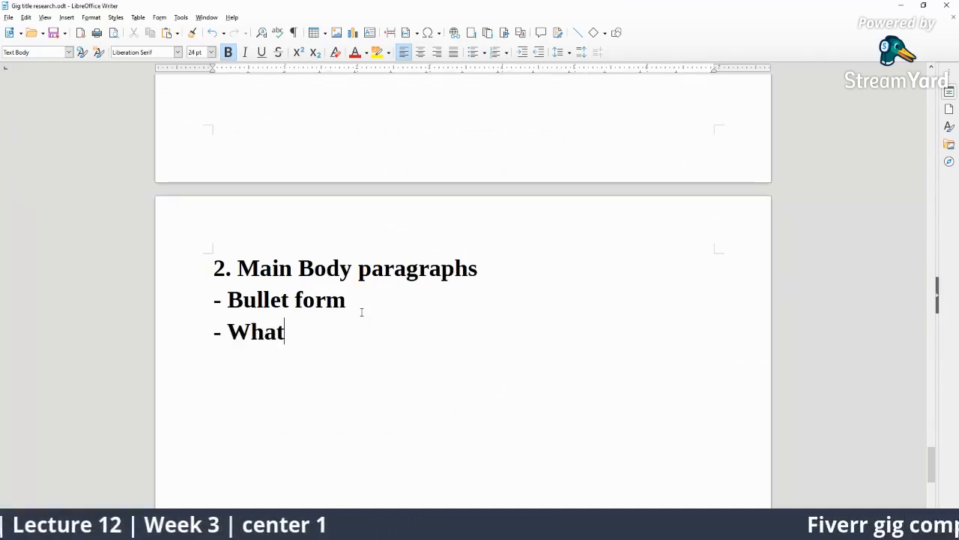
type("ite")
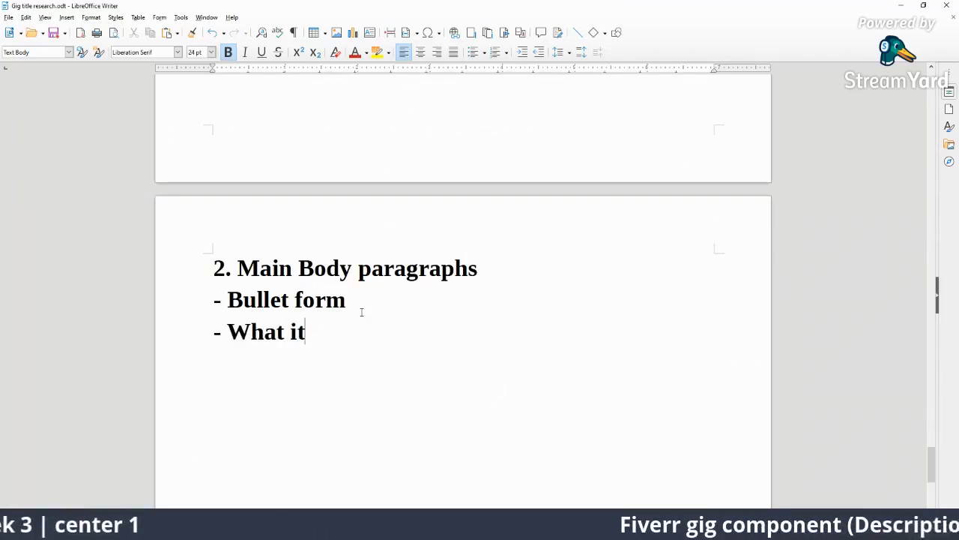
key("BackSpace")
key("BackSpace")
key("BackSpace")
type("sert")
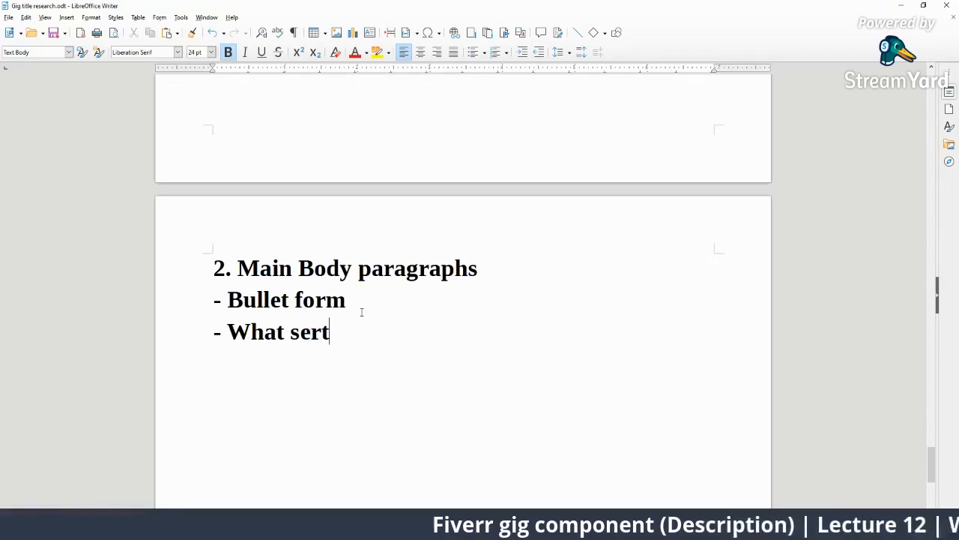
key("BackSpace")
type("ive")
key("BackSpace")
key("BackSpace")
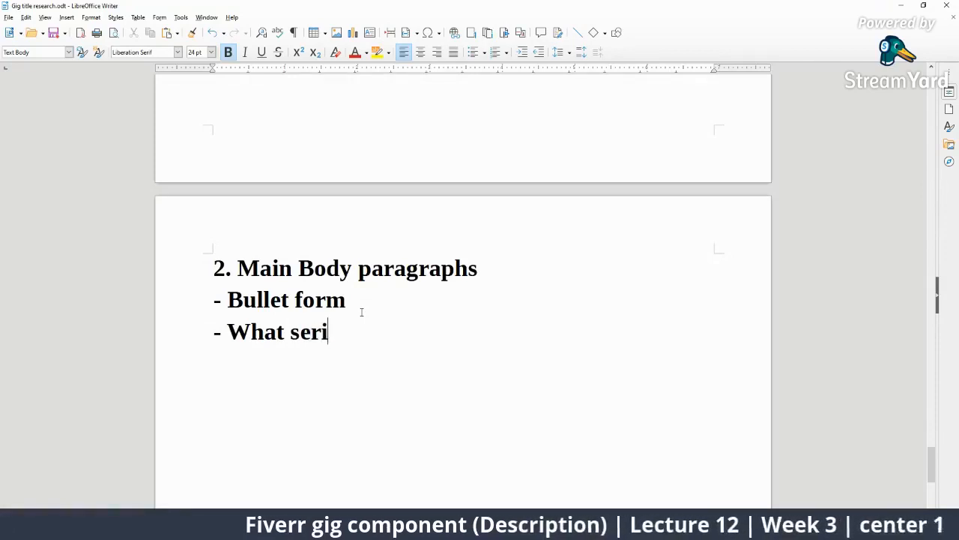
type("ve")
key("BackSpace")
key("BackSpace")
key("BackSpace")
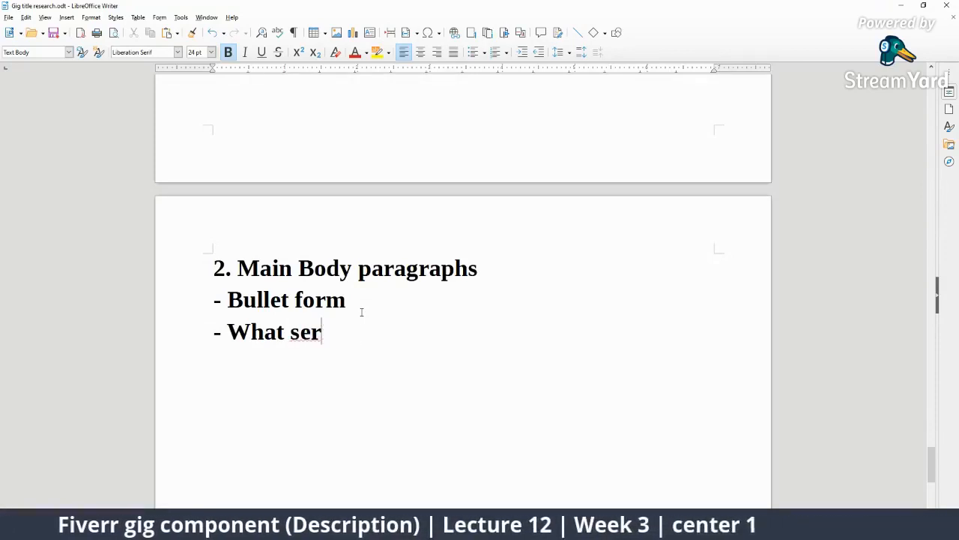
type("vice buyer ge")
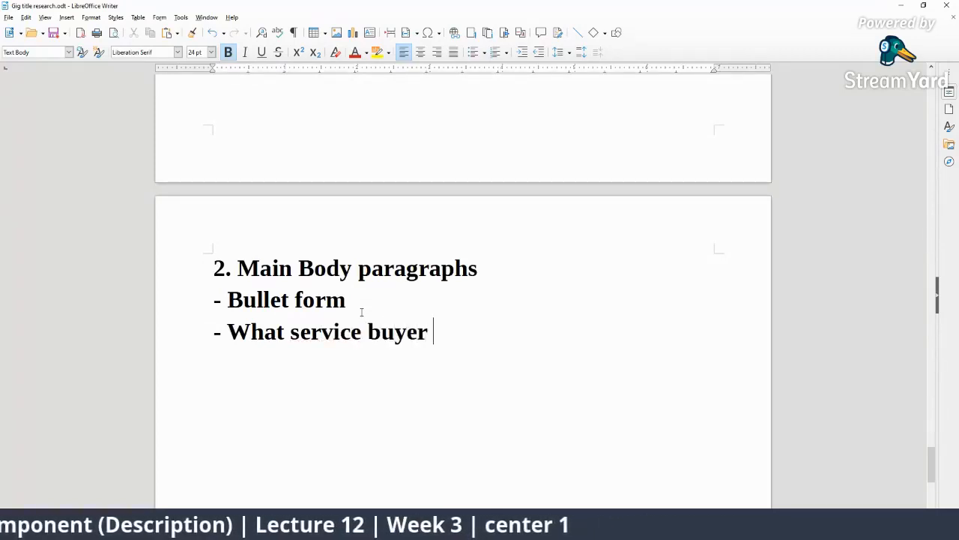
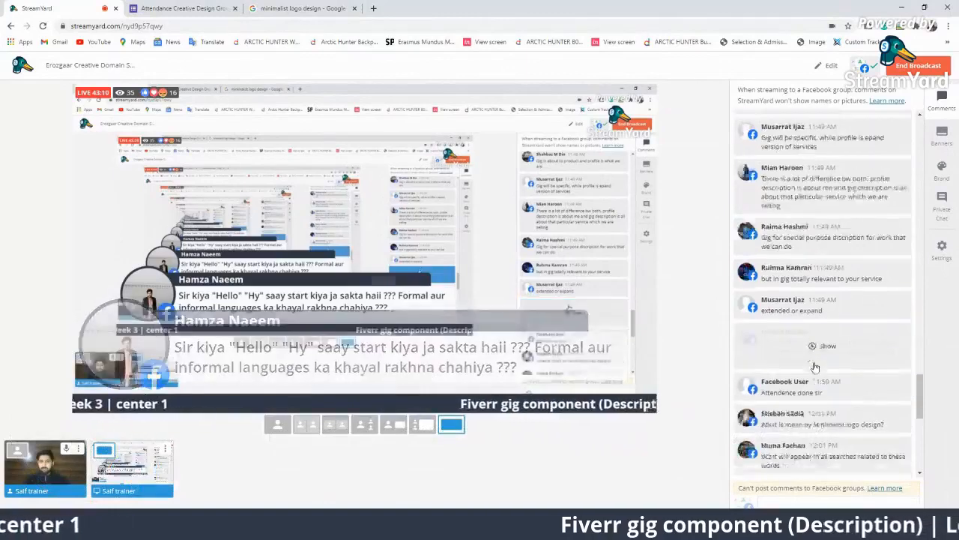
- In StreamYard, go to the newest viewer comments and briefly show the keyword density comment on the broadcast before hiding it
scroll(815, 367, "down", 10)
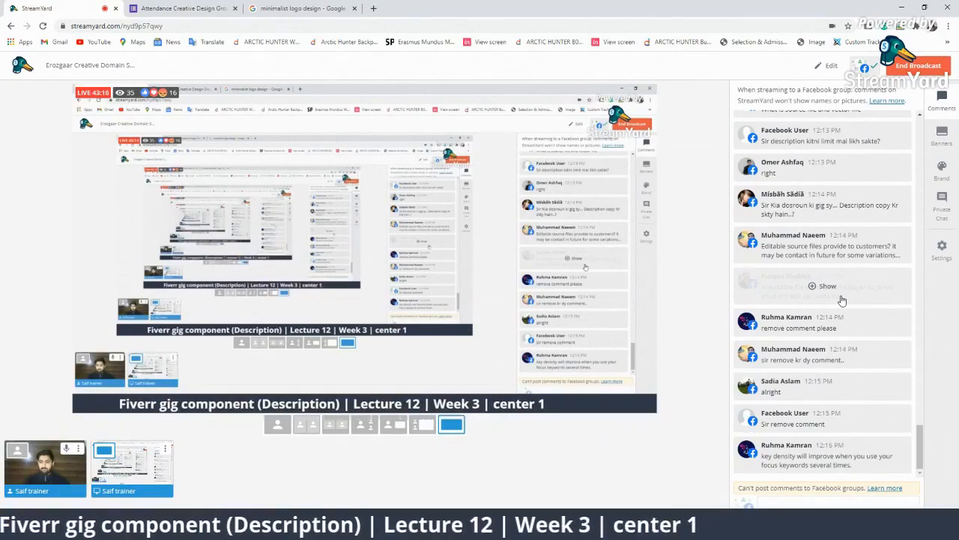
scroll(854, 375, "down", 1)
left_click(867, 425)
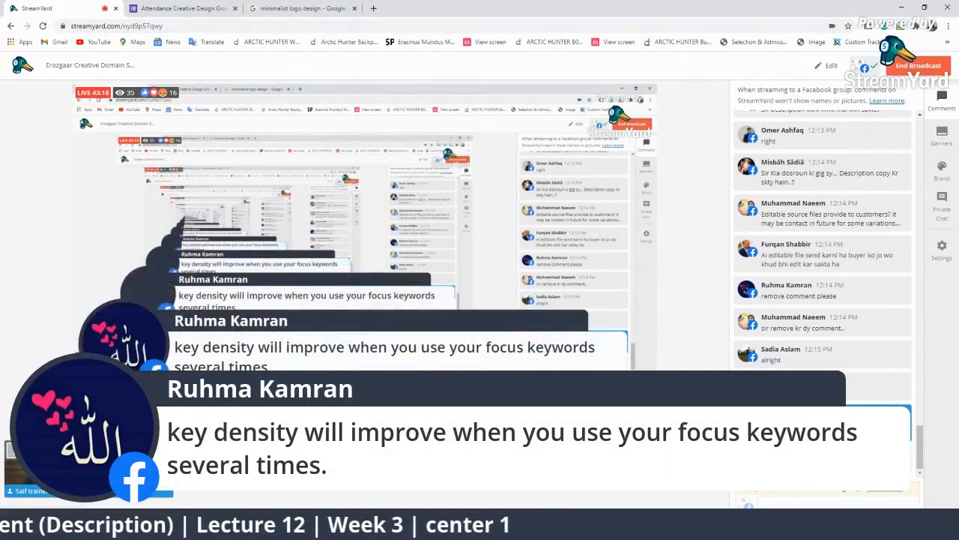
left_click(854, 424)
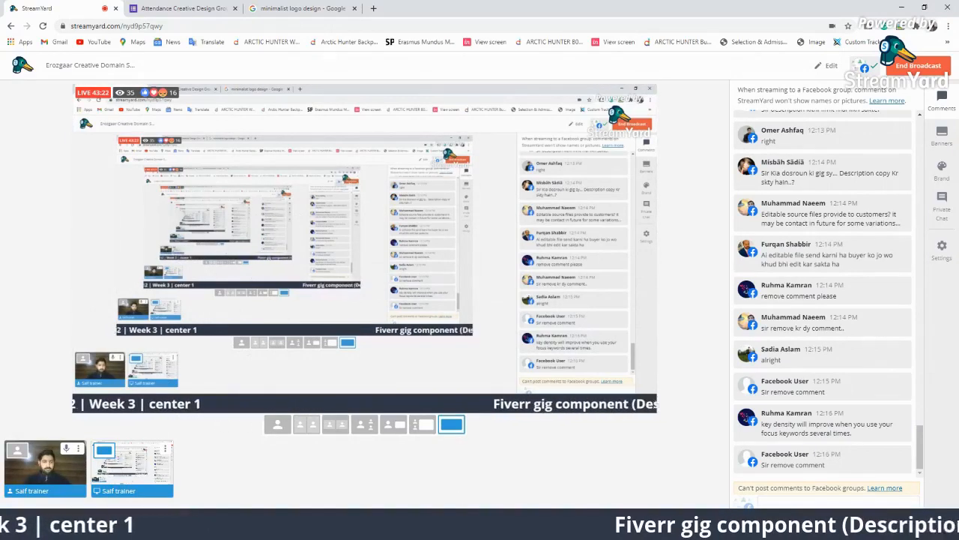
mouse_move(67, 464)
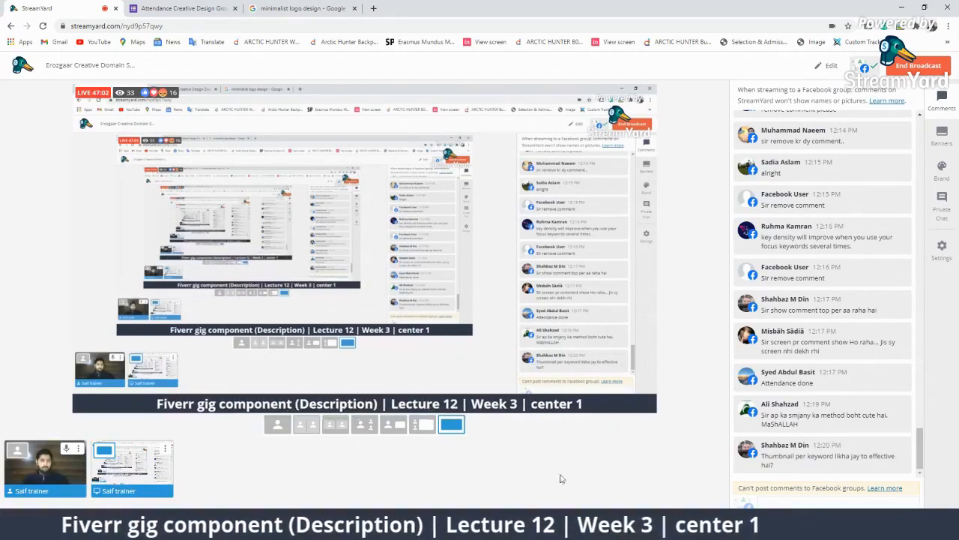
mouse_move(851, 466)
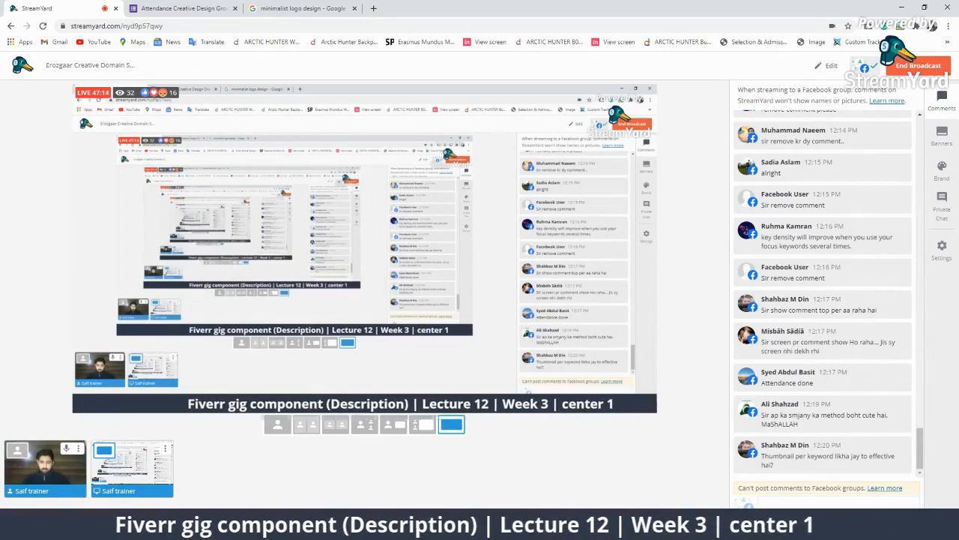
- Switch back to the Writer document and review the intro paragraphs and the "What you will get?" and "Why you should hire me?" sections
key("alt+Tab")
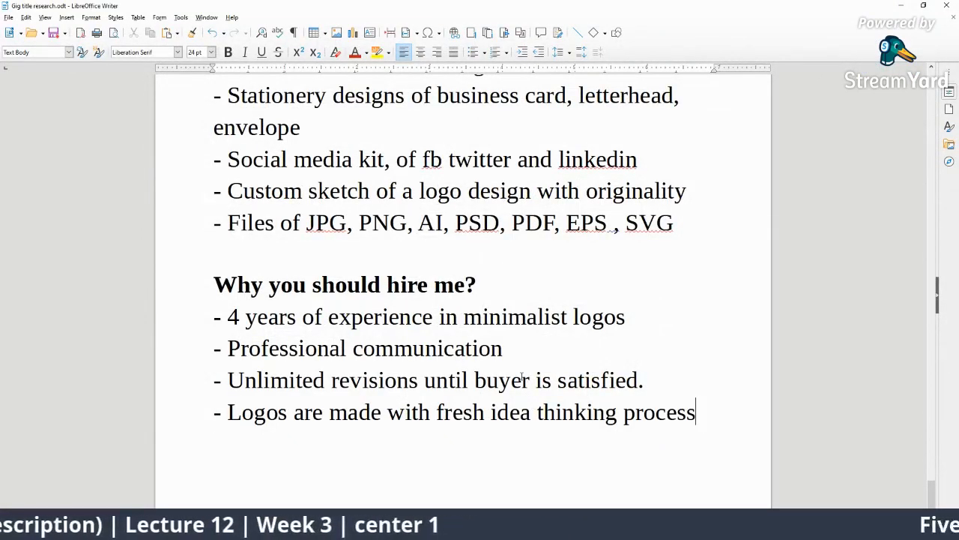
scroll(497, 349, "up", 10)
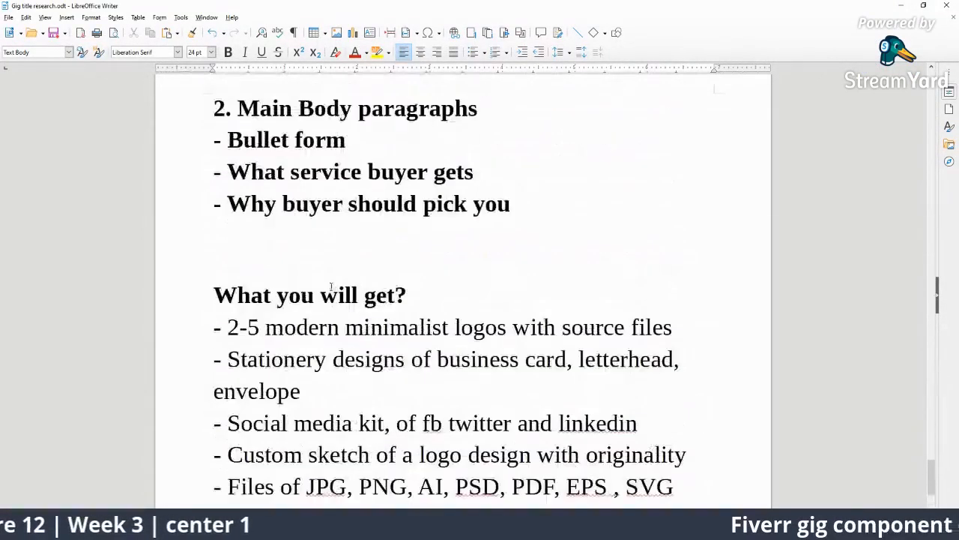
left_click_drag(195, 221, 467, 467)
scroll(471, 471, "down", 5)
scroll(471, 471, "down", 4)
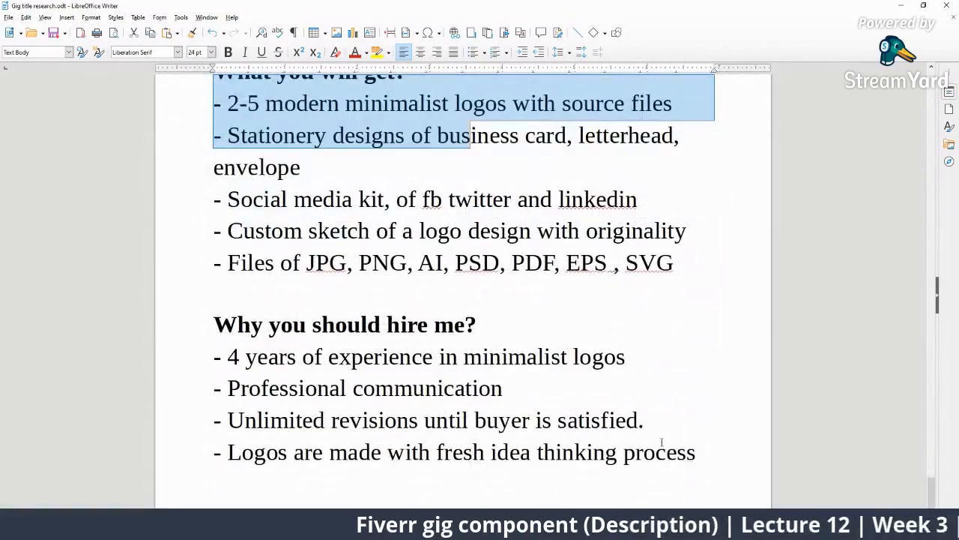
left_click(700, 456)
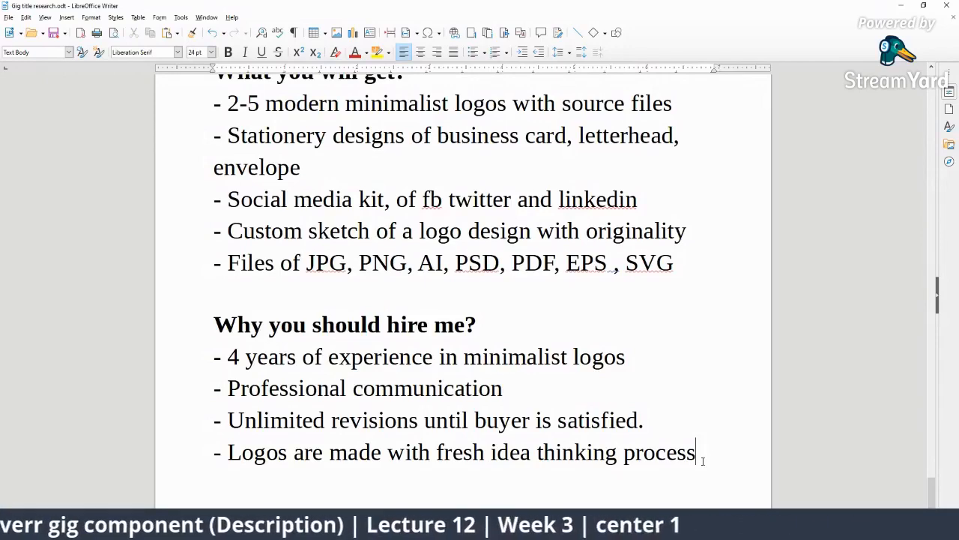
scroll(527, 400, "up", 17)
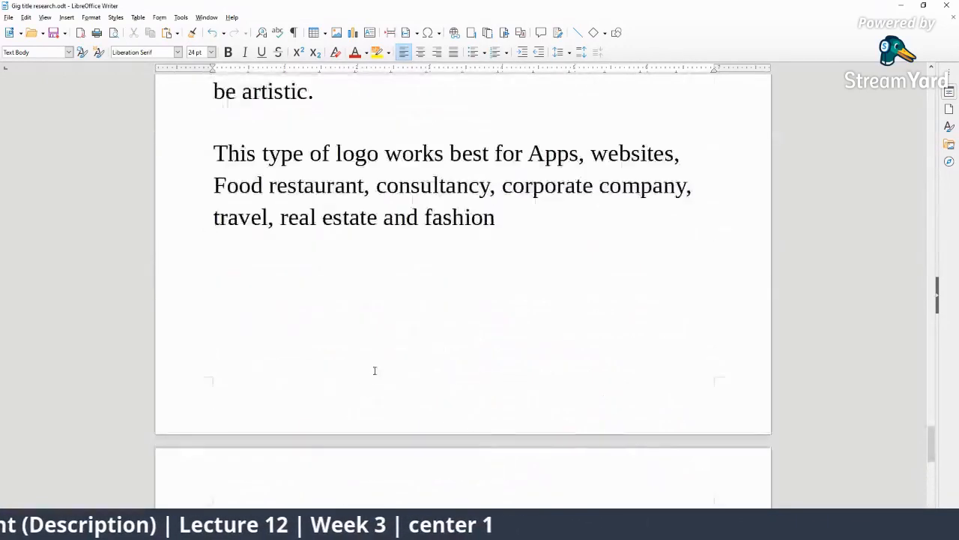
left_click_drag(472, 343, 211, 229)
scroll(428, 308, "down", 4)
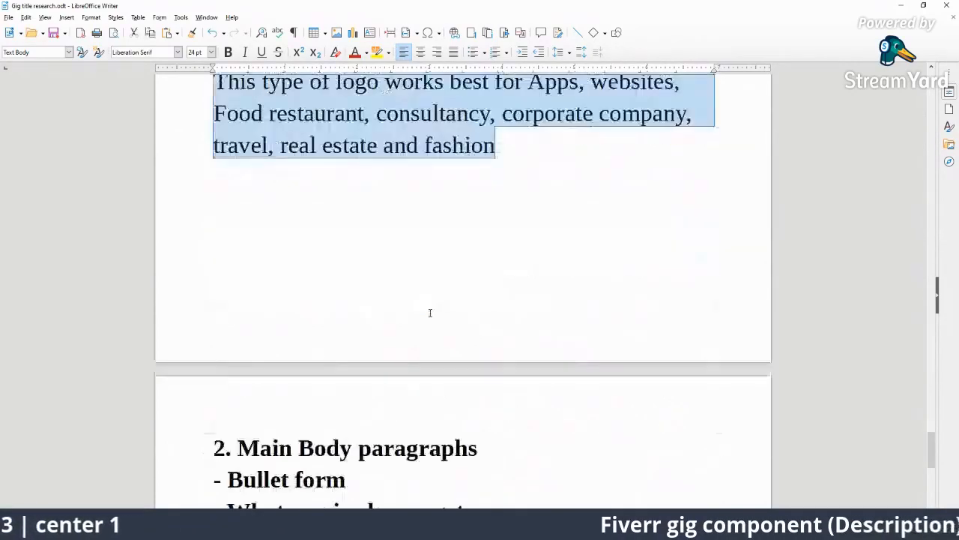
scroll(425, 311, "down", 17)
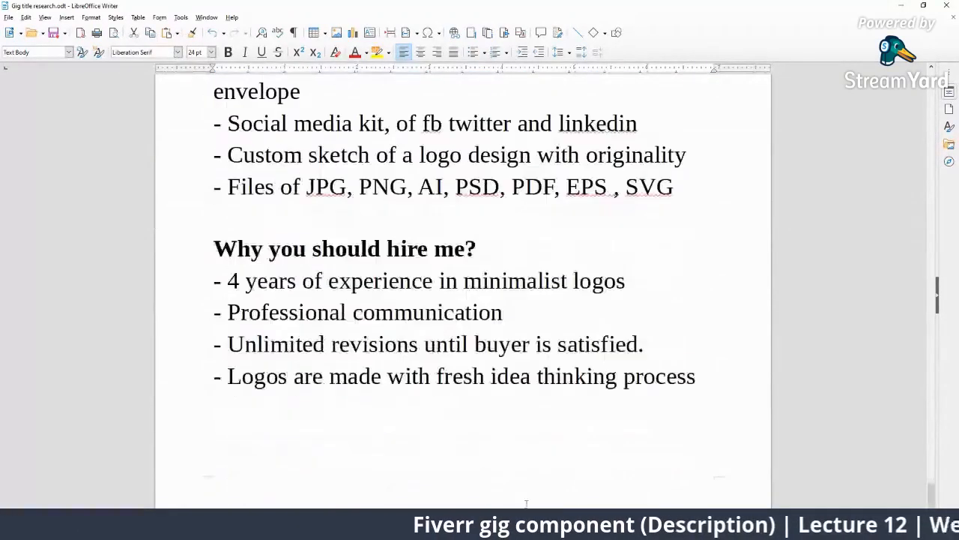
scroll(455, 321, "up", 18)
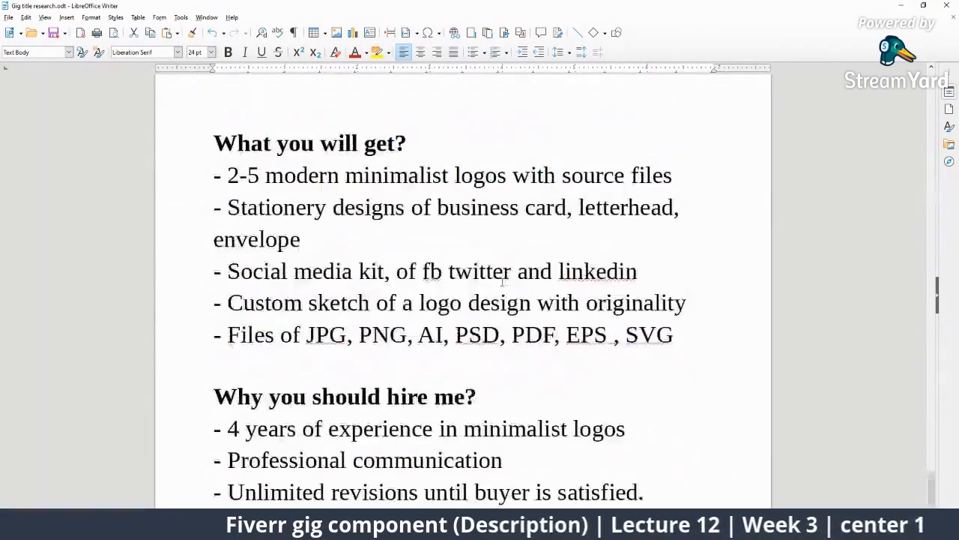
scroll(456, 320, "down", 16)
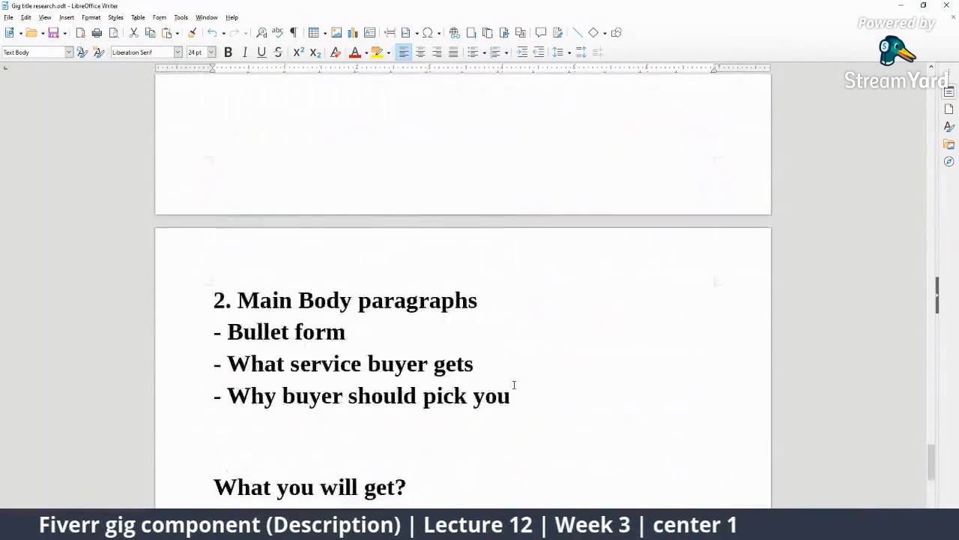
- Examine the "Why you should hire me?" bullets and highlight the words "Unlimited revisions" in the third one
left_click(453, 360)
scroll(508, 409, "down", 3)
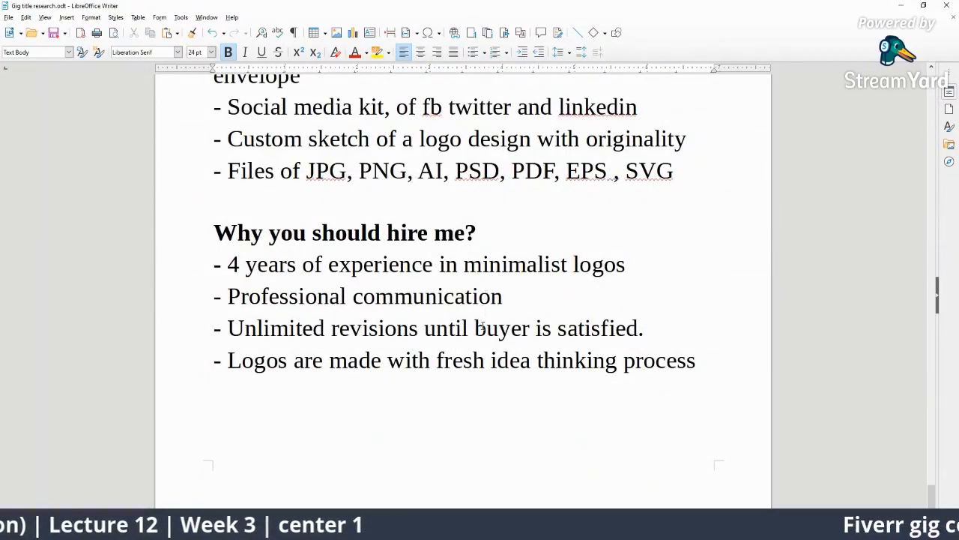
left_click_drag(288, 360, 227, 359)
left_click(541, 363)
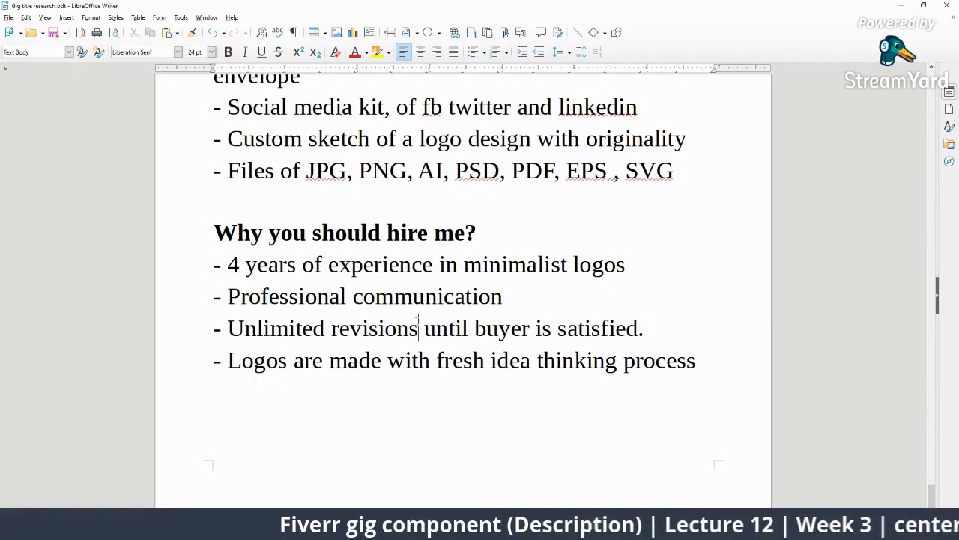
left_click_drag(418, 328, 227, 327)
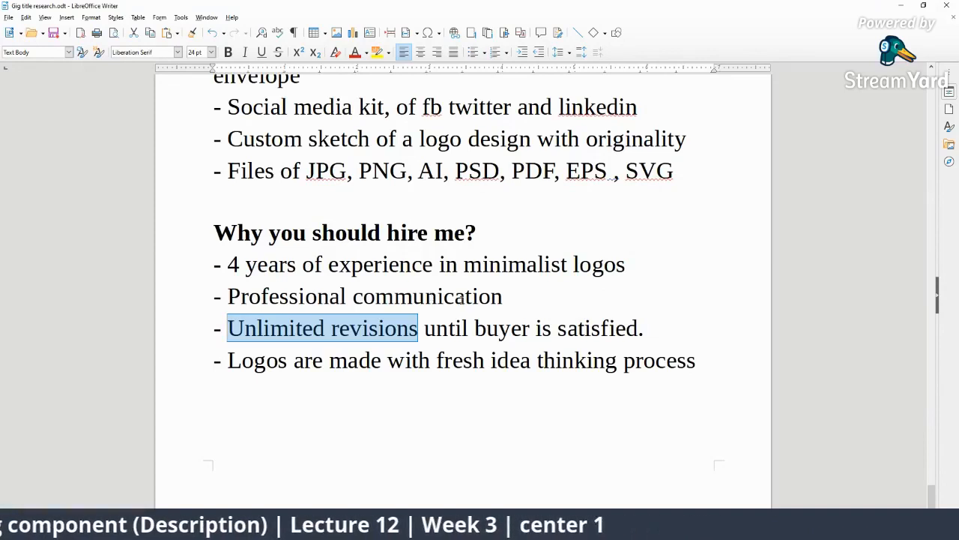
- Add two empty lines below the last bullet of the "Why you should hire me?" section
left_click(729, 377)
key("Return")
key("Return")
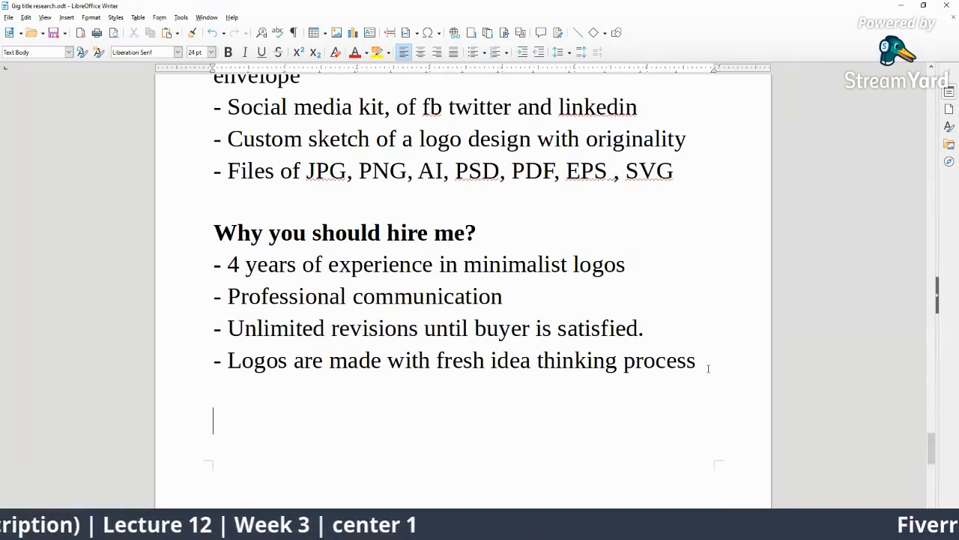
scroll(449, 294, "up", 5)
scroll(449, 293, "down", 2)
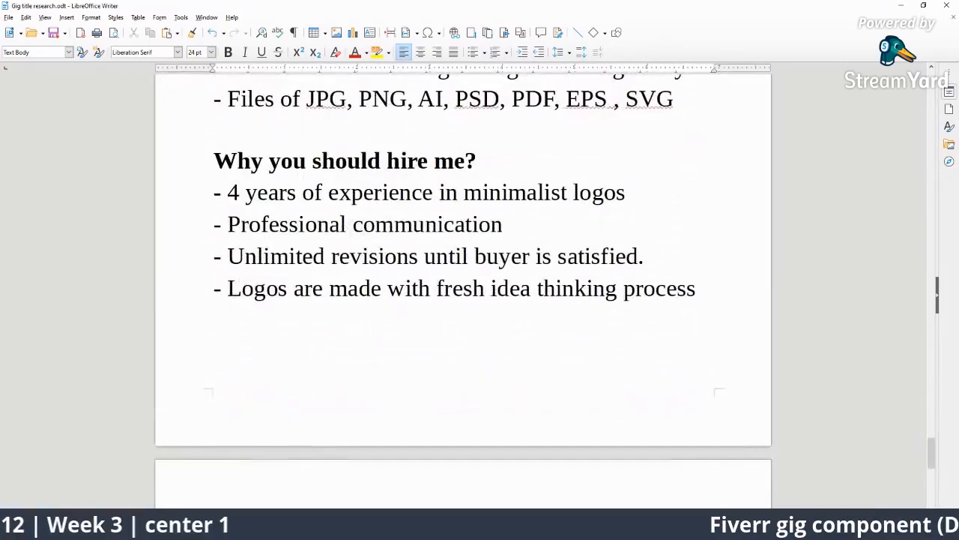
- Switch to the minimalist logo gig page in Chrome and review its description from the branding pack to the key skills
mouse_move(697, 525)
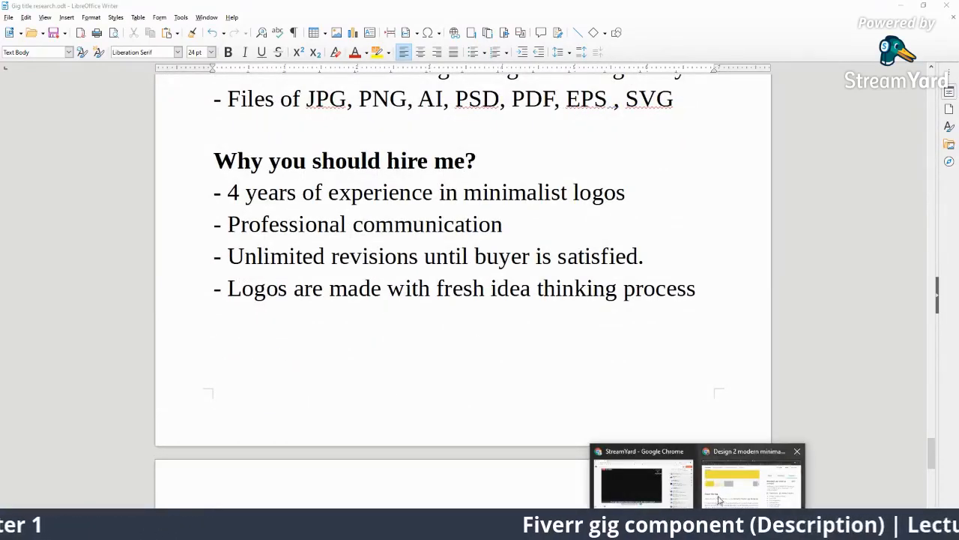
left_click(750, 461)
scroll(445, 403, "down", 4)
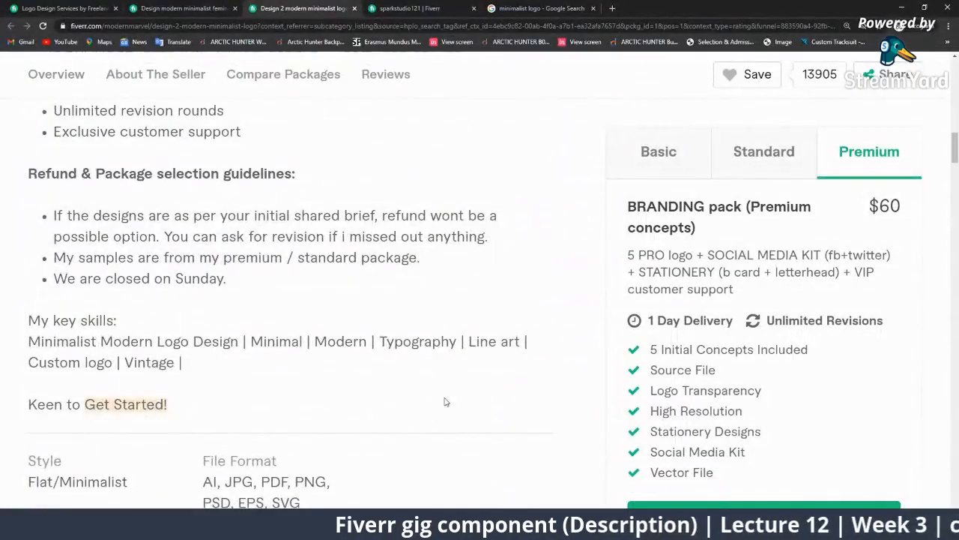
scroll(443, 404, "up", 7)
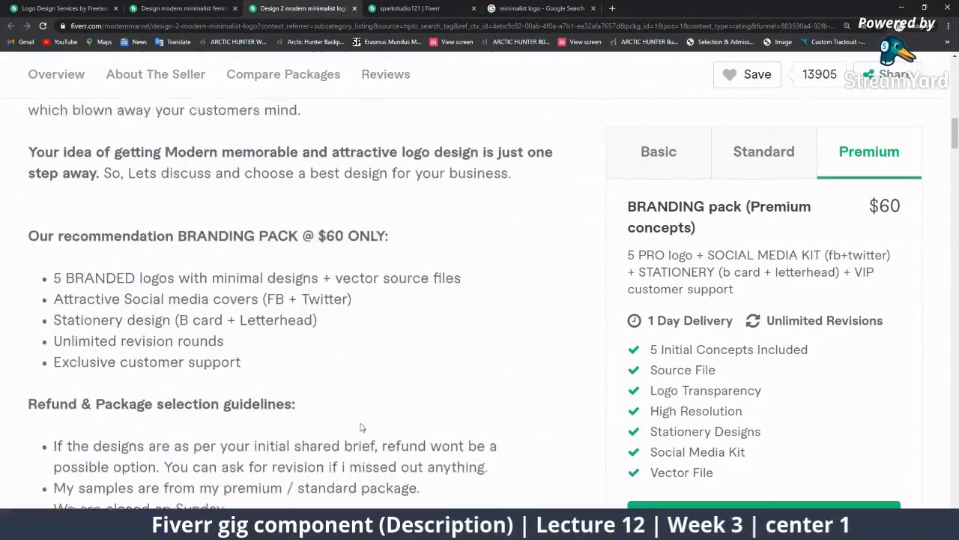
scroll(360, 357, "down", 4)
scroll(357, 367, "down", 3)
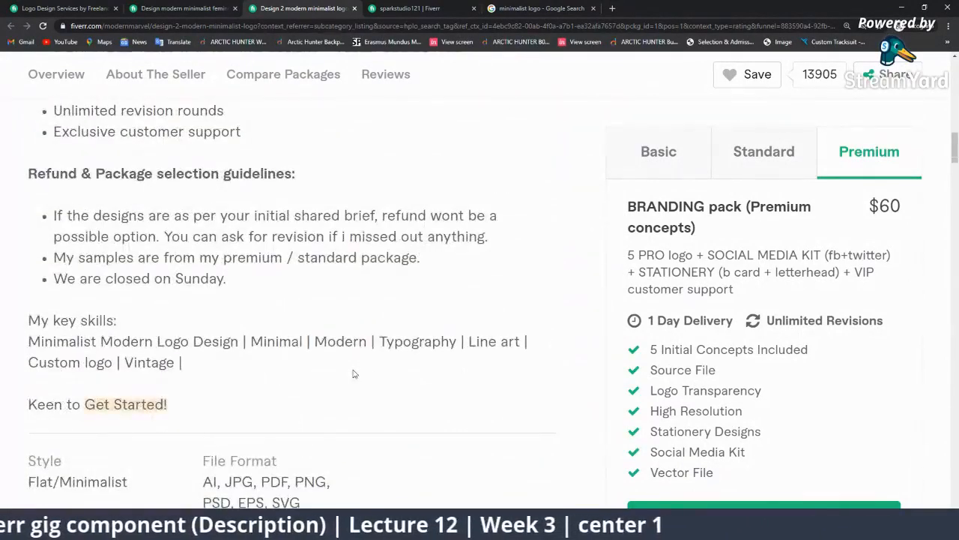
- Highlight the gig's "My key skills" block, followed by "Minimalist Modern Logo Design" and the keywords from "Minimal" to "Line art"
left_click_drag(206, 371, 23, 328)
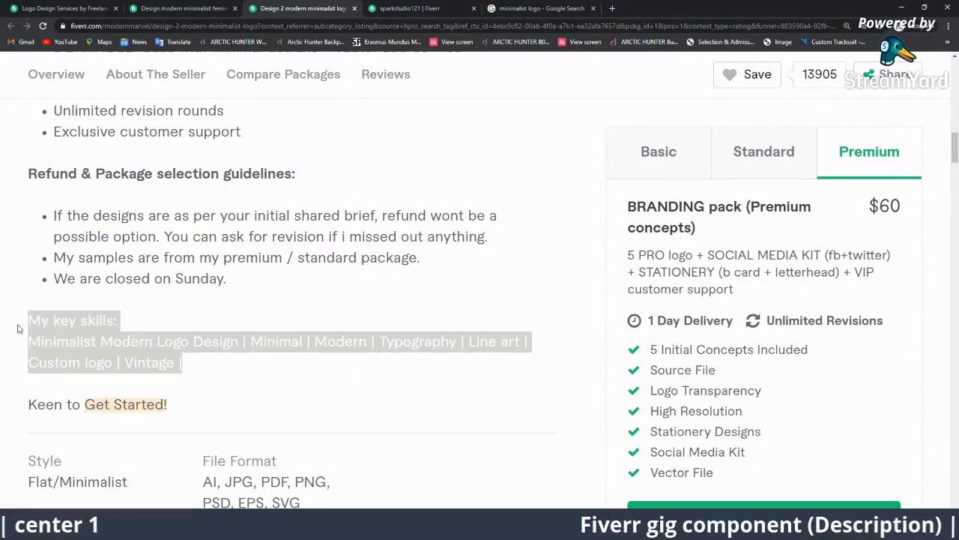
left_click(98, 342)
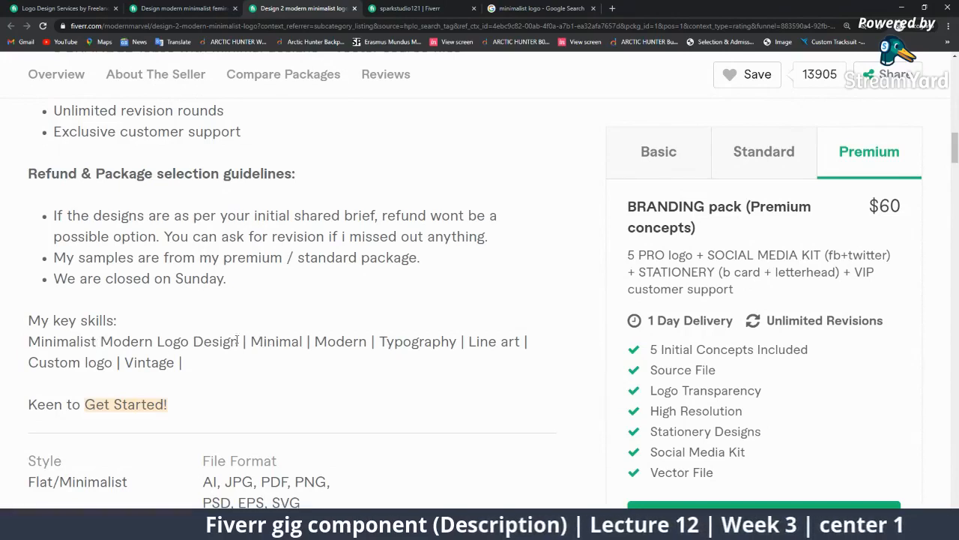
left_click_drag(239, 341, 4, 347)
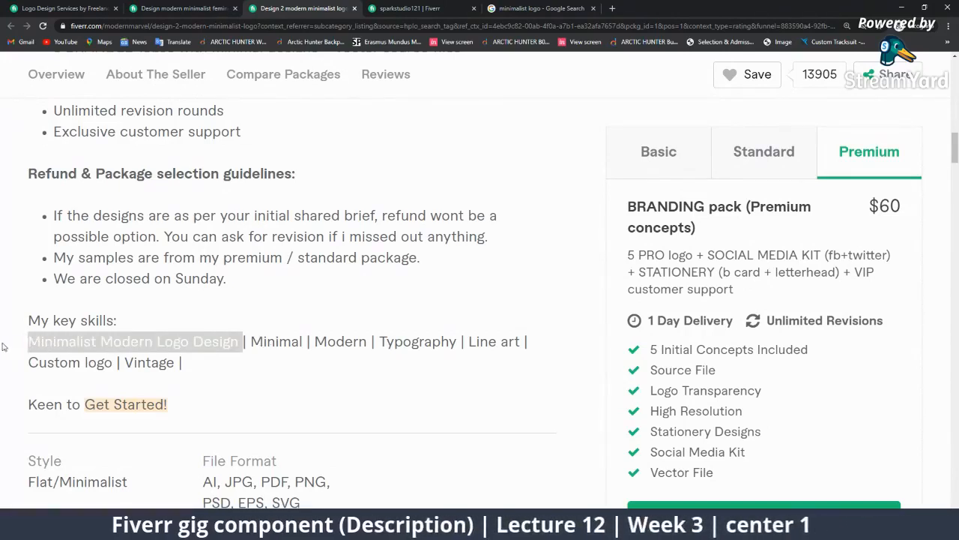
left_click(265, 339)
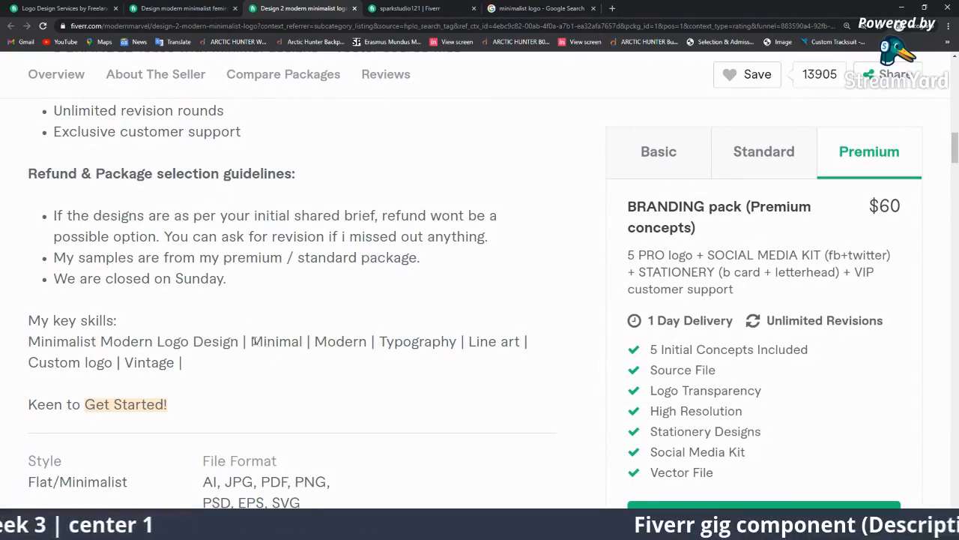
left_click_drag(255, 341, 518, 341)
left_click(510, 399)
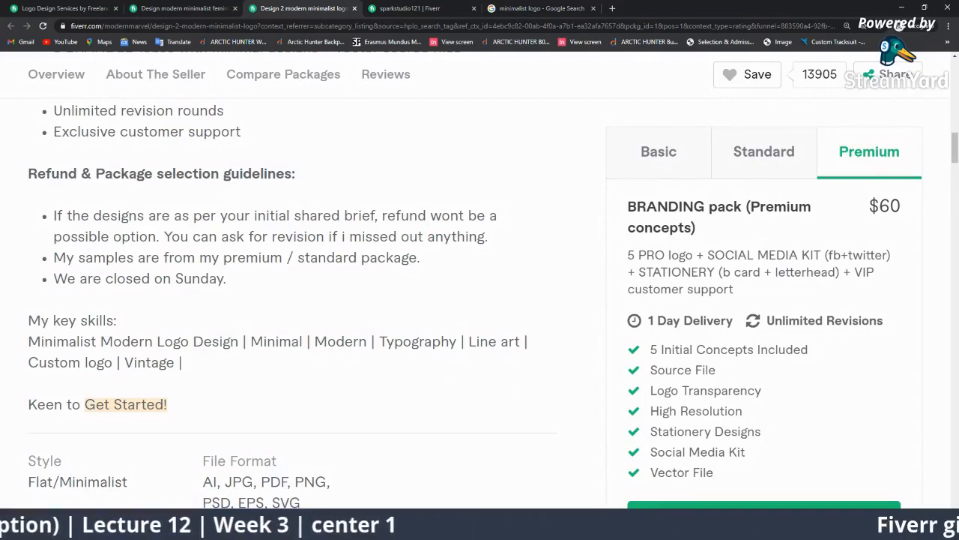
- On the Fiverr Logo Design category page, enter "minimalist logo" in the search and choose the suggestion "minimalist modern logo design"
key("alt+Tab")
key("alt+Tab")
scroll(292, 299, "up", 4)
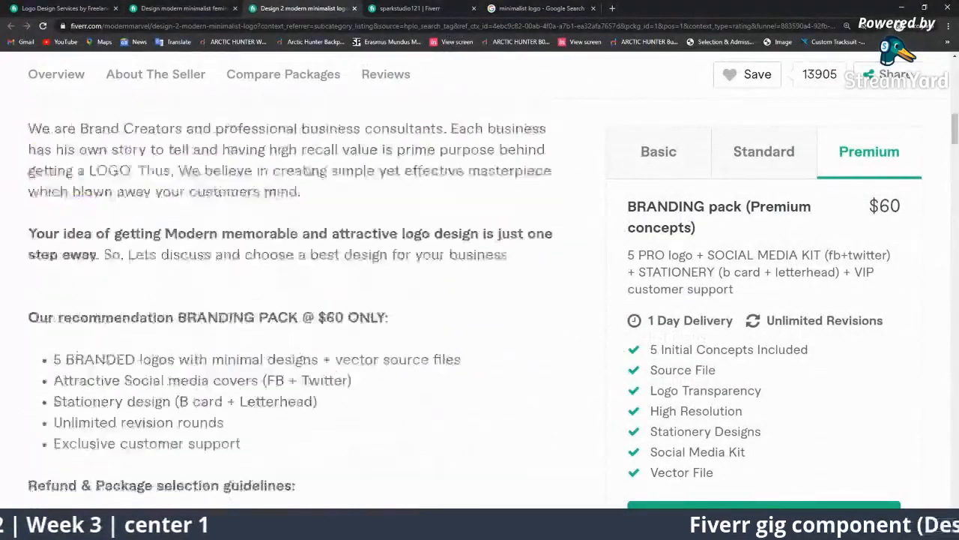
scroll(311, 146, "up", 6)
key("ctrl+1")
scroll(207, 100, "up", 3)
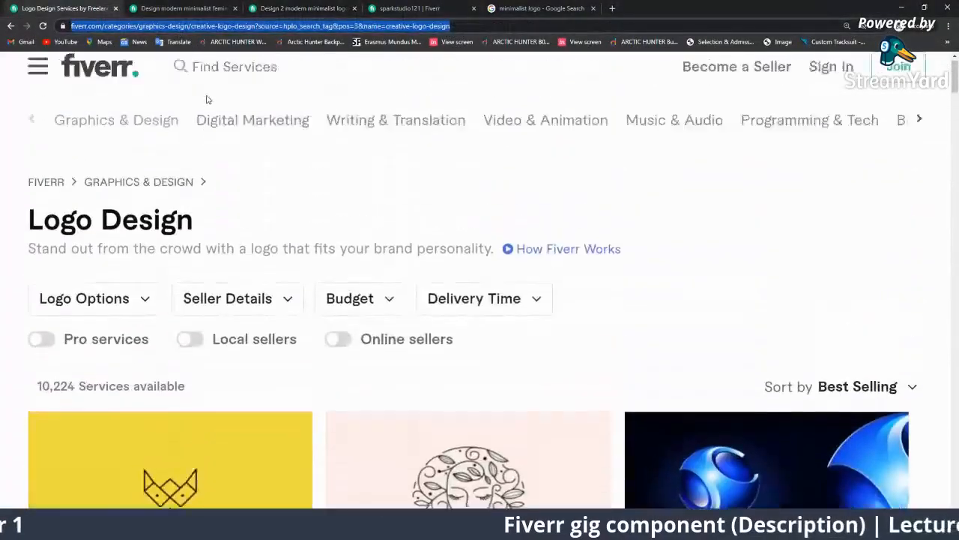
scroll(208, 100, "up", 1)
left_click(233, 89)
type("mi")
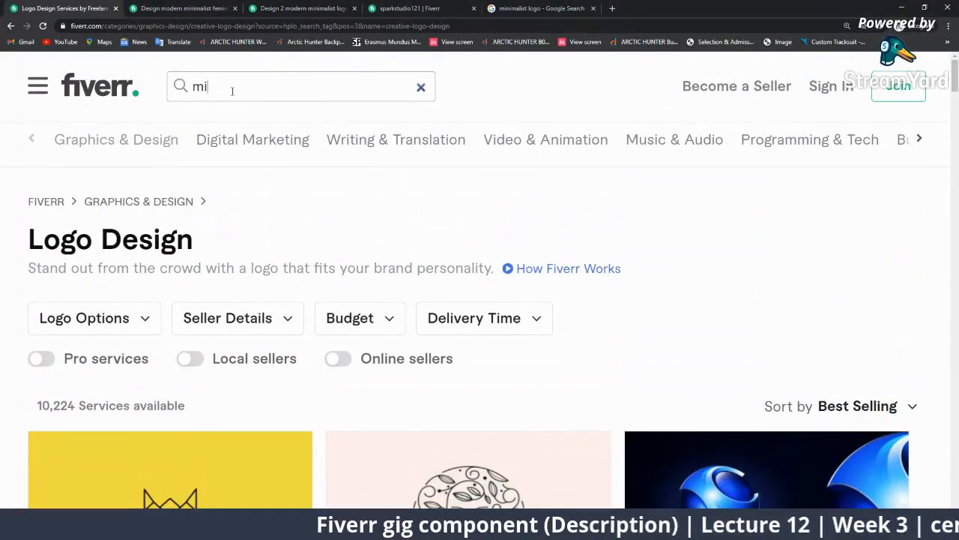
type("nimalist logo")
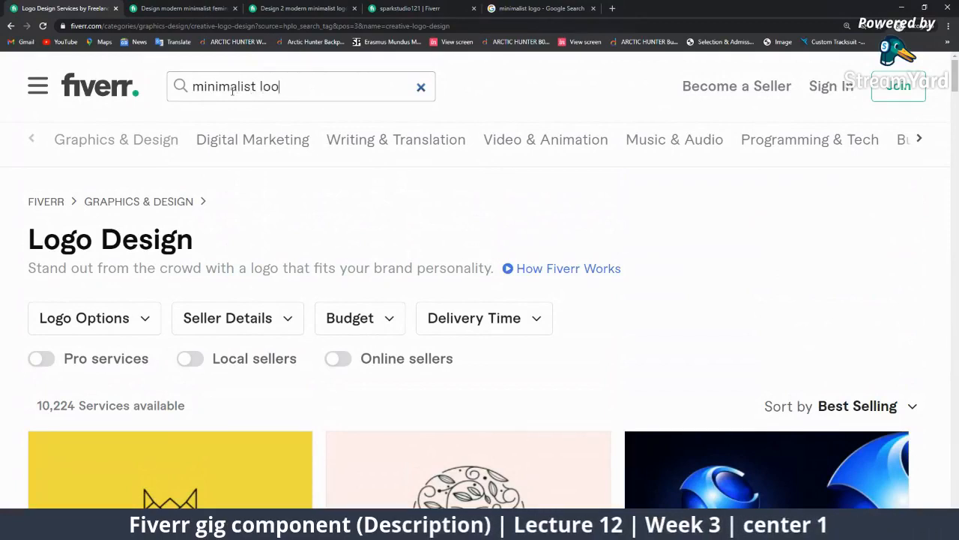
key("BackSpace")
type("go")
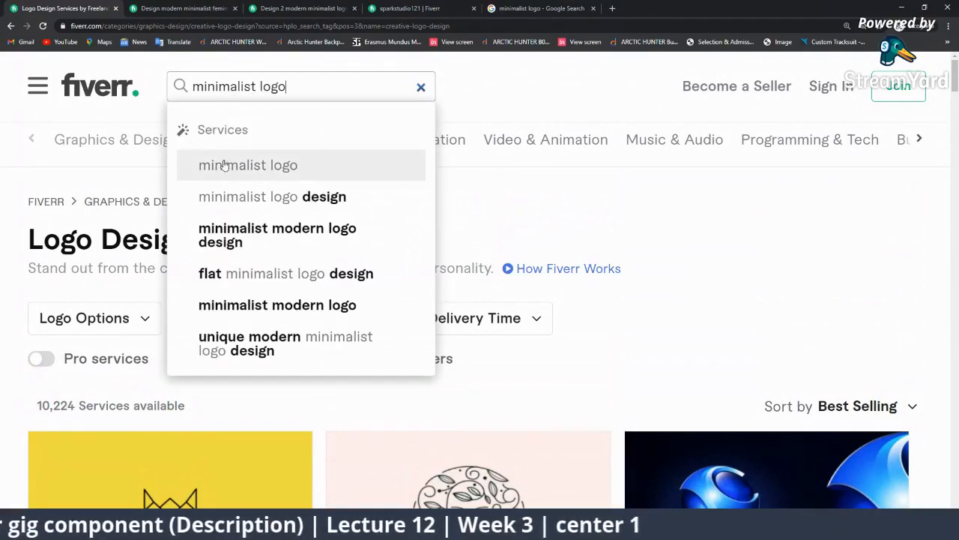
left_click(275, 232)
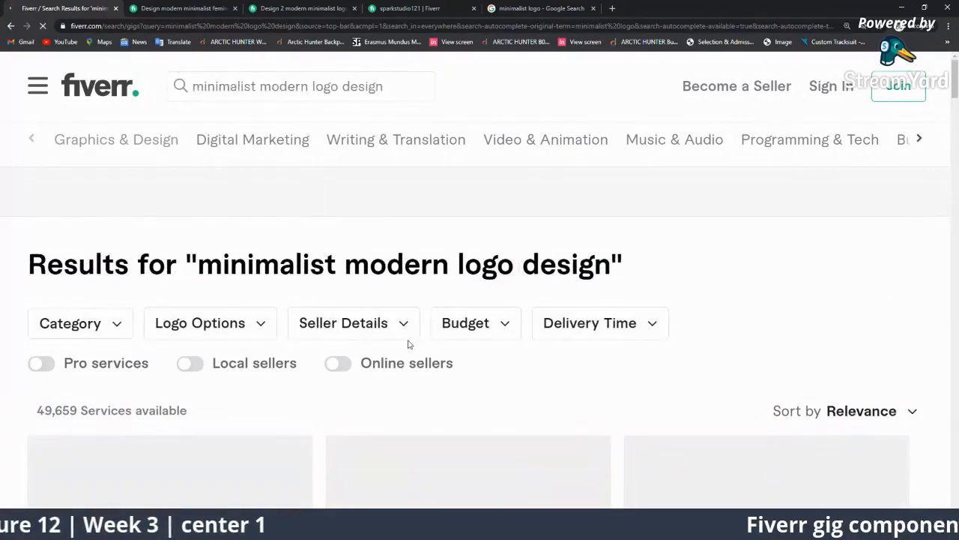
scroll(408, 344, "down", 1)
scroll(409, 349, "up", 1)
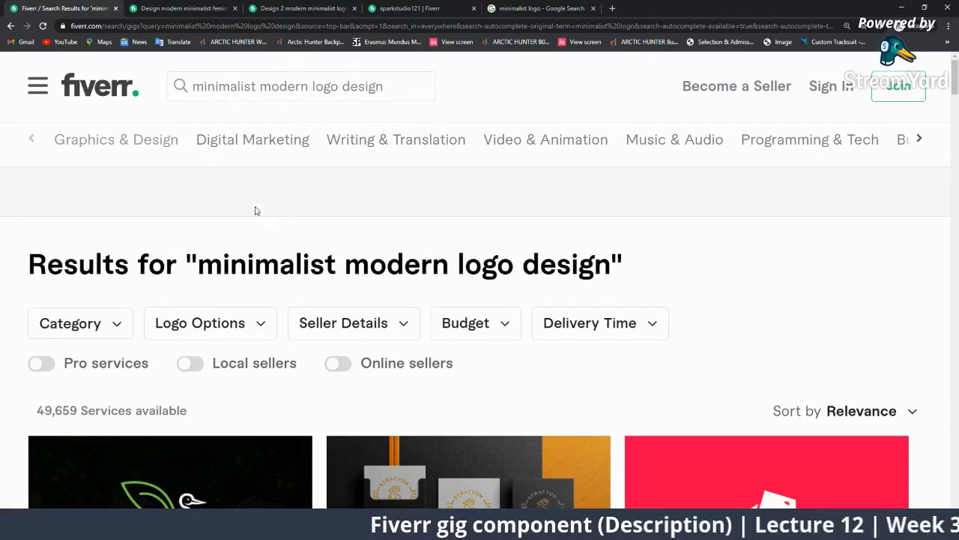
- Replace the Fiverr search query with the suggested term "minimalist logo" and run the search
left_click(371, 87)
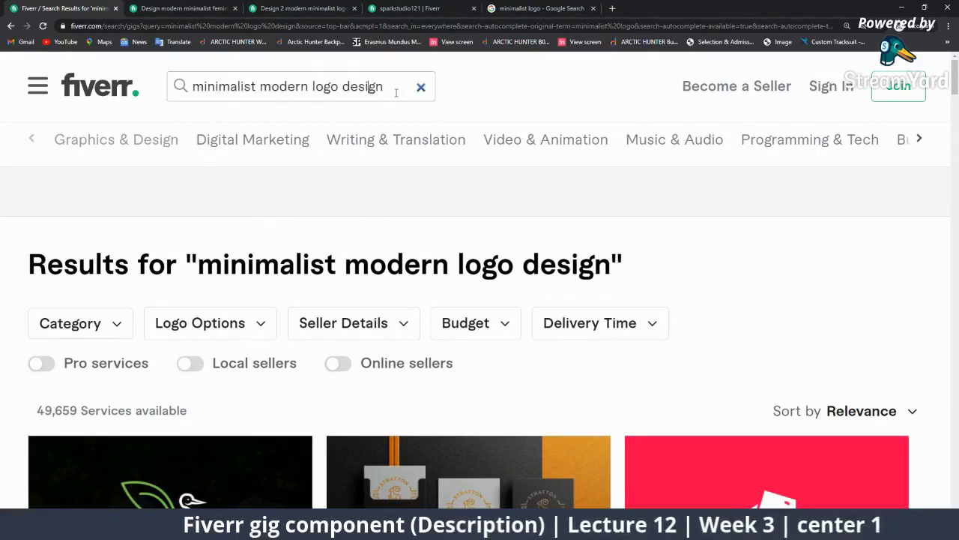
left_click_drag(384, 88, 109, 87)
type(",l")
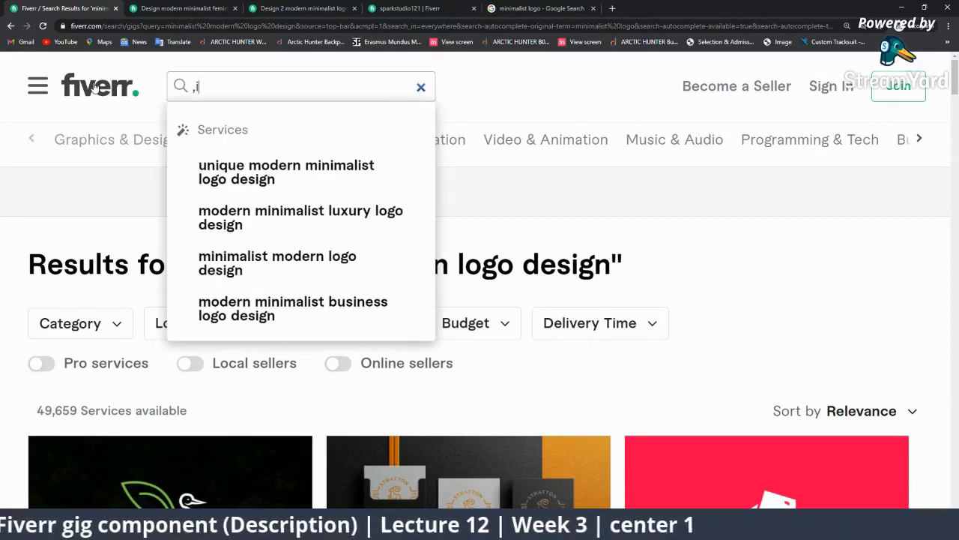
key("BackSpace")
type("minimalis")
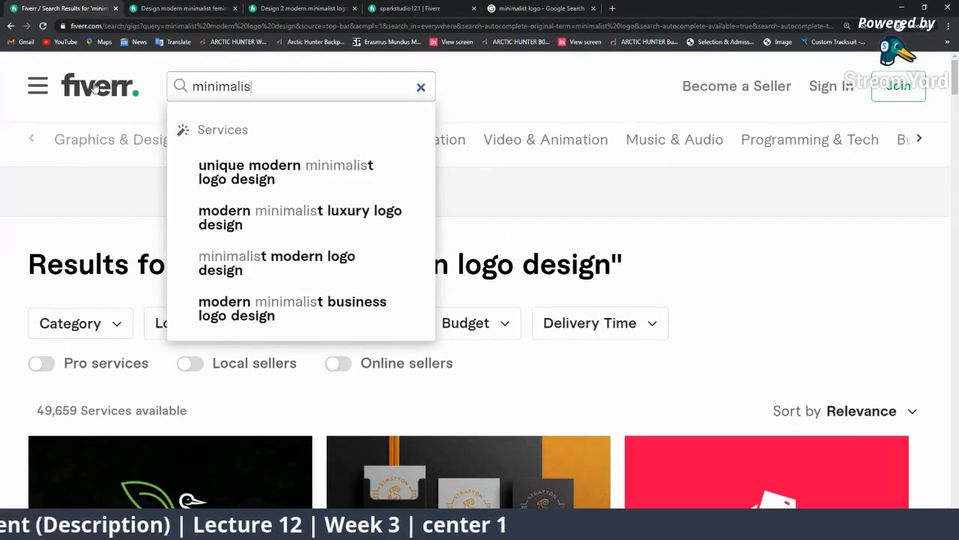
type("t")
key("Down")
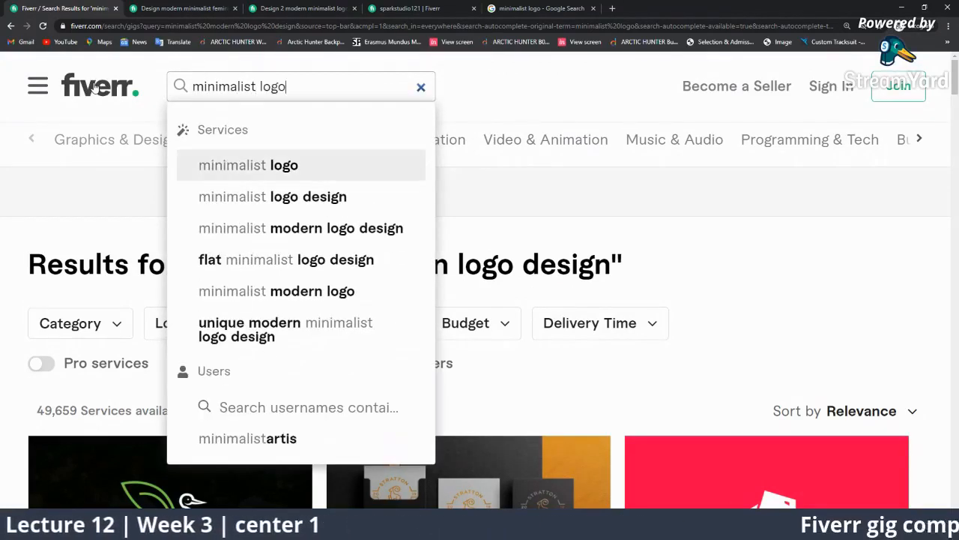
key("Return")
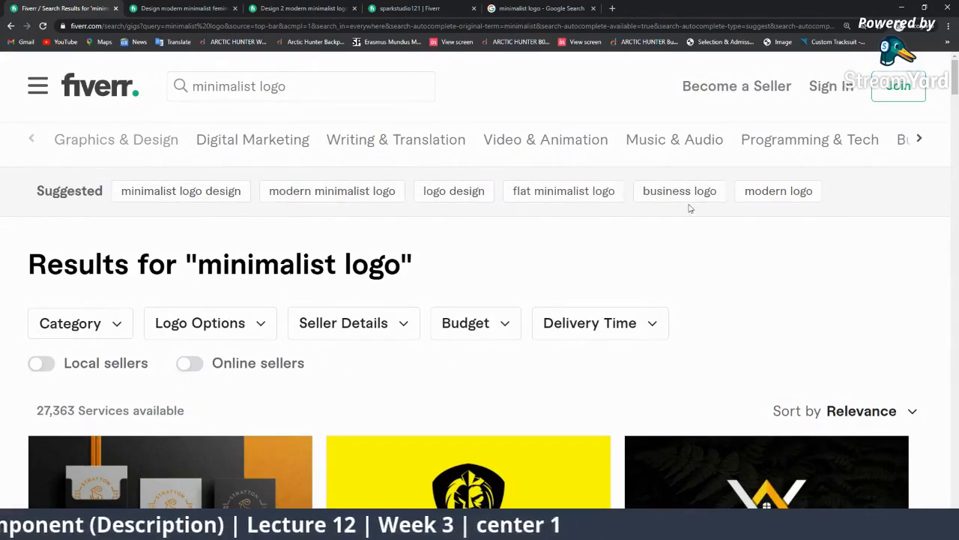
- Examine the gig titles in the "minimalist logo" results for the keywords sellers use
scroll(373, 270, "down", 5)
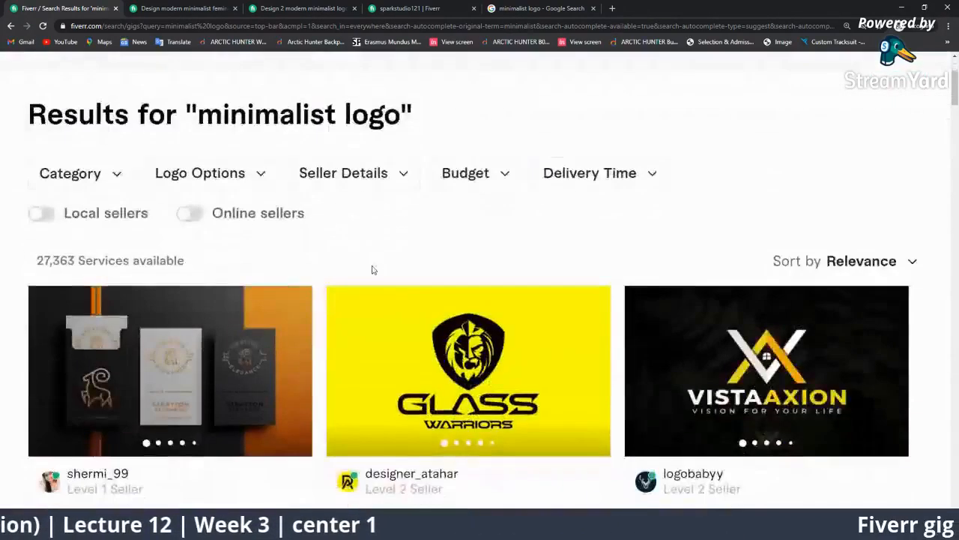
scroll(281, 314, "up", 3)
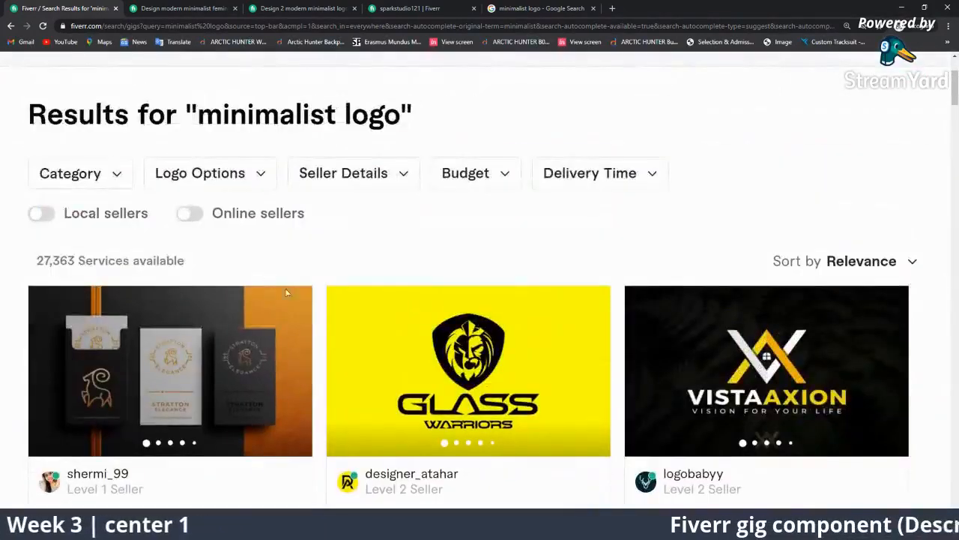
scroll(435, 338, "down", 3)
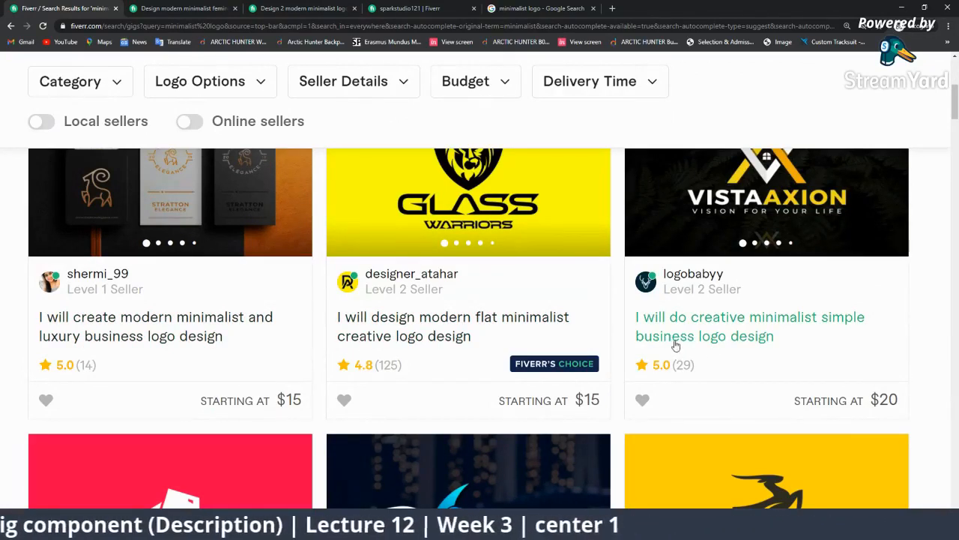
scroll(442, 384, "down", 4)
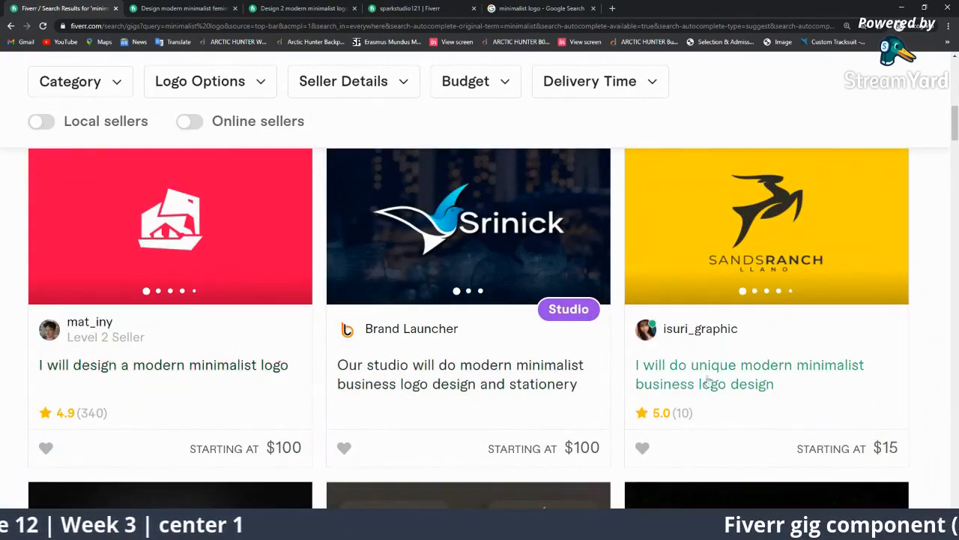
scroll(754, 379, "down", 4)
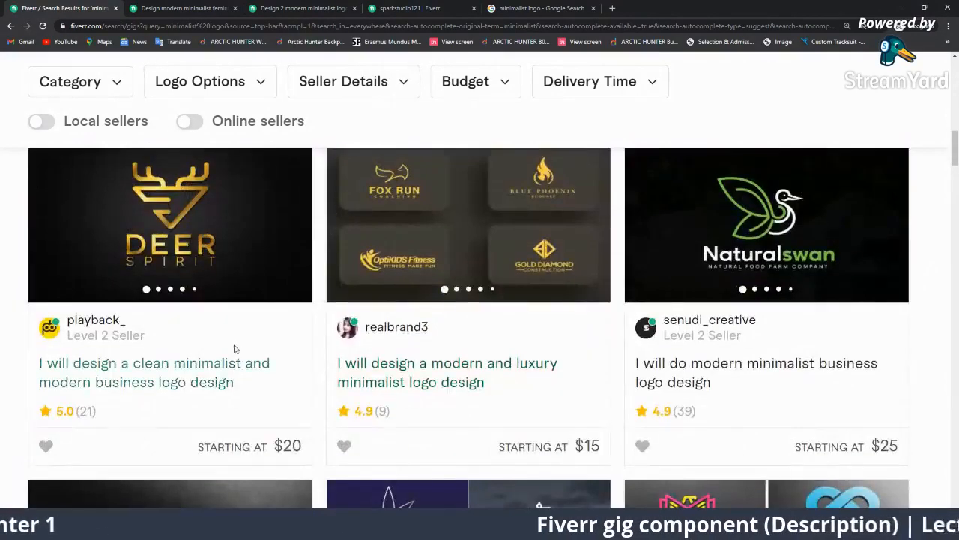
- Switch to the Writer document and add the heading "My design skills are:" on the page after the hiring reasons
left_click(405, 528)
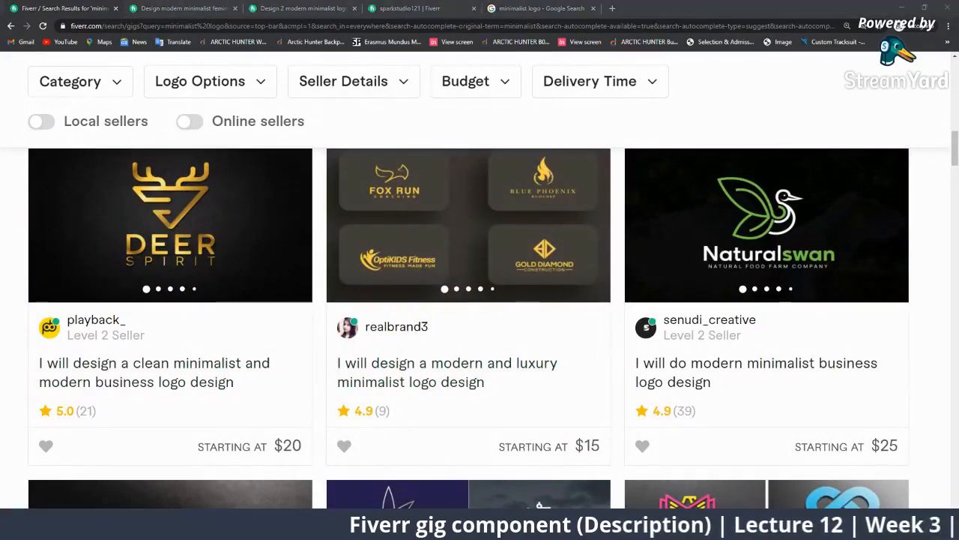
scroll(259, 368, "down", 3)
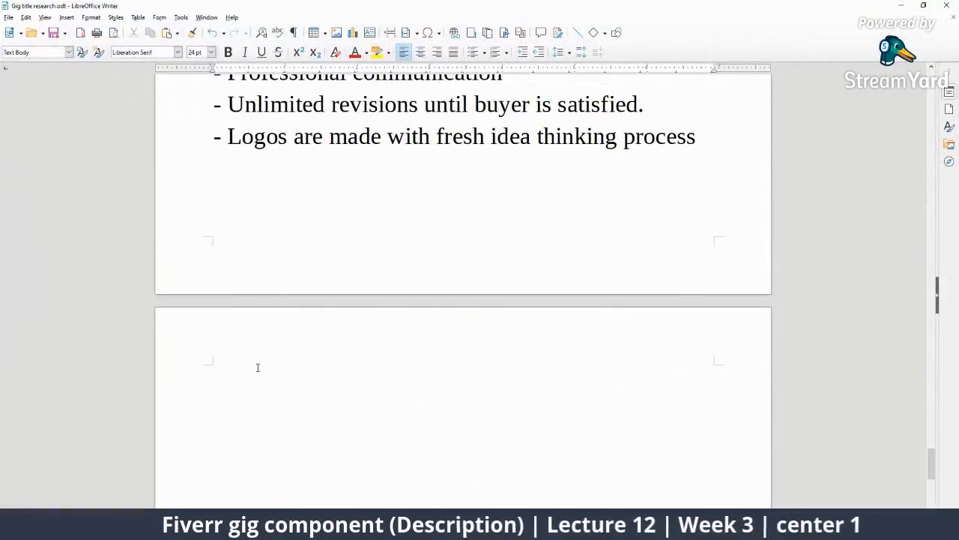
type("My ")
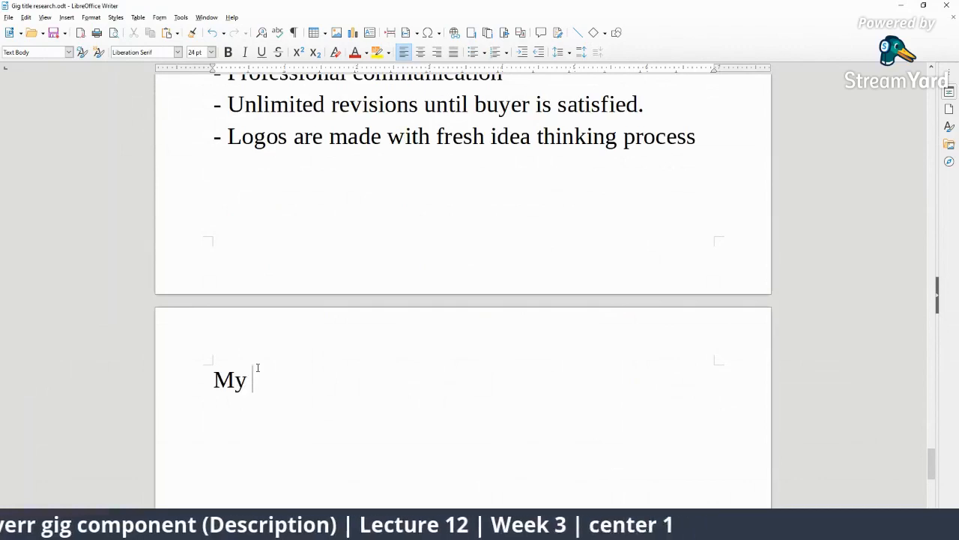
type("design skil")
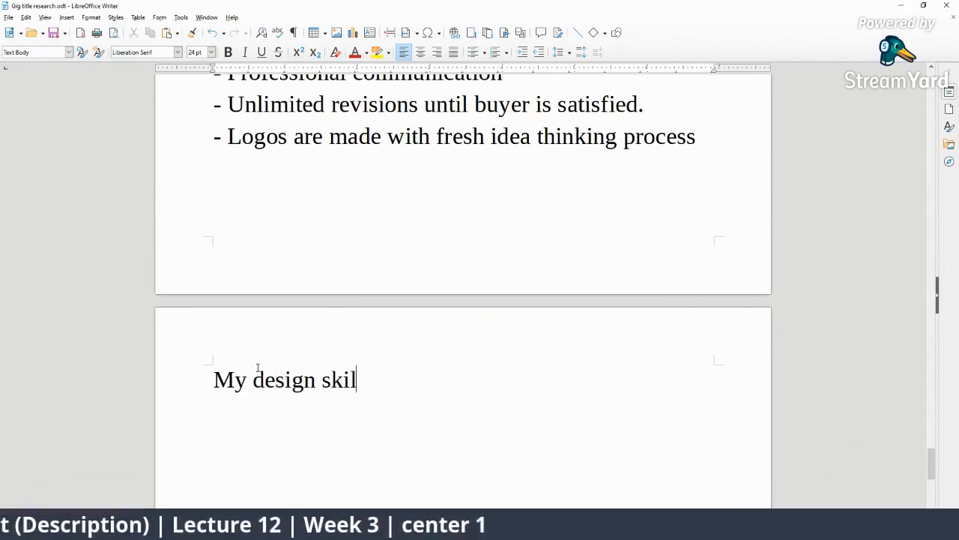
type("ls are:")
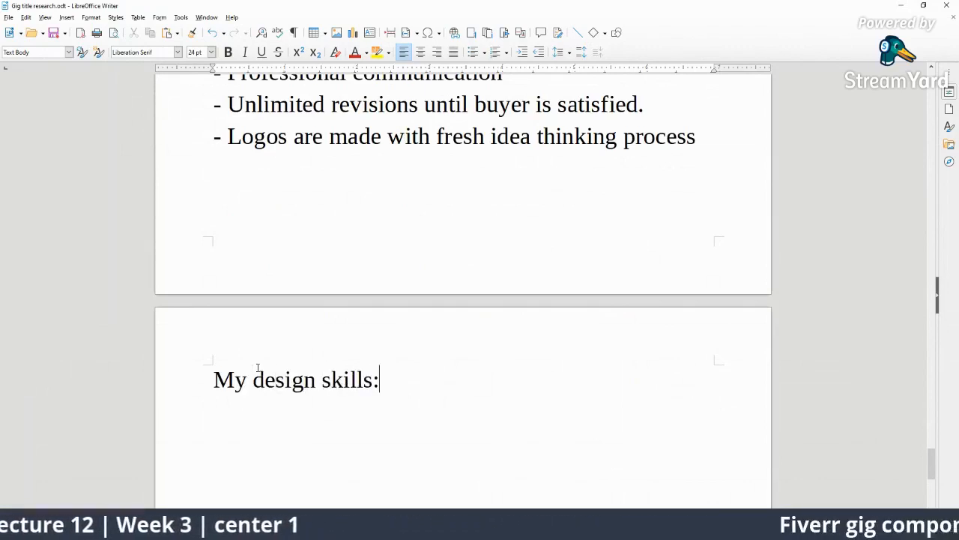
key("BackSpace")
type("are:M")
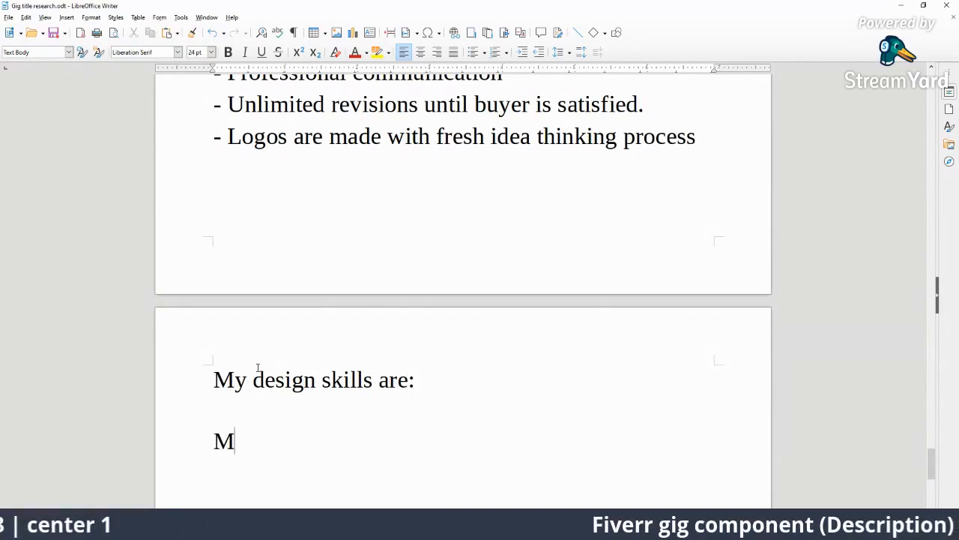
- Start the skills line with "Modern minimalist logo design | Flat |", checking the wording against the bold phrase in the intro
type("oder")
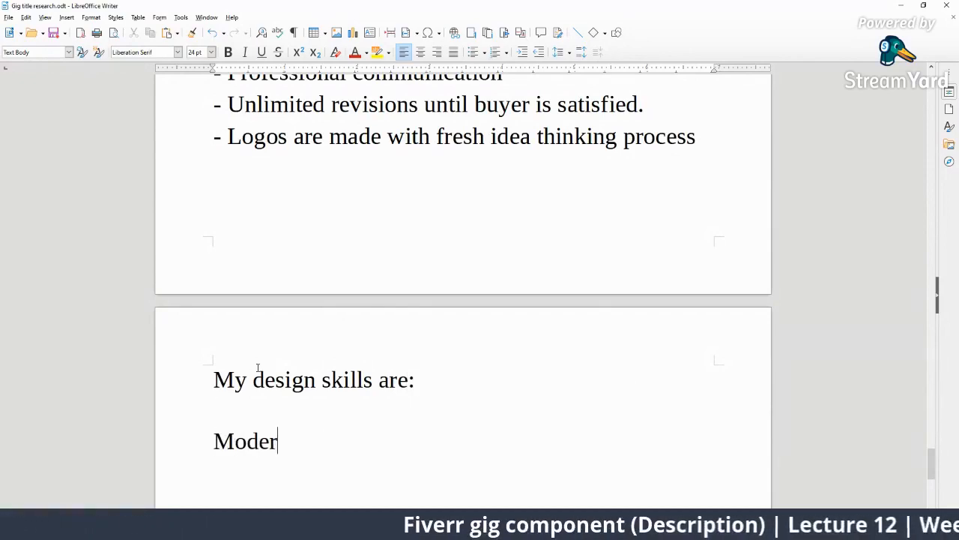
scroll(258, 368, "up", 15)
scroll(358, 317, "up", 10)
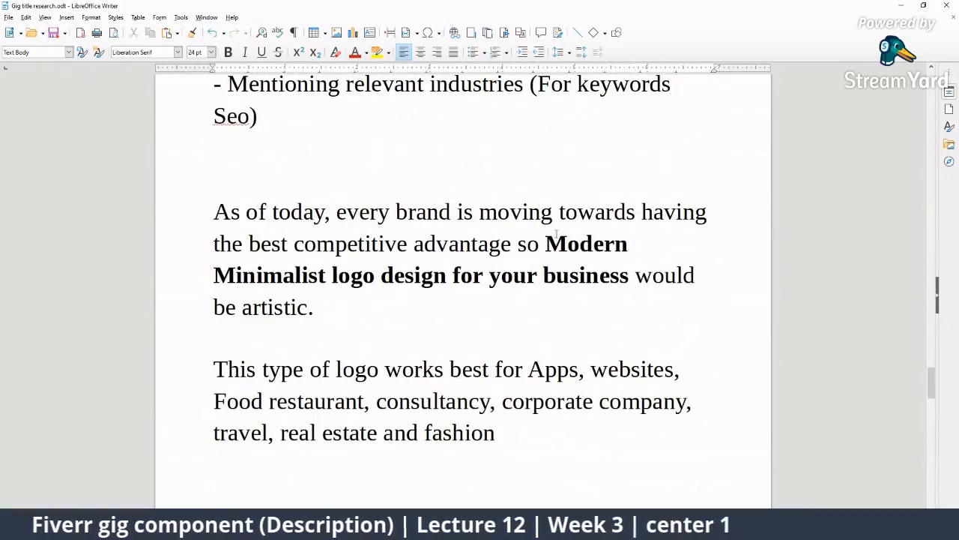
left_click_drag(546, 244, 447, 275)
scroll(448, 324, "down", 2)
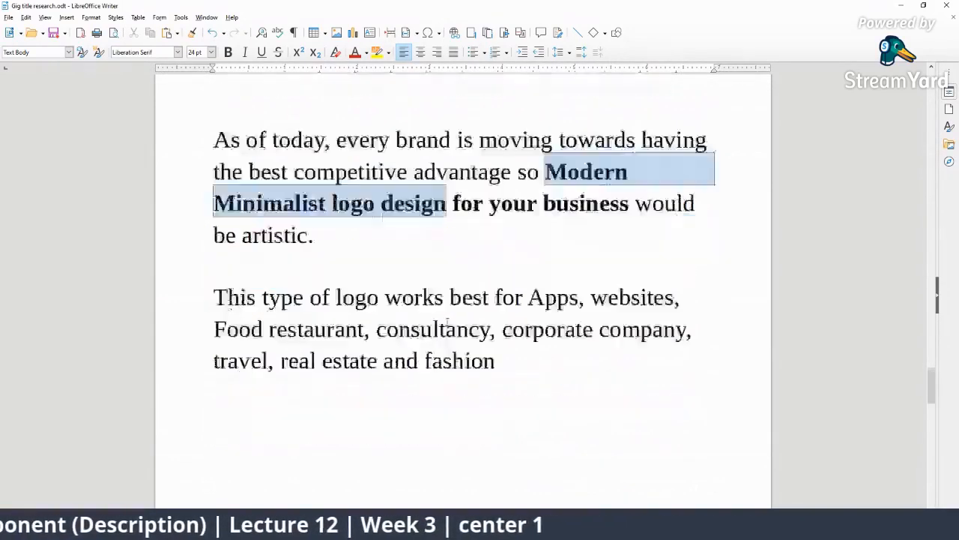
scroll(449, 328, "down", 20)
scroll(380, 379, "down", 5)
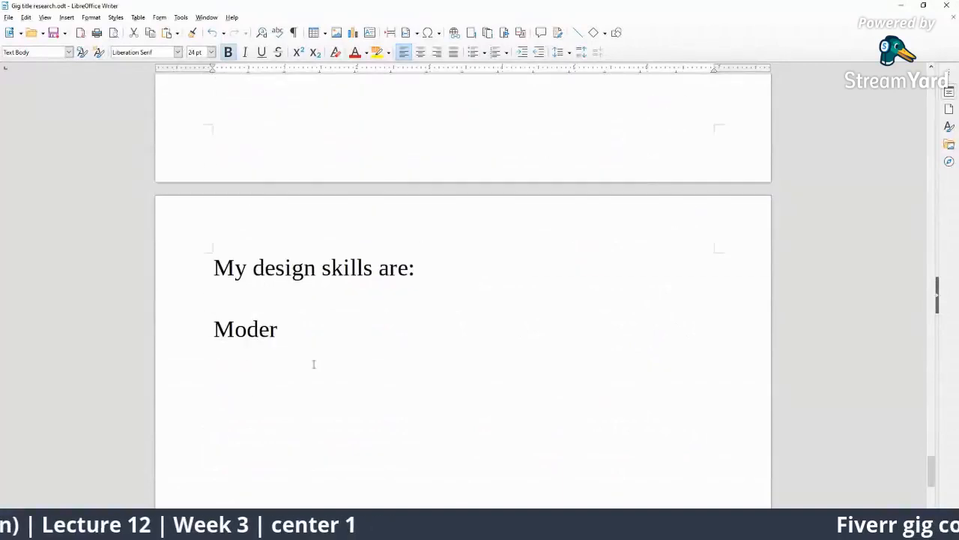
type("n b")
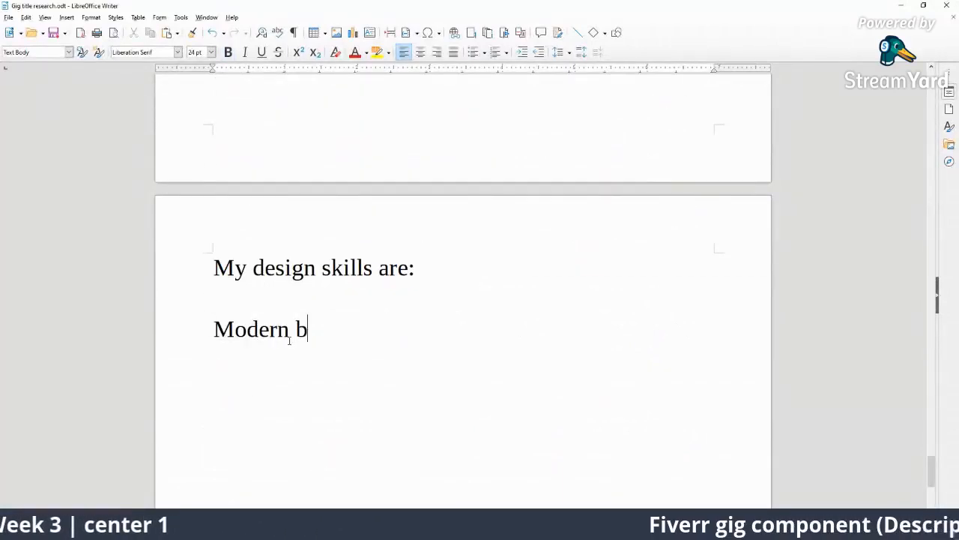
key("BackSpace")
type("minimal")
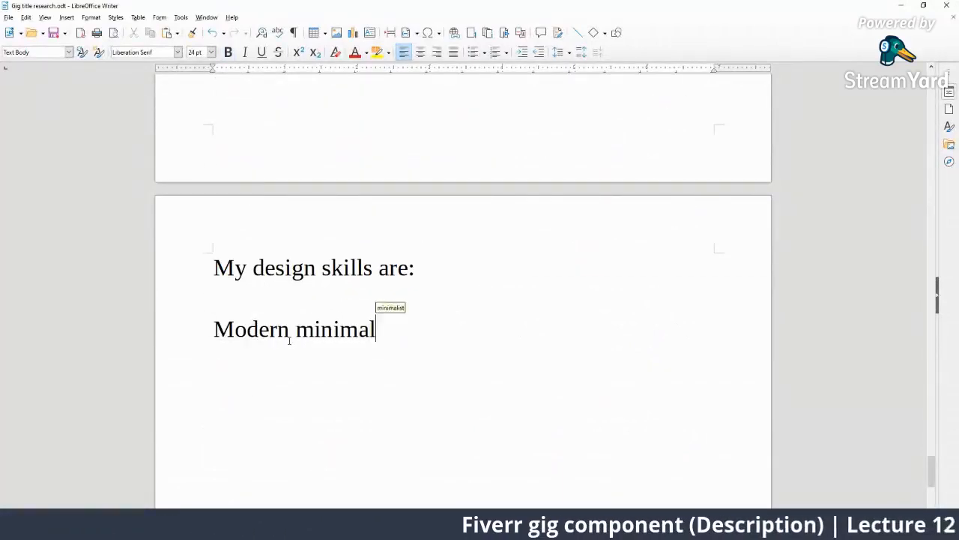
type("ist logo desi")
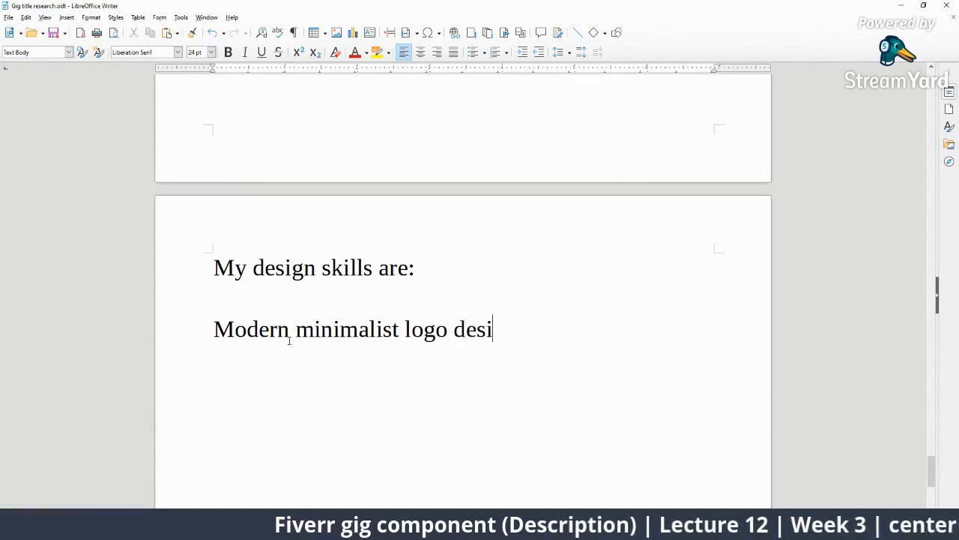
type("gn | ")
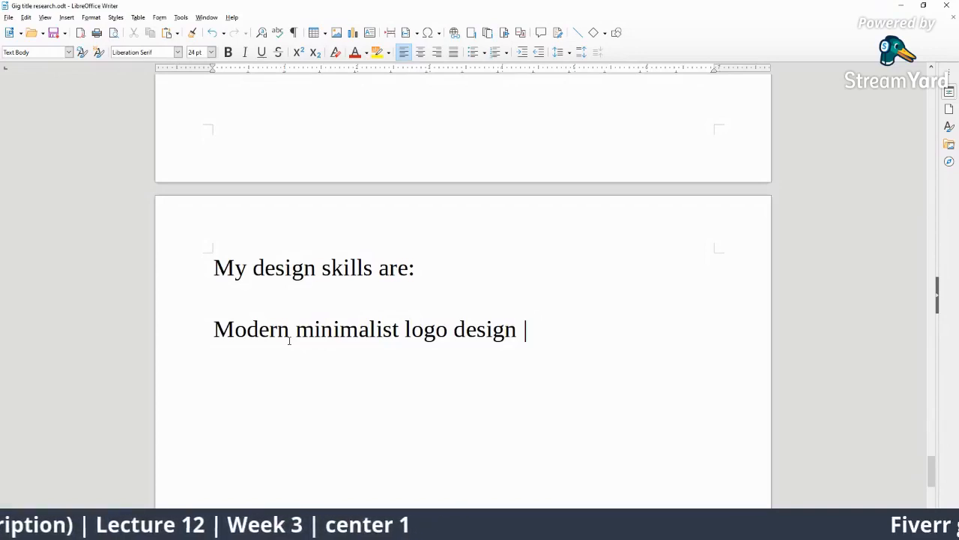
type("Flat |")
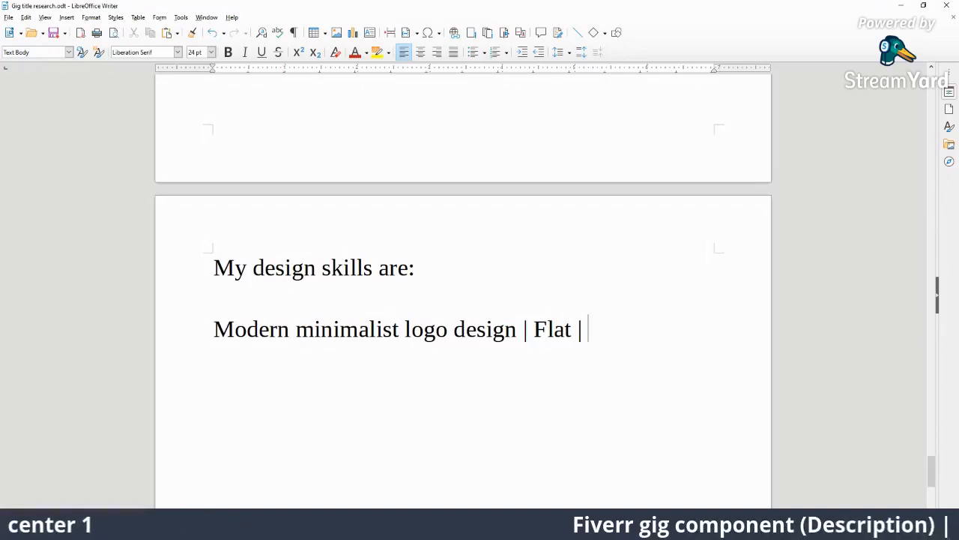
- Switch to the Fiverr results in Chrome and open the suggested search "modern minimalist logo" for related keywords
mouse_move(697, 529)
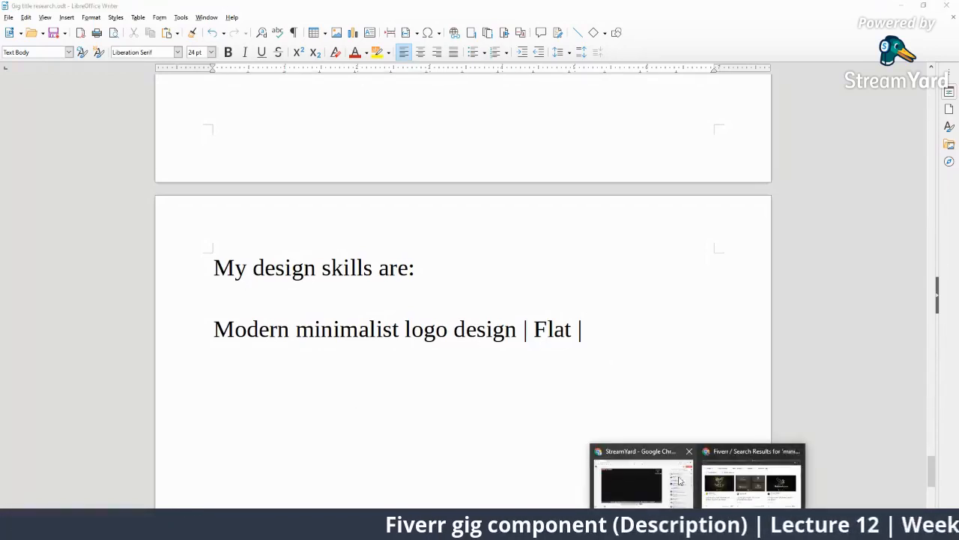
left_click(746, 480)
scroll(330, 120, "up", 8)
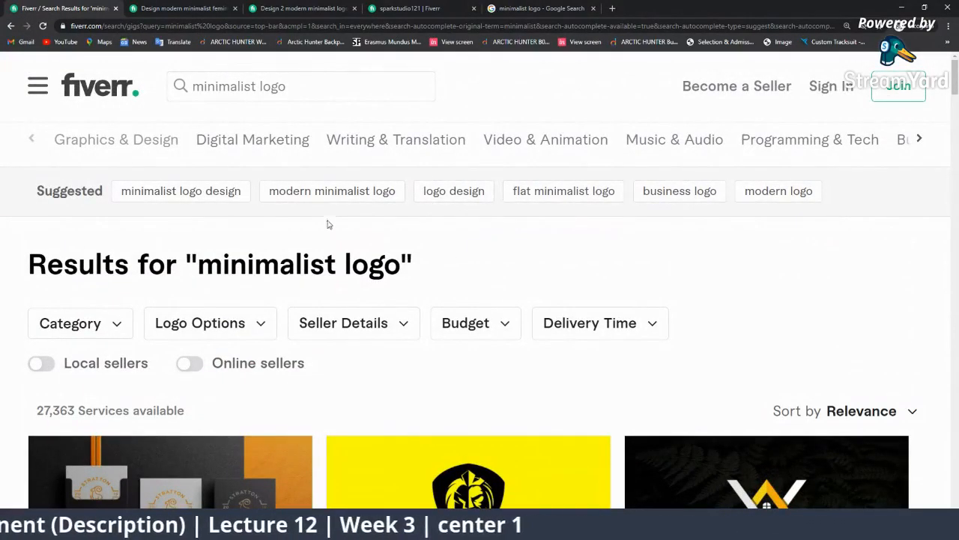
left_click(377, 198)
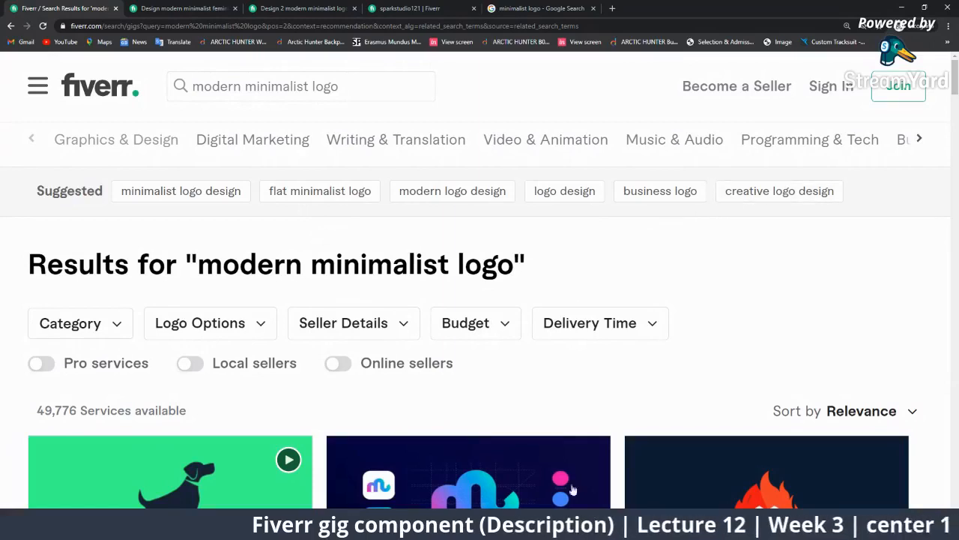
- Return to the Writer document and append "Creative | Typography |" to the skills line
left_click(525, 529)
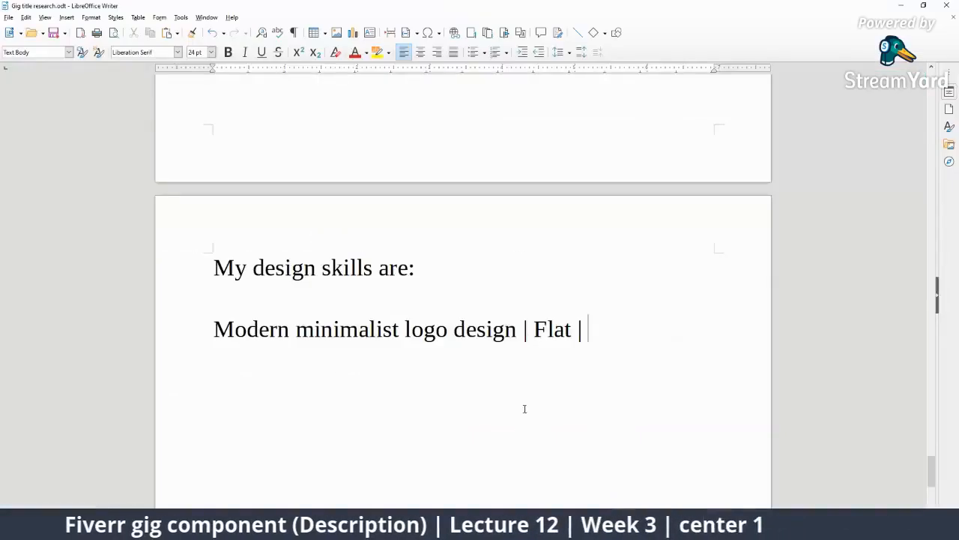
type("Creati")
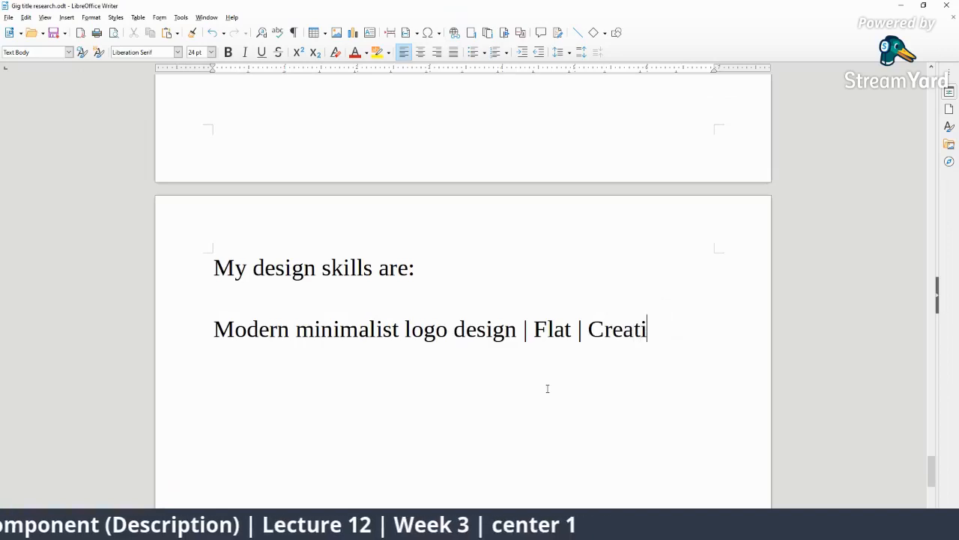
type("ve | ")
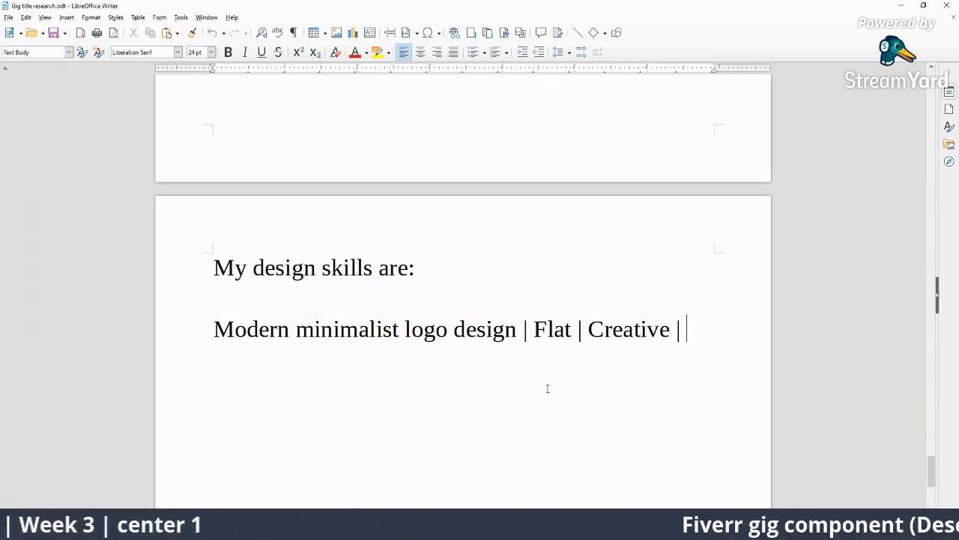
type("Typo")
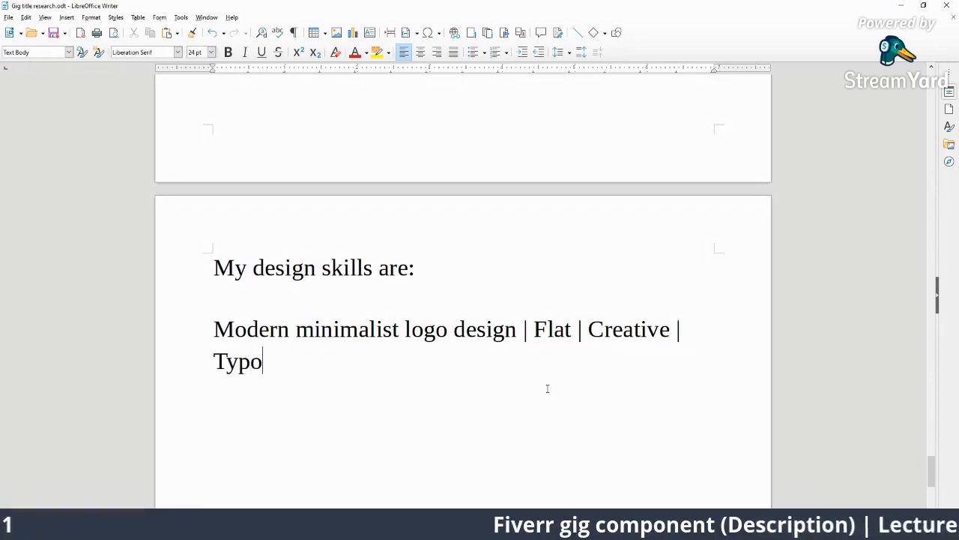
type("graphy | I")
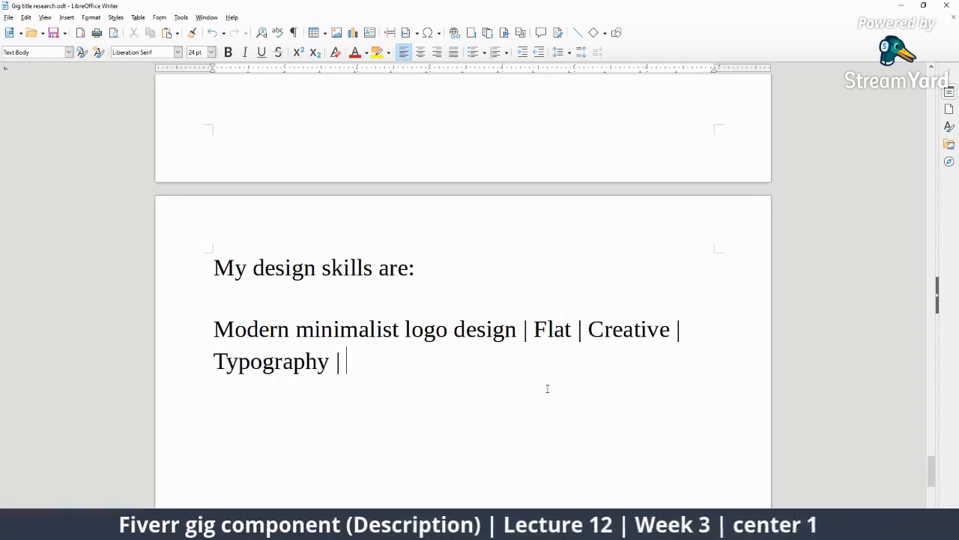
- Complete the skills line with "Icons | Stationery designs"
type("c")
key("BackSpace")
type("Icjo")
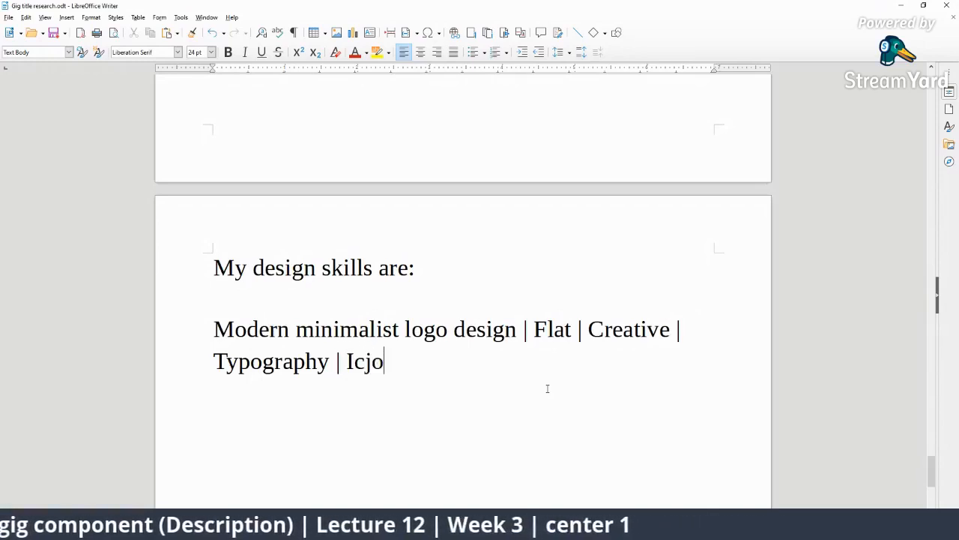
key("BackSpace")
key("BackSpace")
type("ons |")
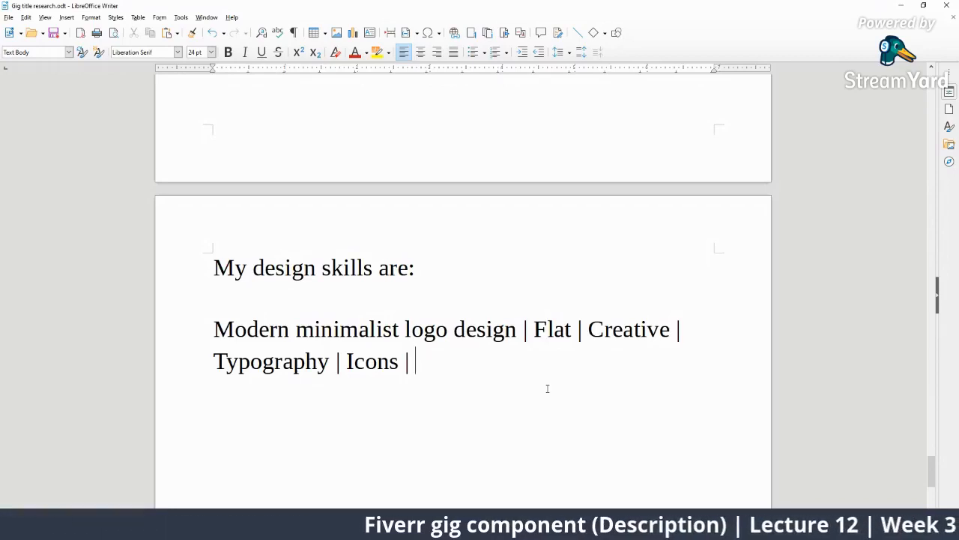
type("Stati")
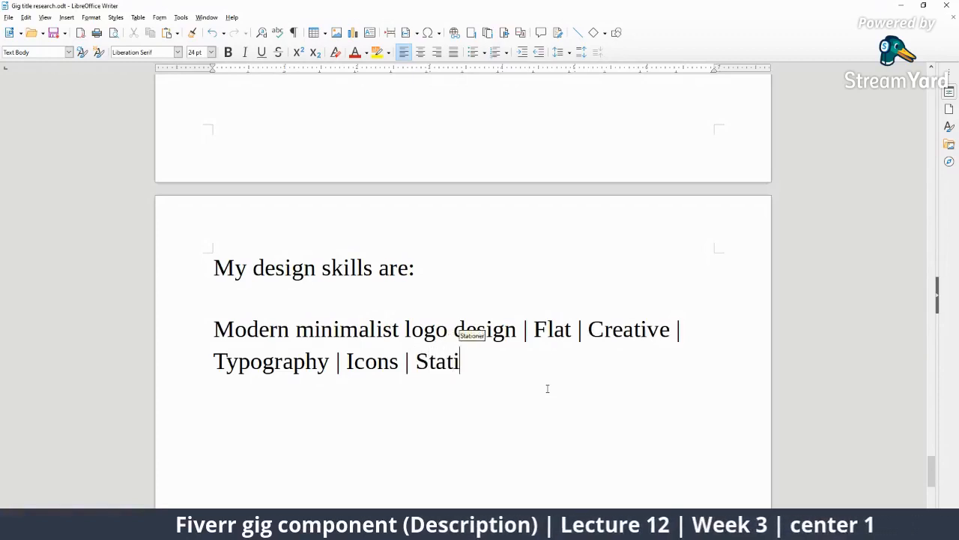
type("onery desi")
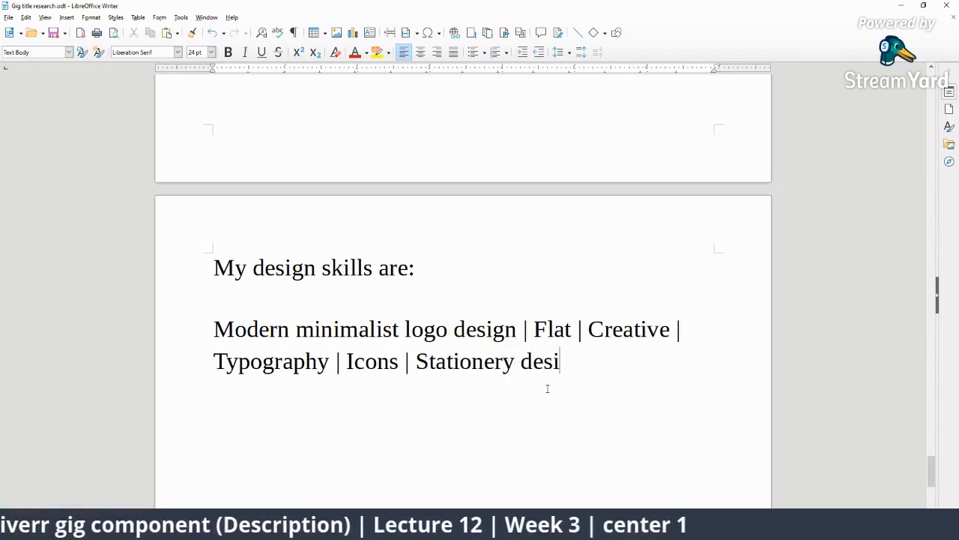
type("gns")
- Highlight "Flat" with its vertical-bar separators, followed by the word "Creative", in the skills line
scroll(538, 392, "down", 4)
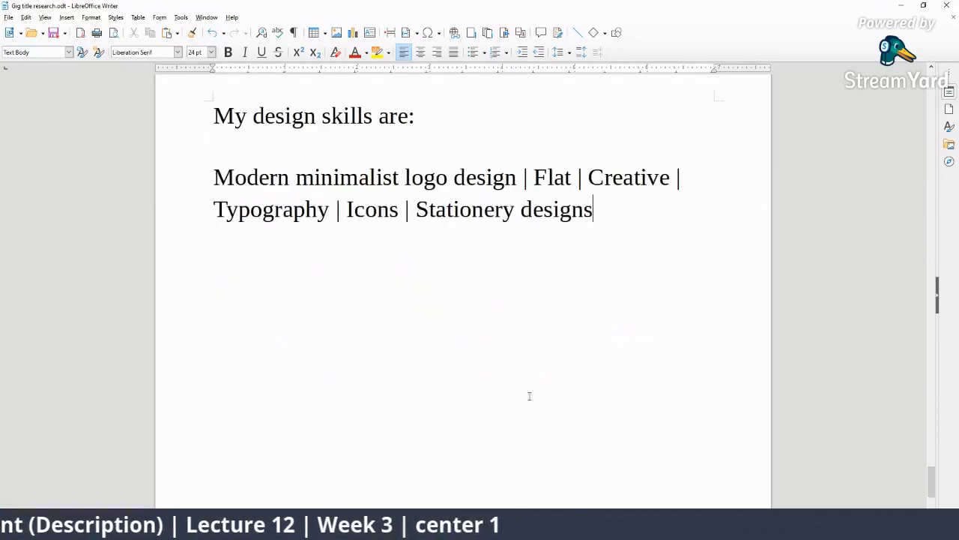
scroll(658, 302, "up", 1)
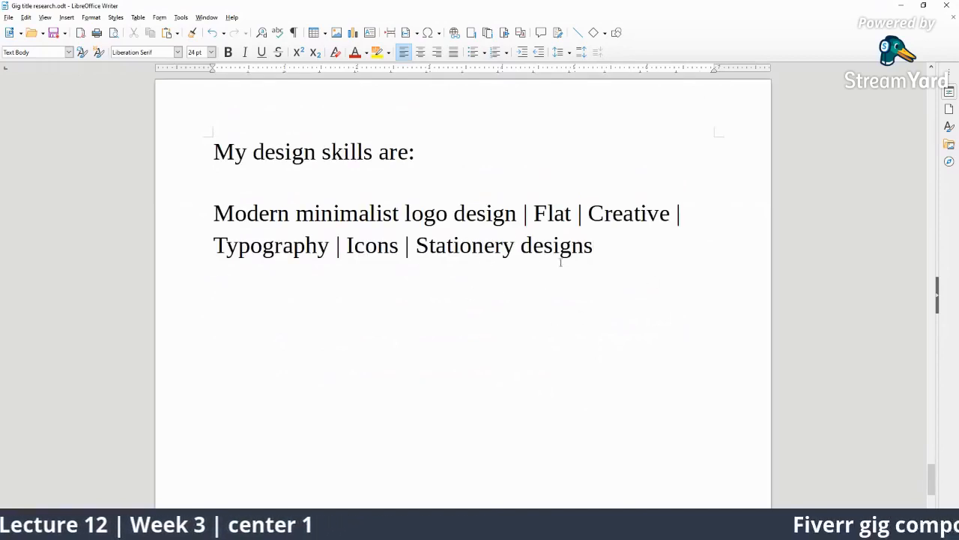
left_click_drag(525, 213, 578, 213)
left_click(589, 213)
double_click(589, 213)
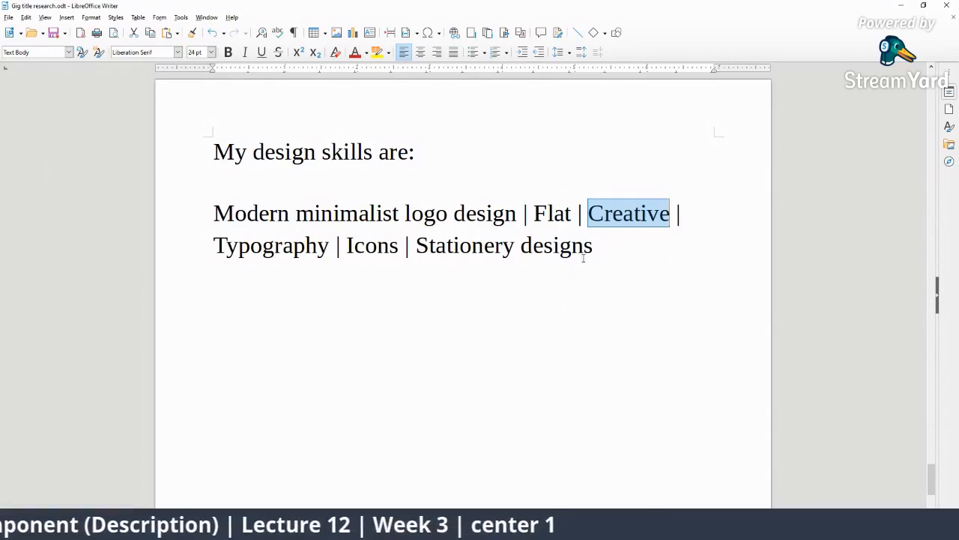
- Add the heading "3. Call to action" below the skills line, separated by a blank line
left_click(604, 247)
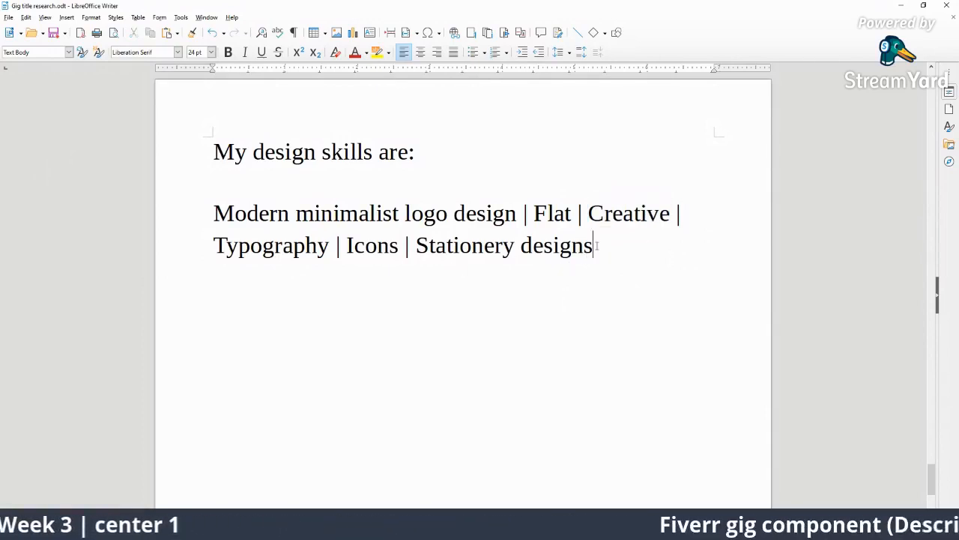
key("Return")
key("Return")
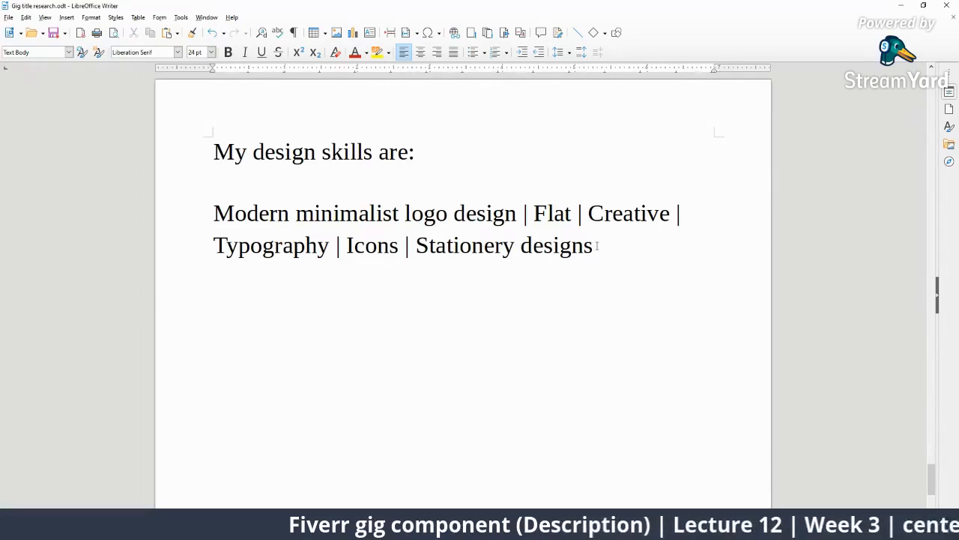
type("C")
key("BackSpace")
type("3. ")
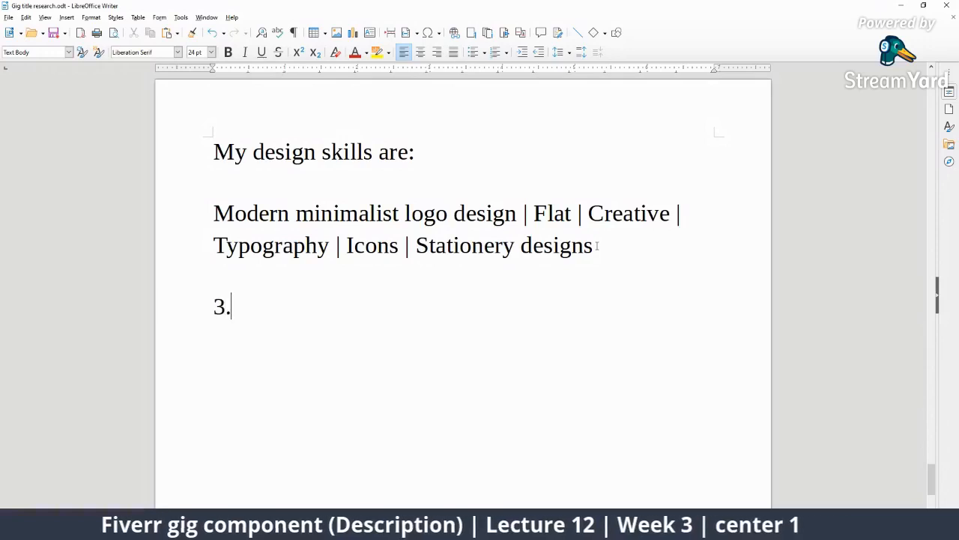
type("Call to")
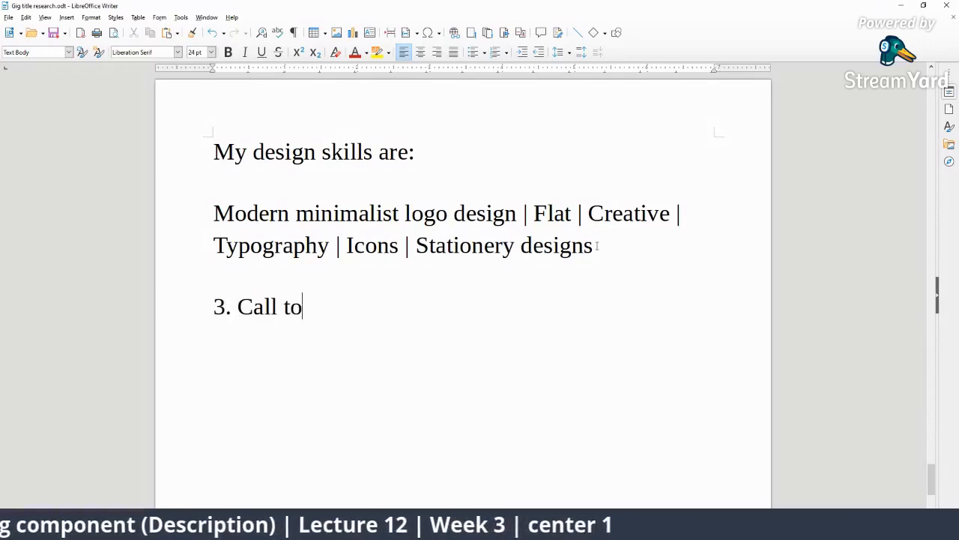
type(" action")
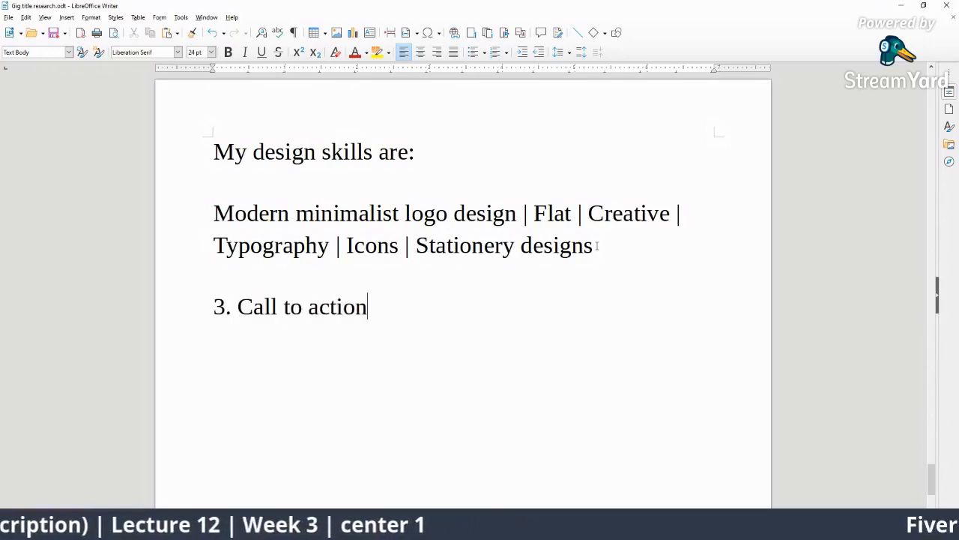
- Make the heading "3. Call to action" bold and start a new line below it
key("shift+Home")
key("ctrl+b")
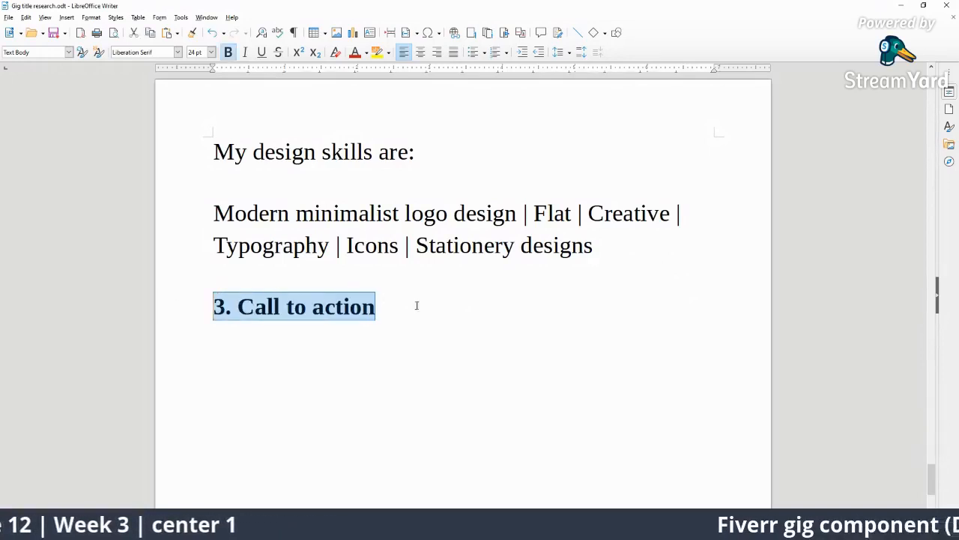
key("End")
key("Return")
scroll(487, 330, "down", 1)
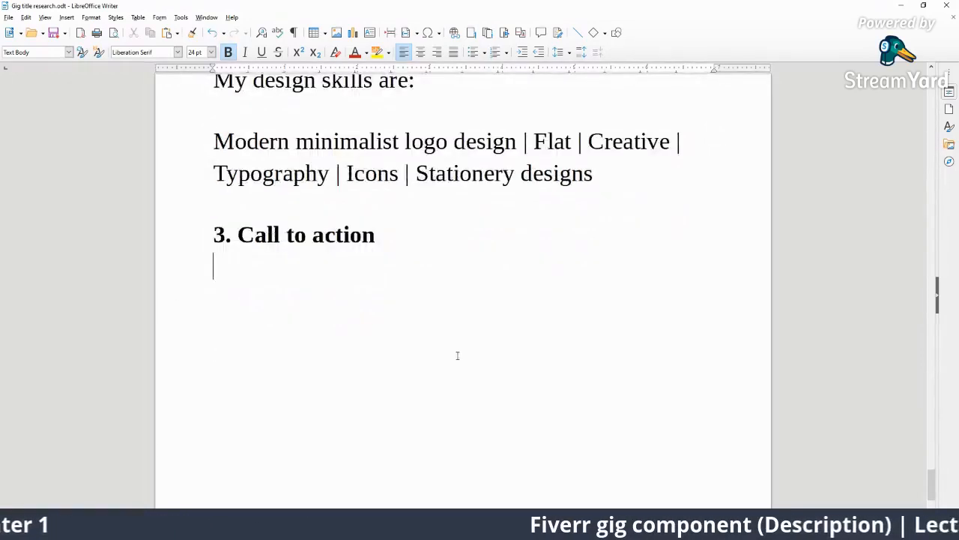
scroll(456, 356, "up", 1)
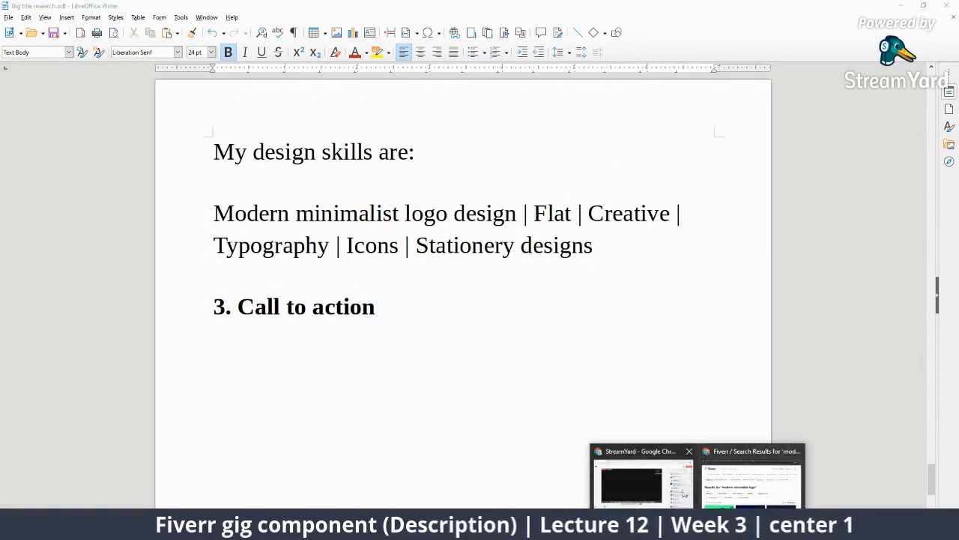
- Switch to StreamYard, show the viewer comment asking to upload the word doc on the broadcast, and hide it again
left_click(652, 487)
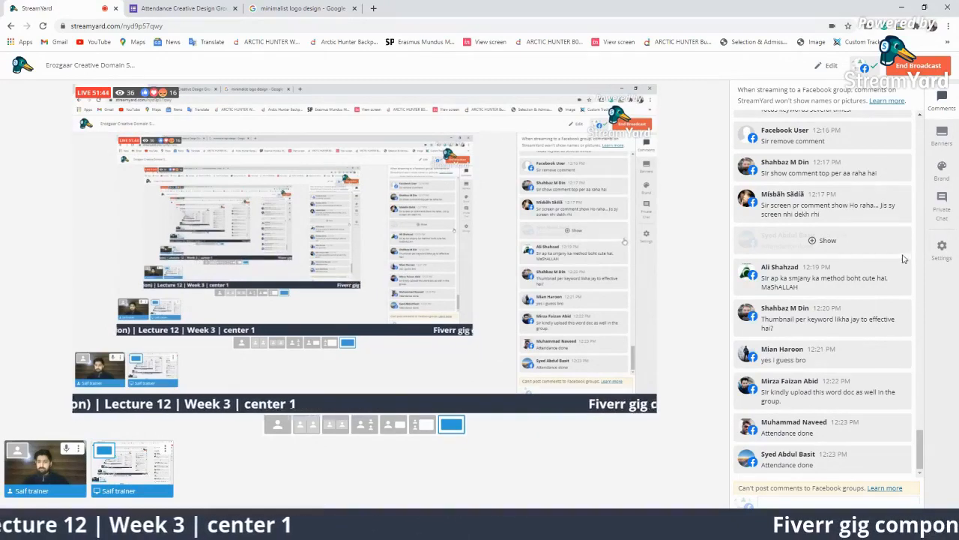
left_click(825, 391)
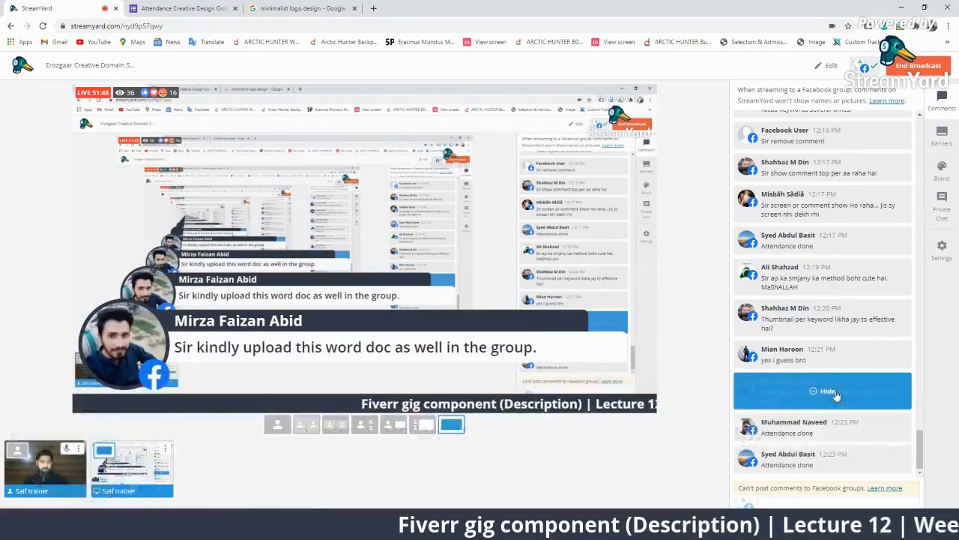
left_click(825, 391)
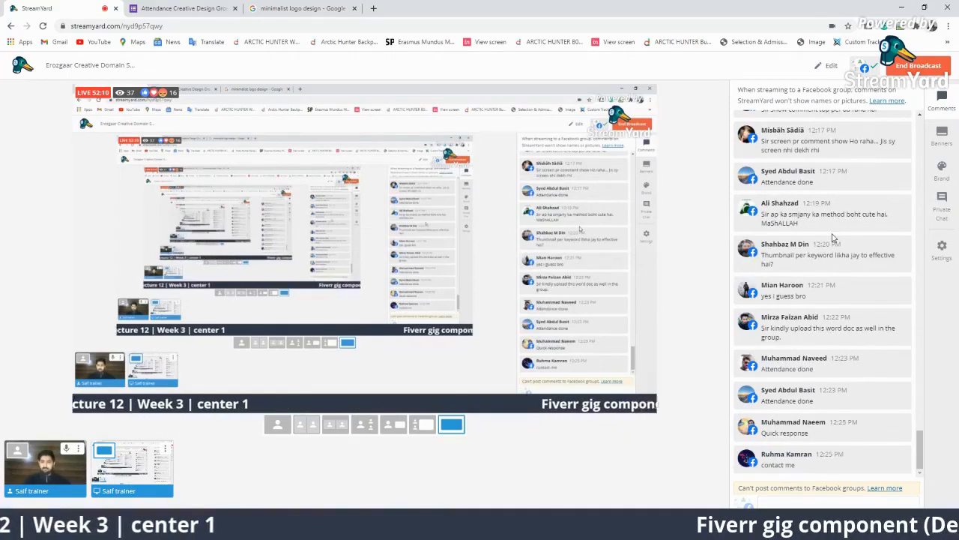
- Show the viewer comment "contact me" on the broadcast and hide it again
left_click(827, 459)
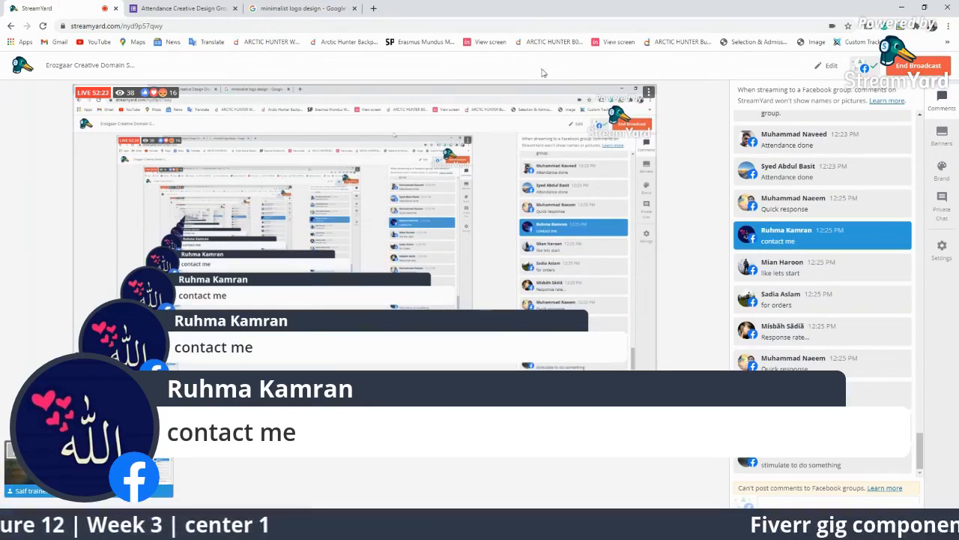
mouse_move(828, 205)
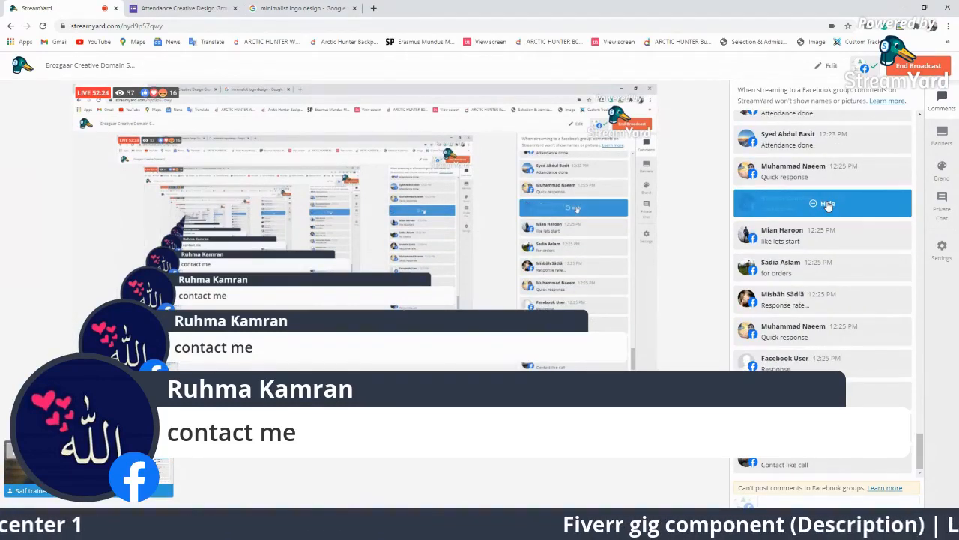
left_click(828, 205)
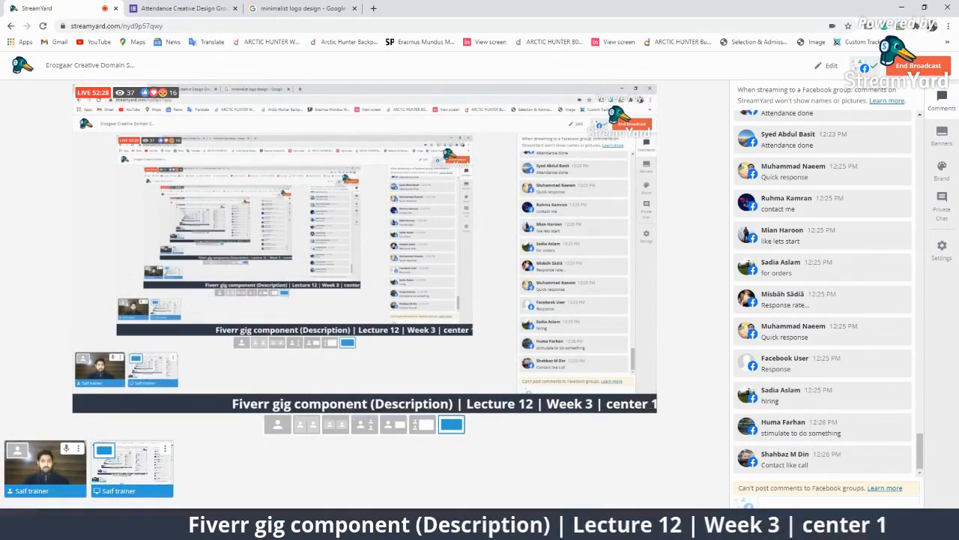
- Return to the Writer document and place the cursor at the end of the "3. Call to action" heading
key("alt+Tab")
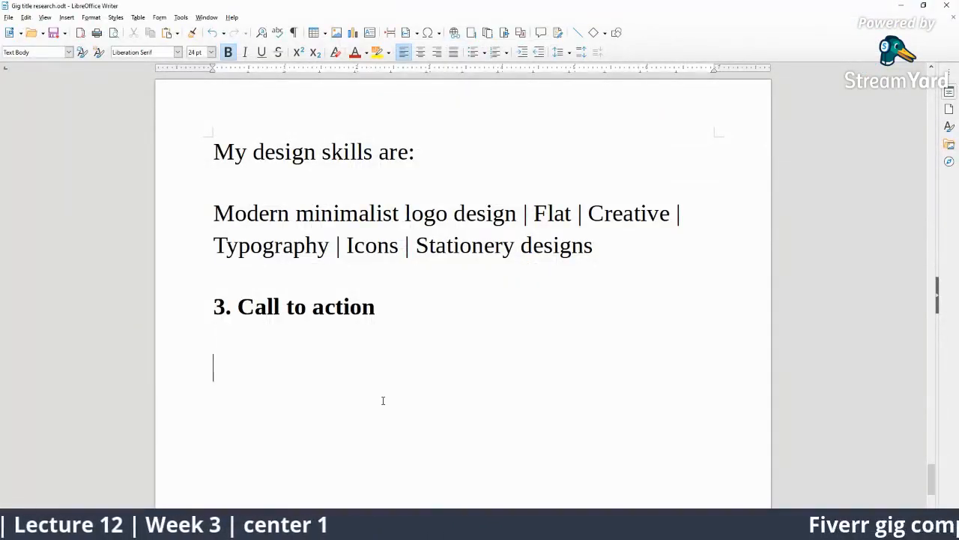
left_click_drag(377, 313, 53, 301)
left_click(414, 308)
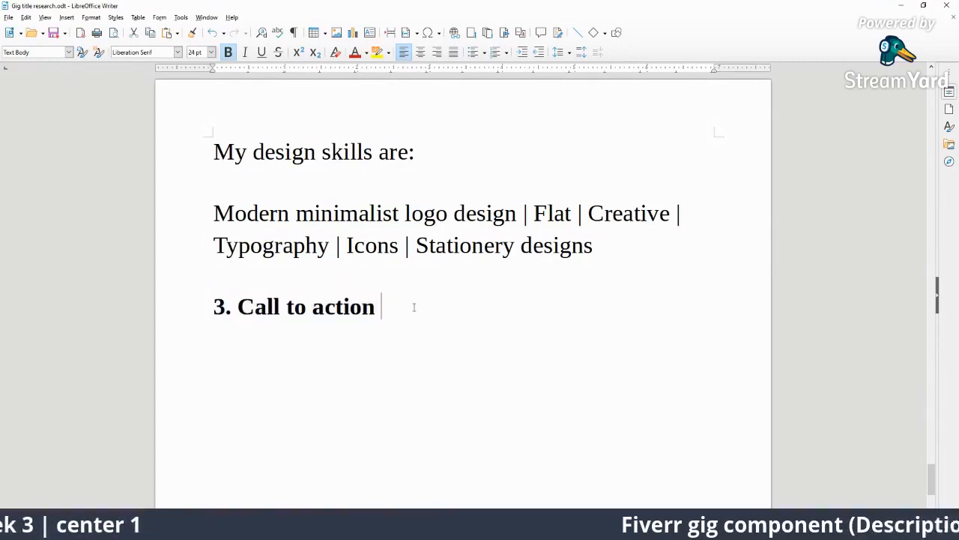
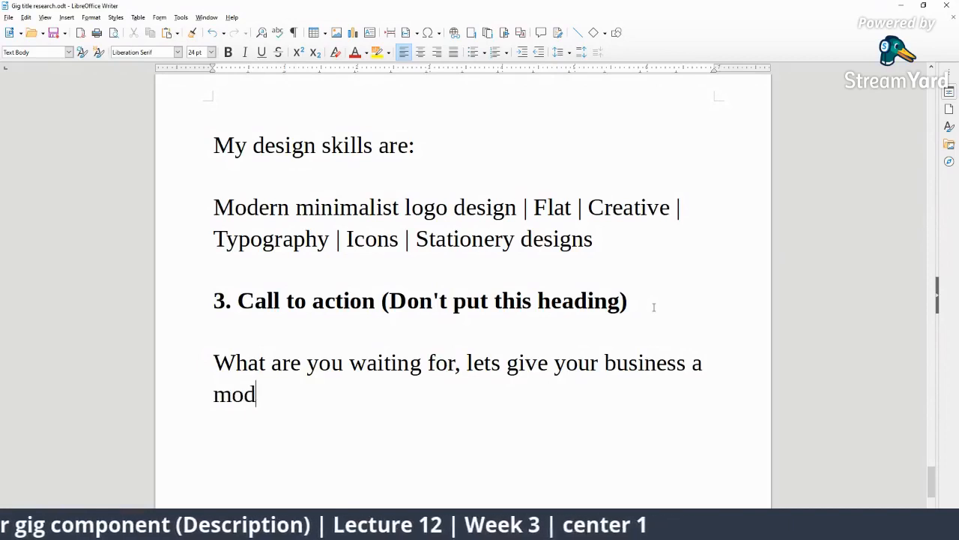
- Complete the call-to-action sentence after "lets give your business a" with "modern minimalist logo design"
type("dern minimalis")
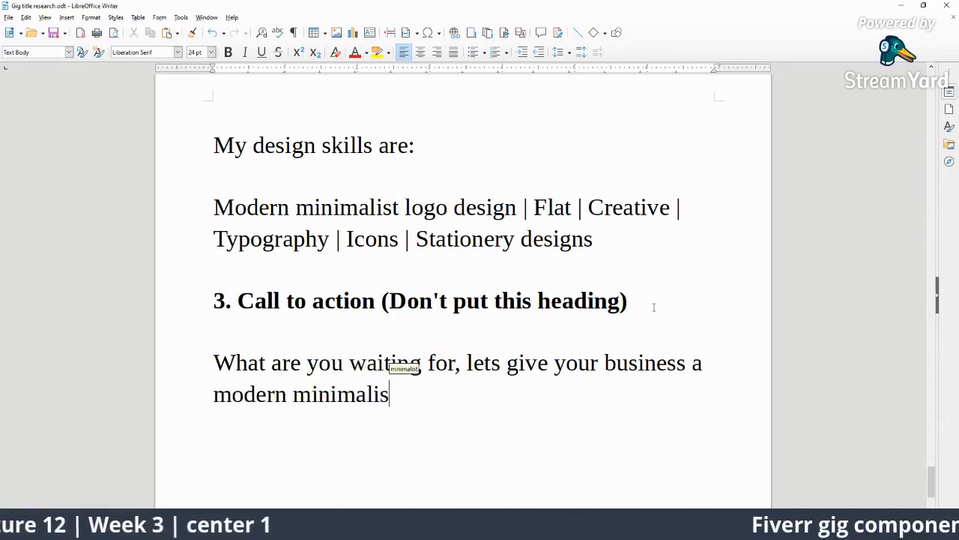
type("t logo")
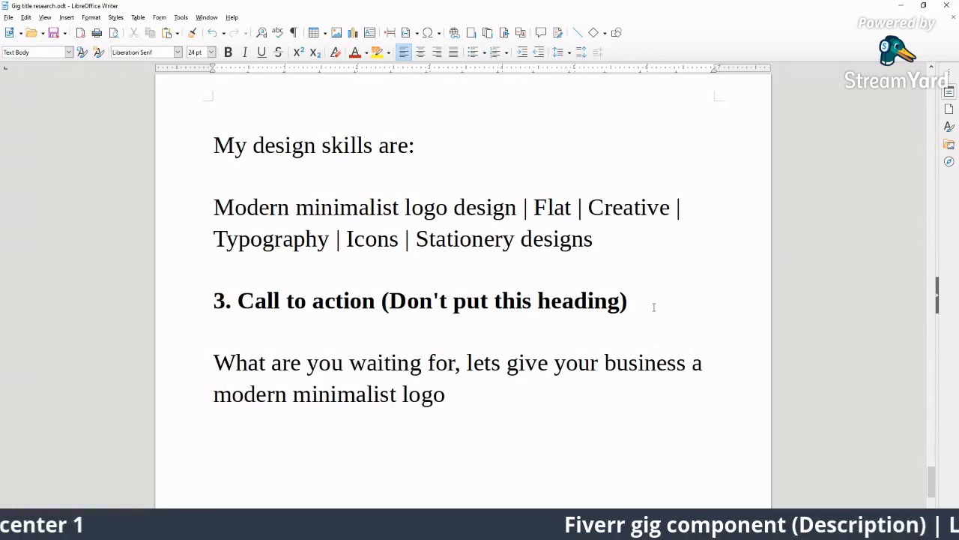
scroll(414, 355, "up", 15)
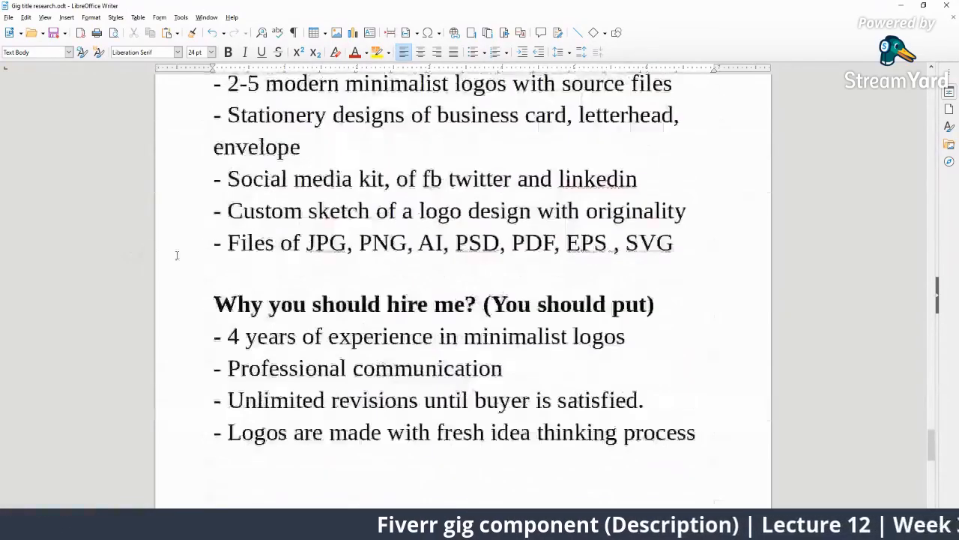
scroll(422, 234, "down", 5)
scroll(483, 341, "up", 7)
scroll(484, 342, "up", 4)
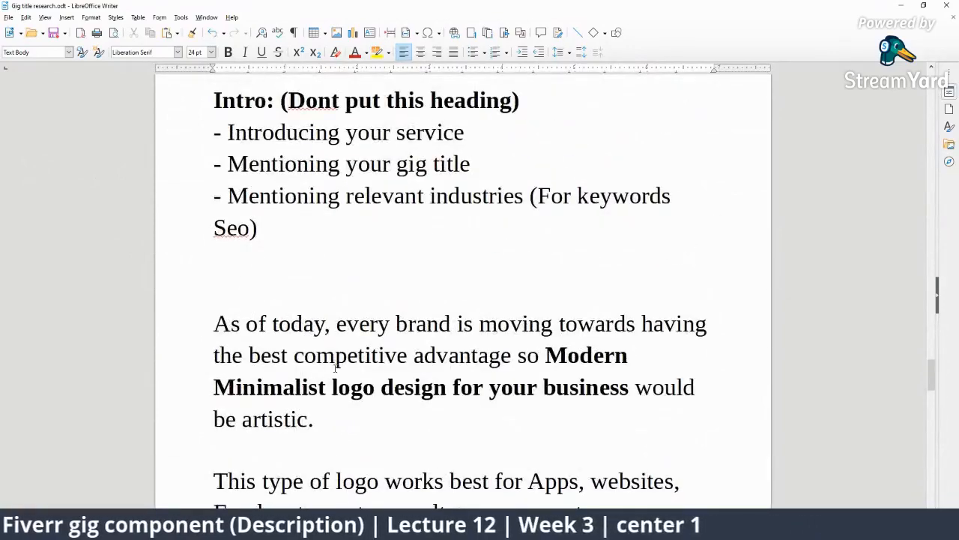
scroll(542, 423, "down", 20)
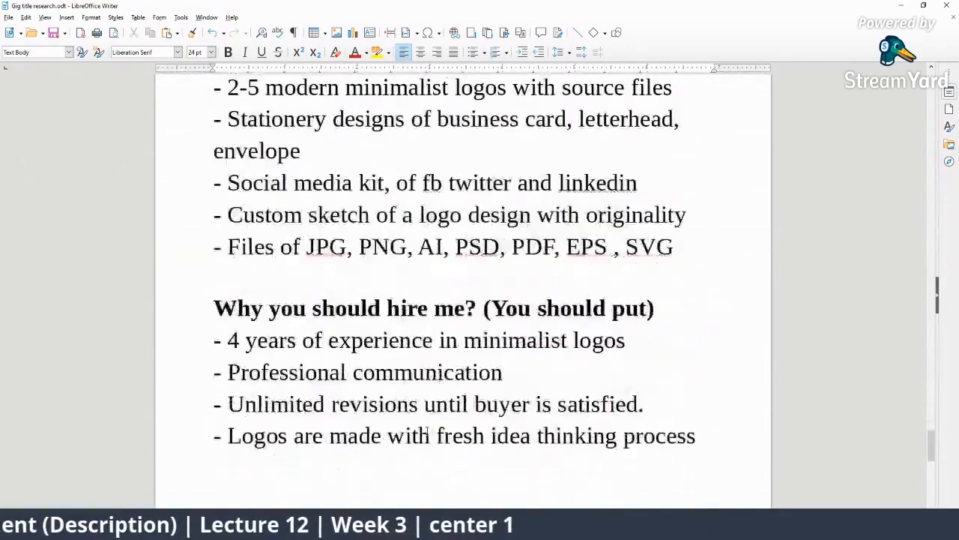
scroll(413, 424, "down", 7)
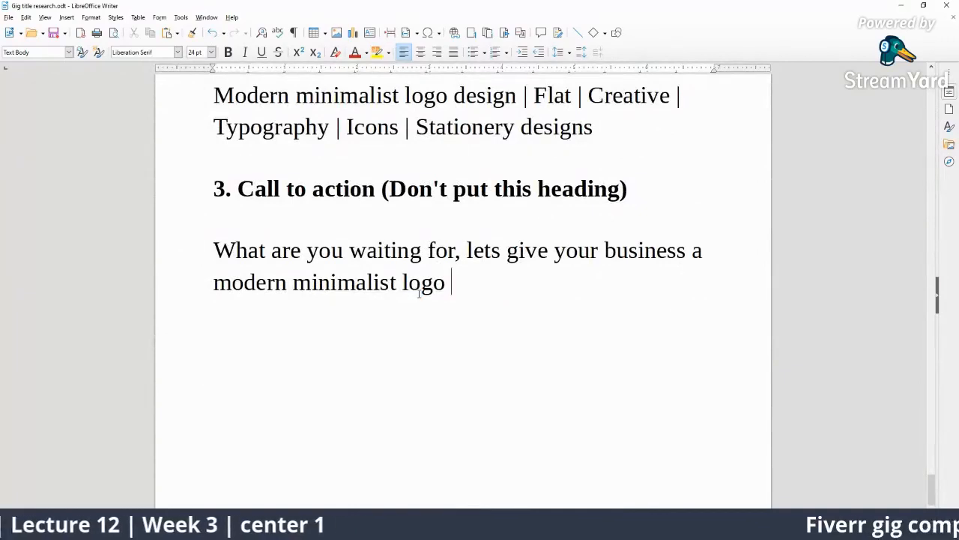
type("design")
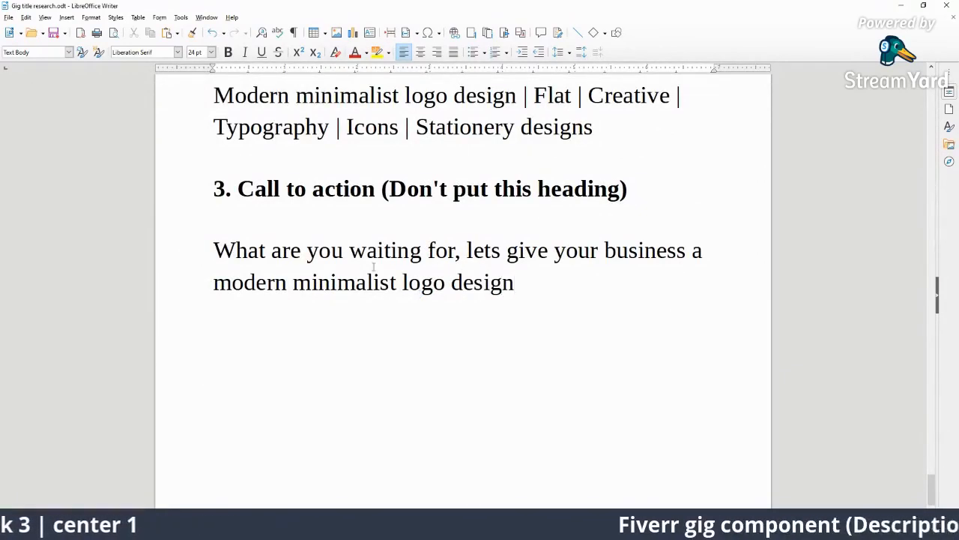
- Highlight the design skills and call-to-action sections for review, and clear the selection
scroll(504, 378, "up", 3)
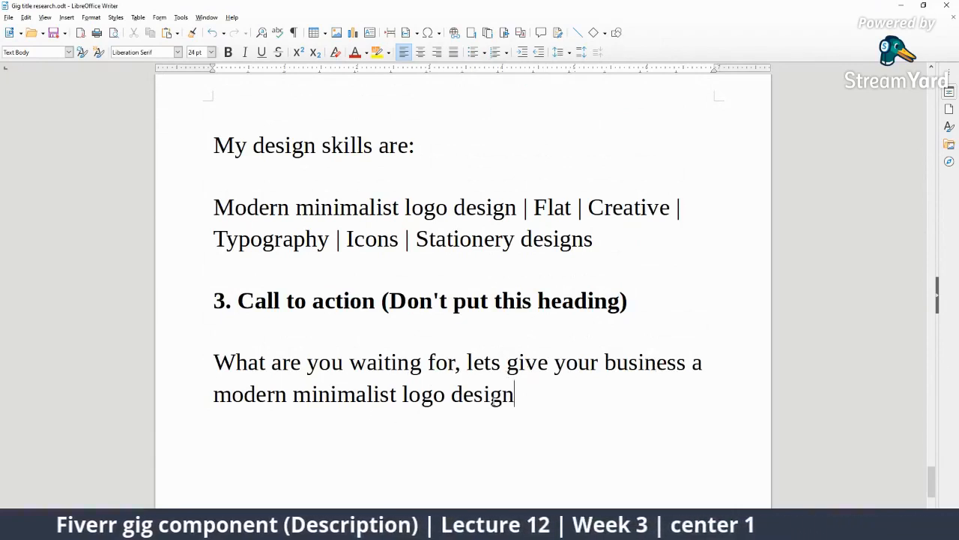
left_click_drag(545, 399, 255, 394)
left_click(595, 445)
left_click_drag(594, 444, 173, 80)
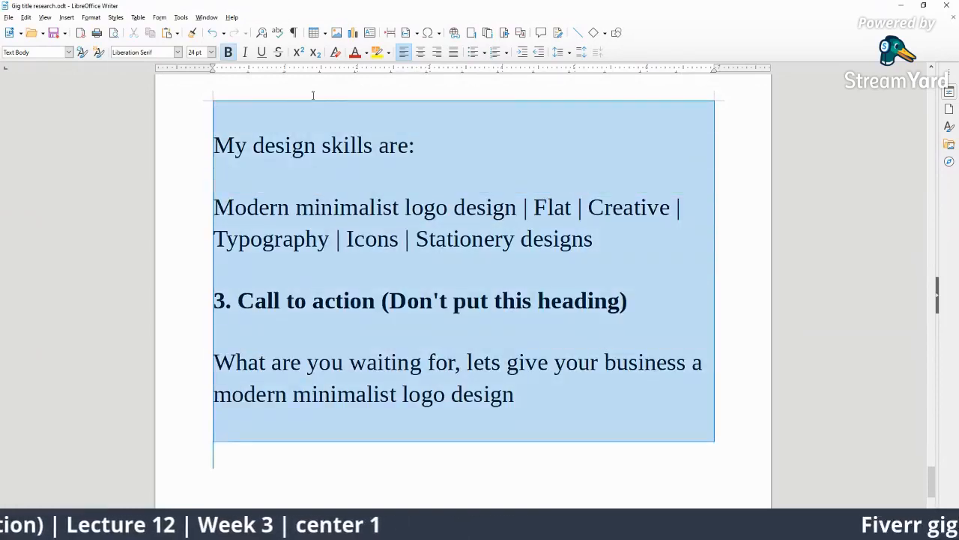
left_click_drag(246, 110, 264, 145)
scroll(366, 242, "up", 1)
left_click(495, 375)
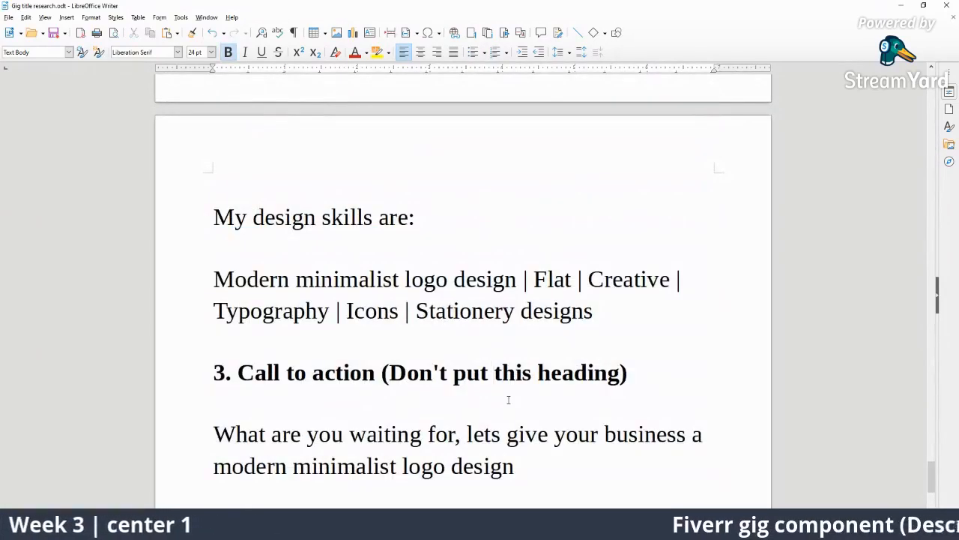
- Select the whole description from "As of today, every brand" through the end of the call-to-action sentence
left_click_drag(528, 466, 286, 415)
left_click_drag(250, 363, 233, 255)
scroll(321, 332, "up", 6)
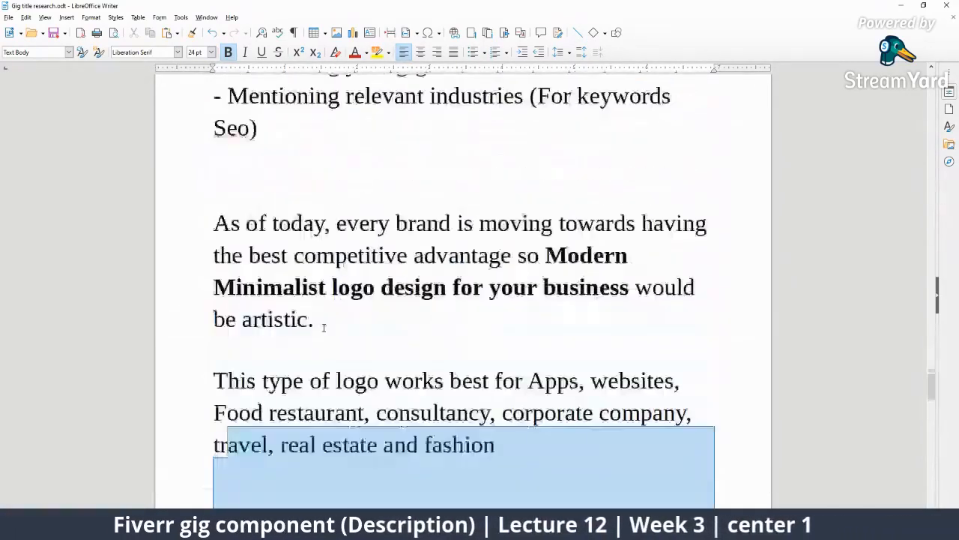
scroll(313, 337, "down", 3)
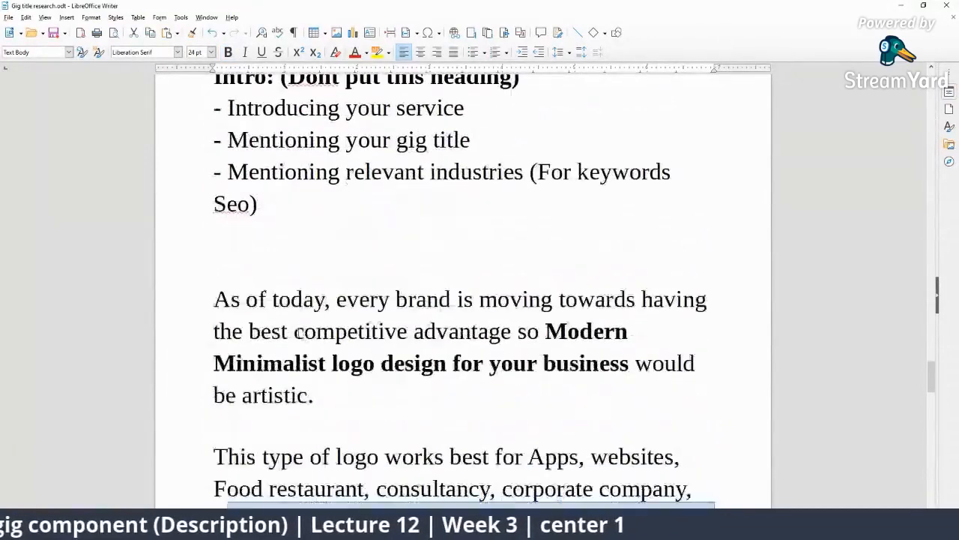
left_click_drag(214, 299, 583, 401)
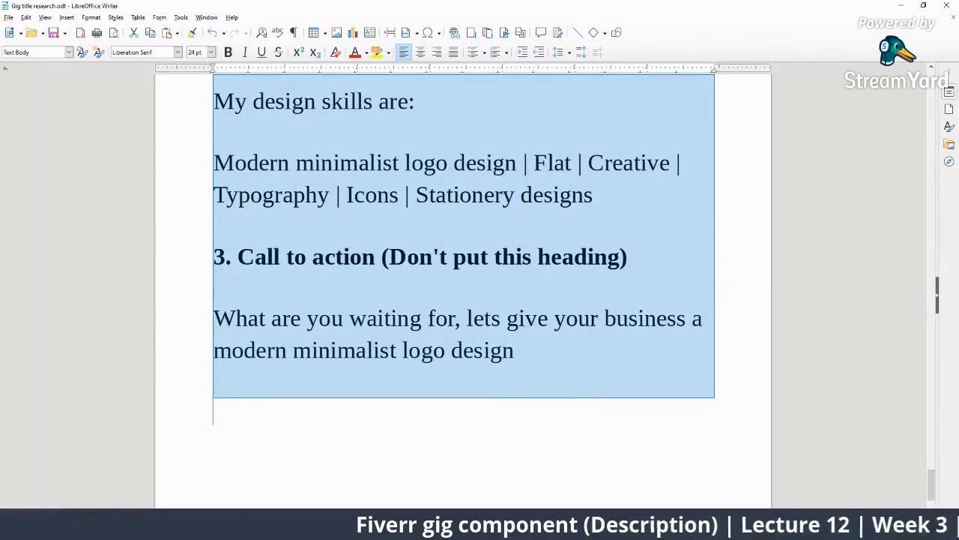
- Switch to the Fiverr search results for "modern minimalist logo" and return to the Writer document
left_click(698, 529)
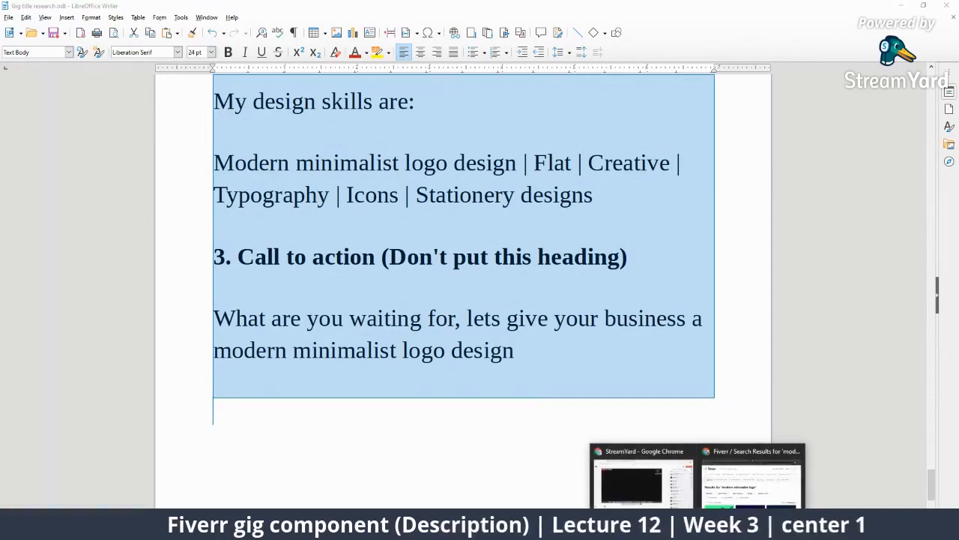
left_click(752, 479)
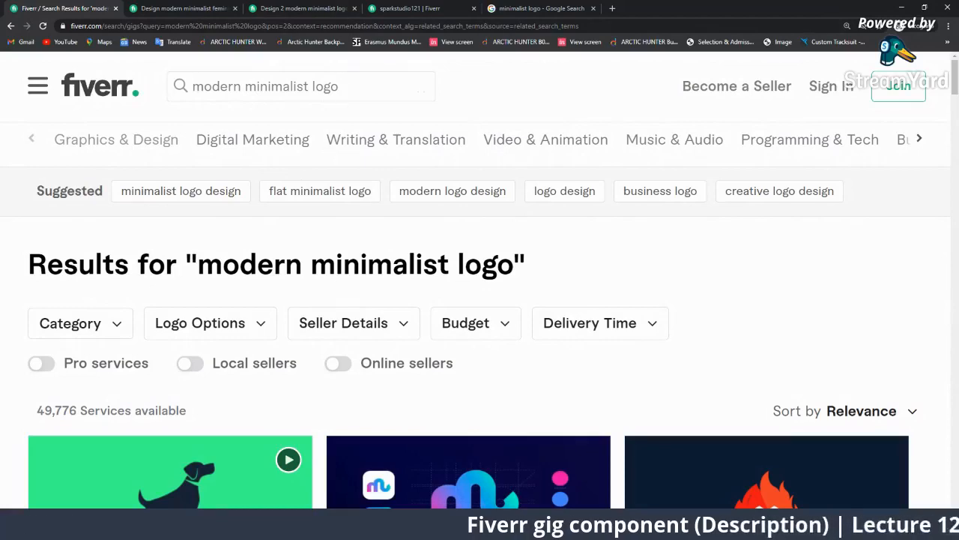
key("alt+Tab")
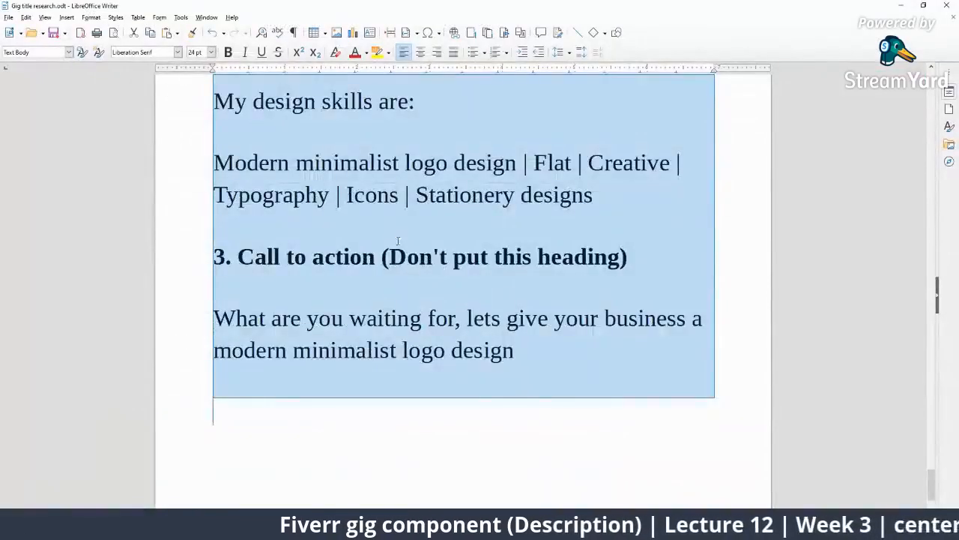
- Clear the selection and review the description's sections from the intro to the main body paragraphs
scroll(326, 201, "up", 10)
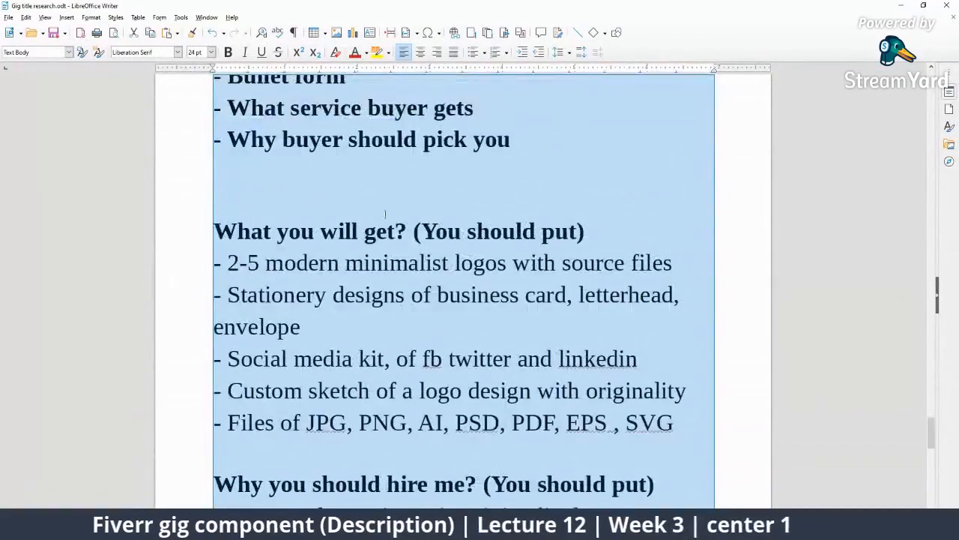
scroll(326, 201, "up", 4)
left_click(360, 315)
scroll(371, 308, "down", 3)
scroll(371, 302, "up", 4)
scroll(372, 302, "down", 3)
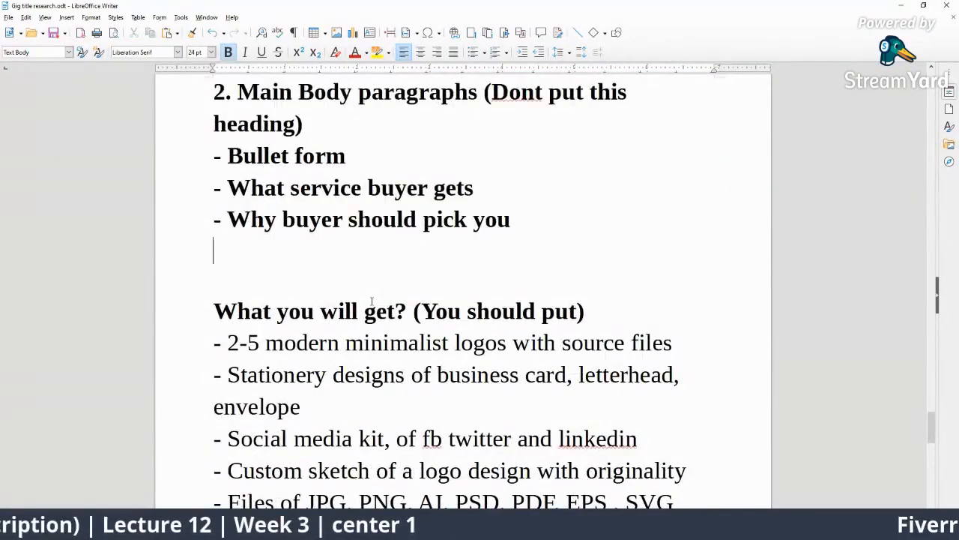
scroll(371, 301, "up", 15)
scroll(433, 357, "up", 1)
scroll(450, 375, "down", 14)
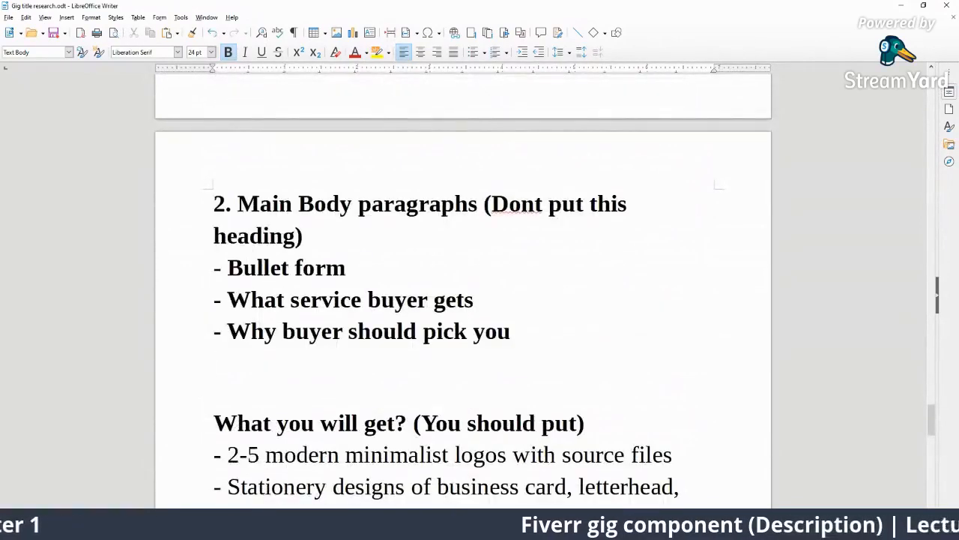
- Switch to StreamYard, show the viewer comment "Call me for next job" on the broadcast, and hide it again
mouse_move(750, 529)
left_click(635, 495)
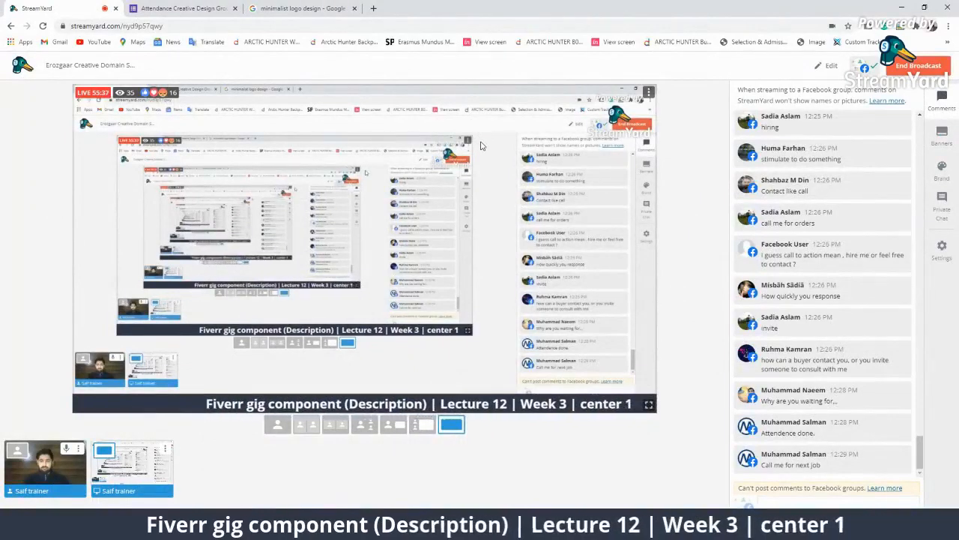
left_click(862, 460)
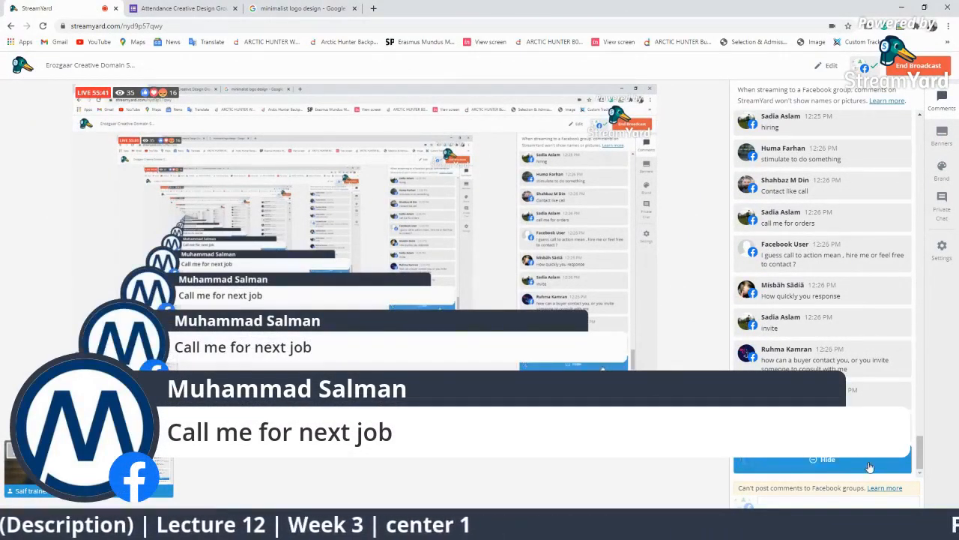
left_click(824, 461)
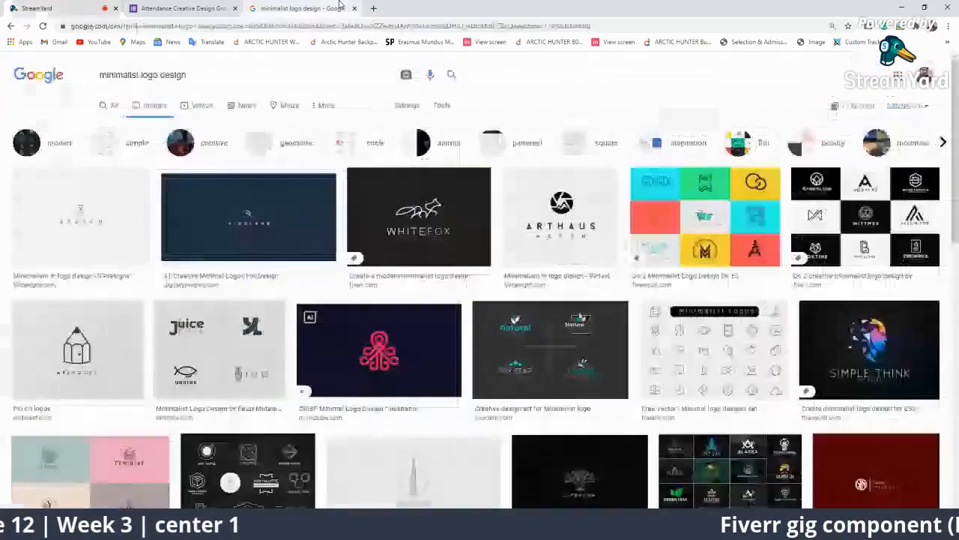
- Switch to the Google Images results for "minimalist logo design"
left_click(337, 8)
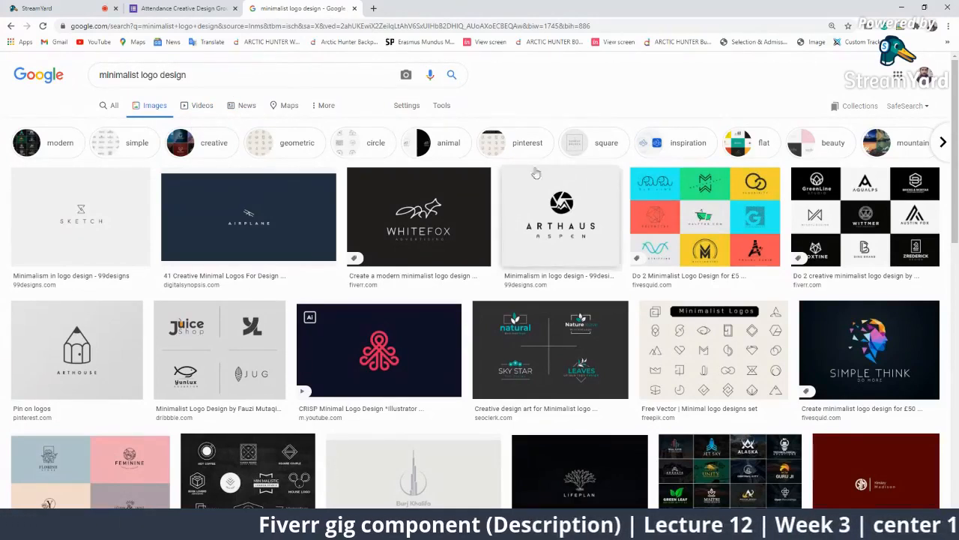
- Search Google for "keyword density checker" in a new browser tab
key("alt+Tab")
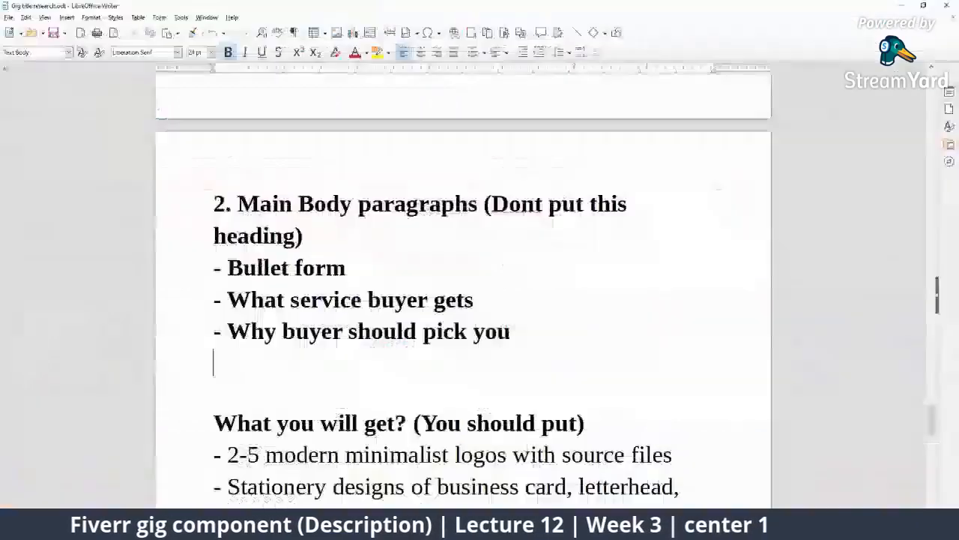
key("alt+Tab")
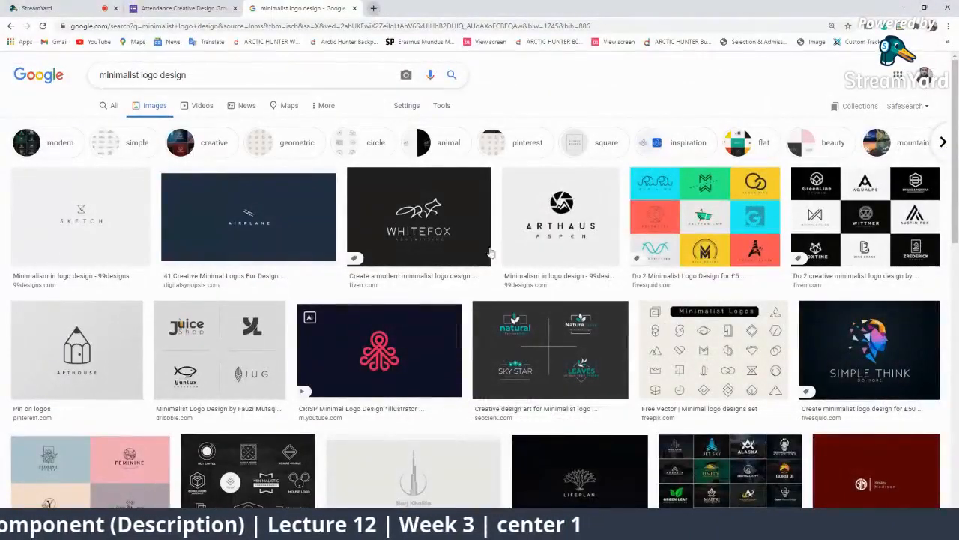
left_click(374, 8)
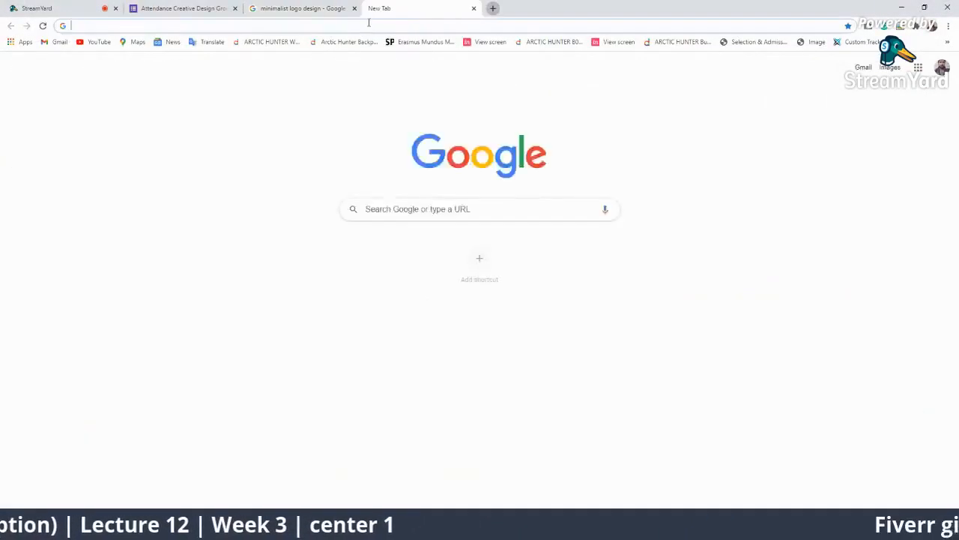
type("keyw")
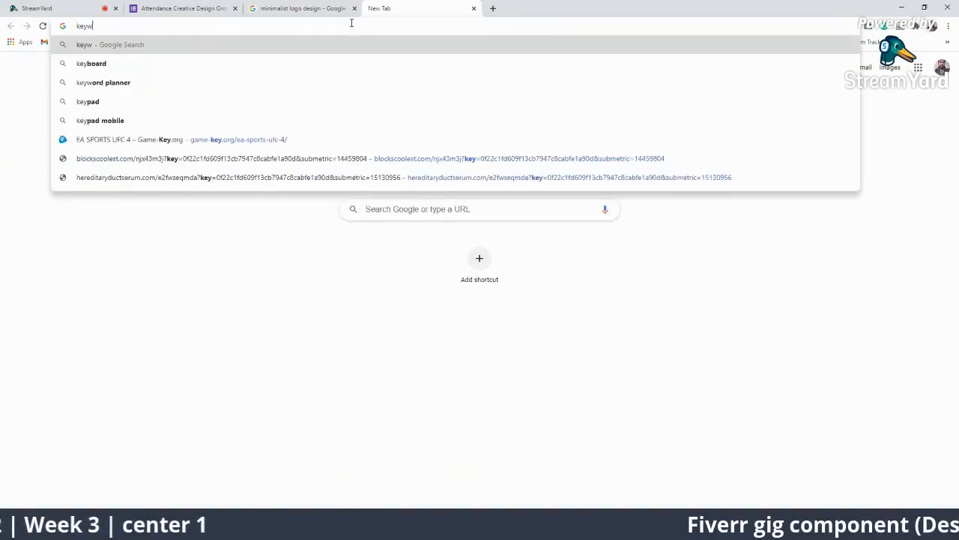
type("ord de")
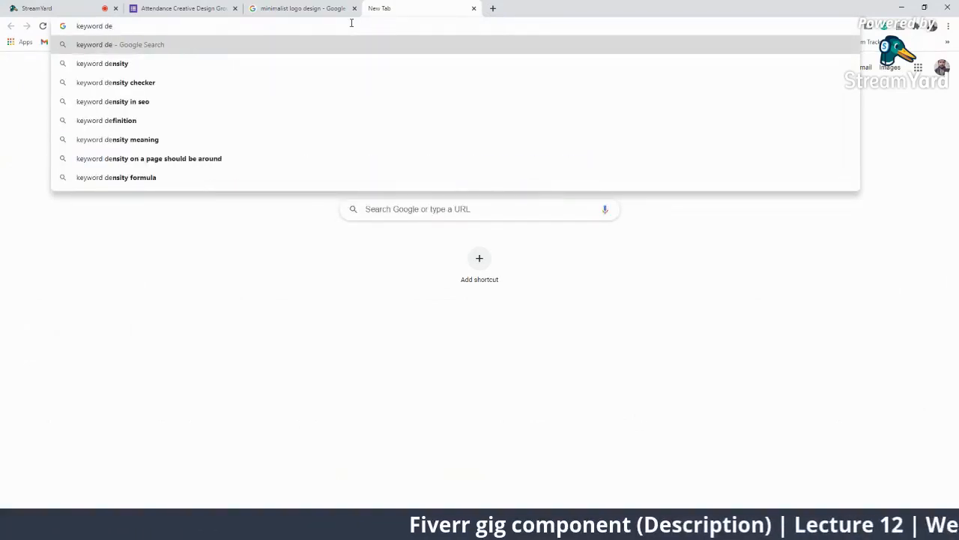
key("Down")
key("Down")
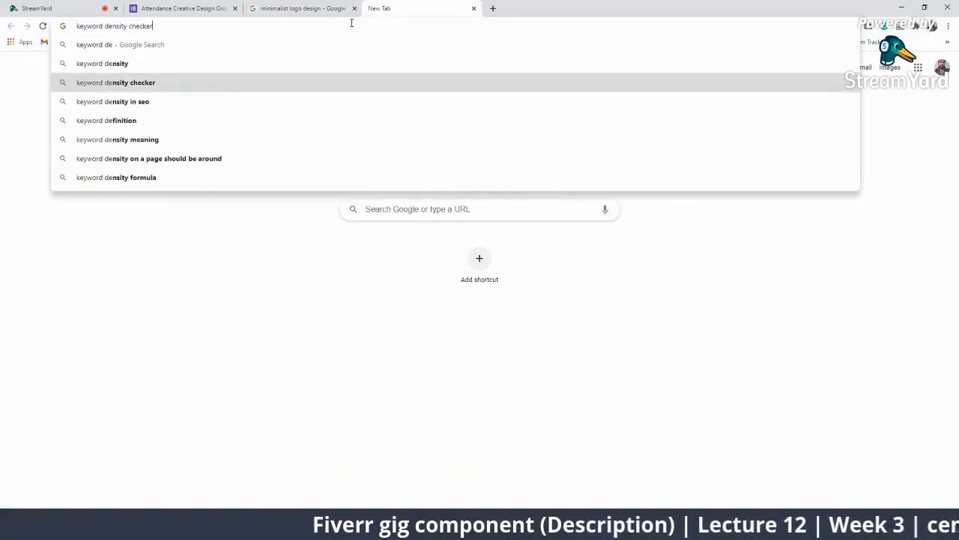
key("Return")
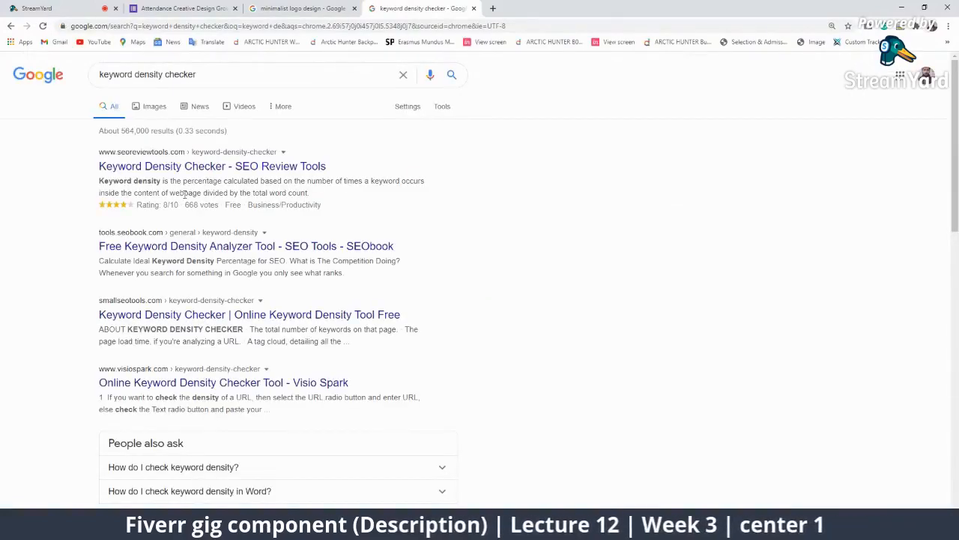
- Open the Keyword Density Checker from SEO Review Tools and decline its notification request
left_click(189, 167)
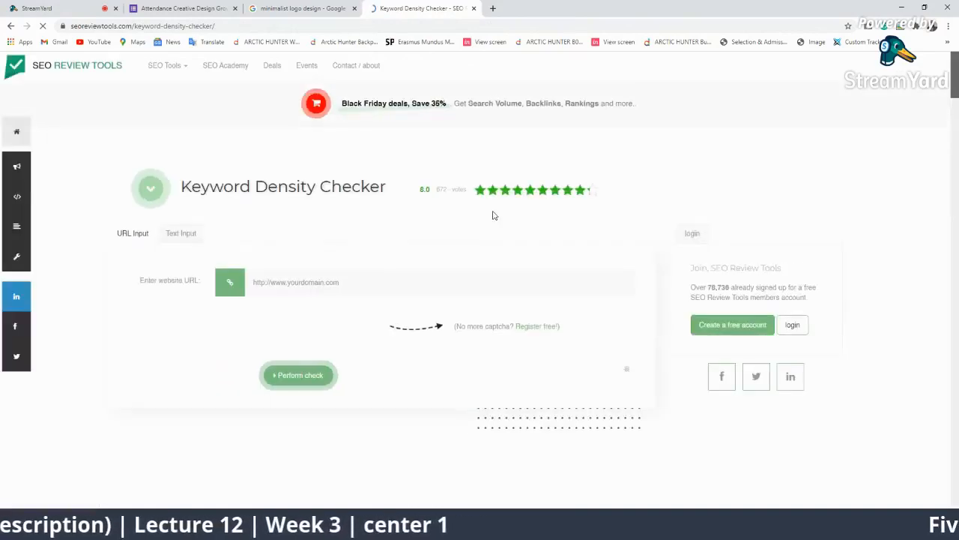
left_click(11, 26)
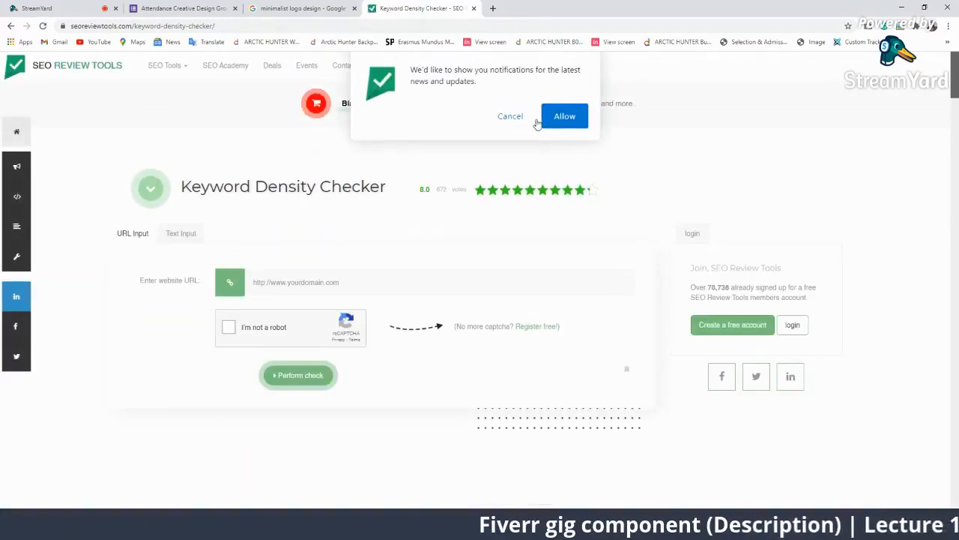
left_click(509, 119)
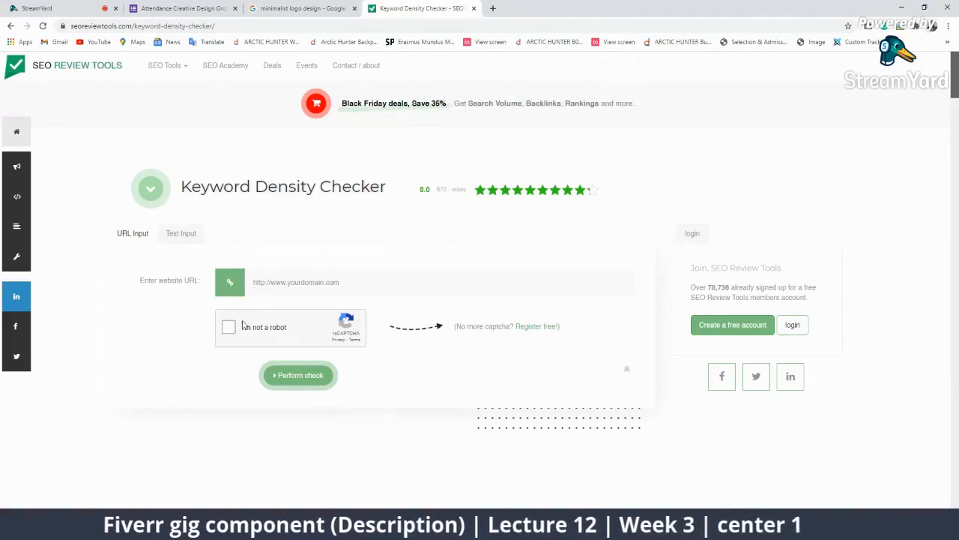
scroll(488, 311, "down", 10)
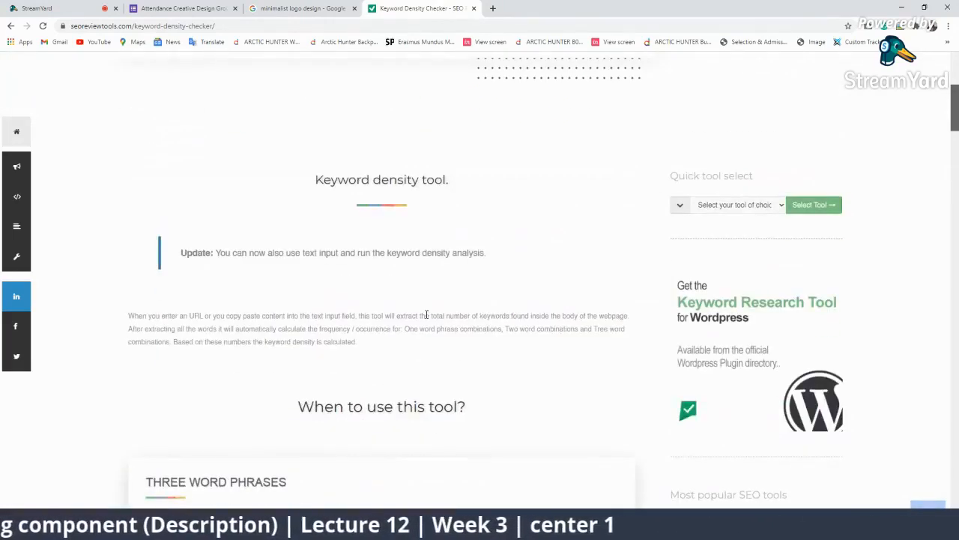
scroll(387, 317, "up", 3)
scroll(380, 319, "up", 5)
left_click(225, 278)
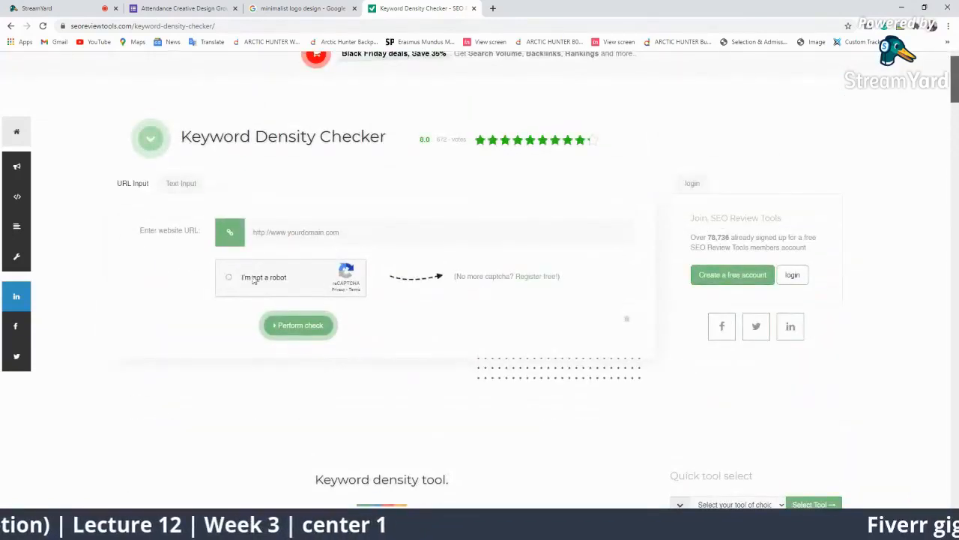
left_click(352, 232)
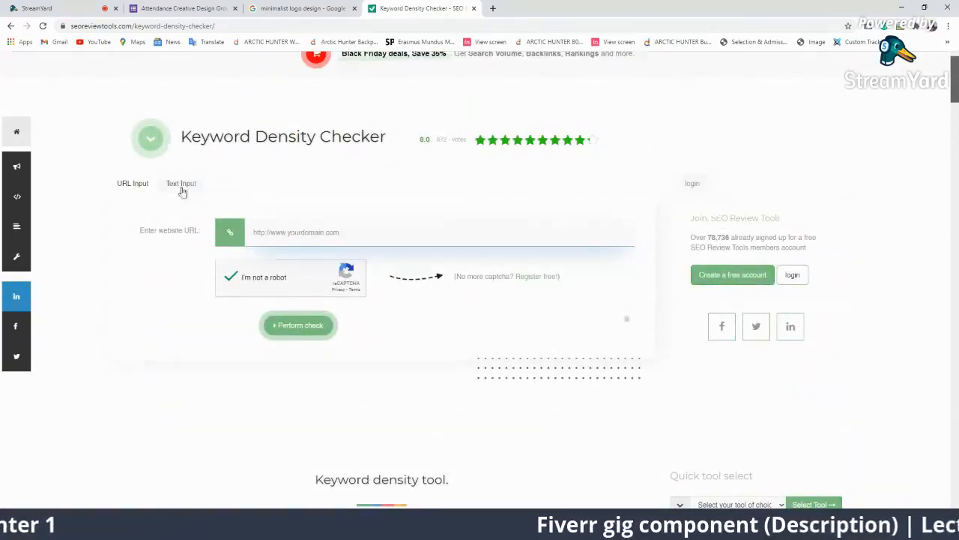
scroll(248, 329, "up", 1)
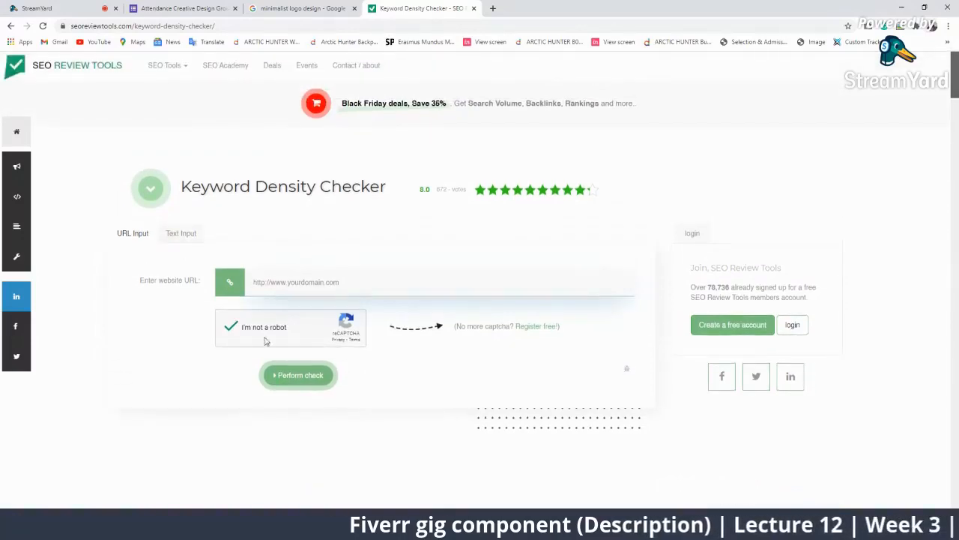
- Switch the checker to text input and paste the gig description into it
left_click(167, 238)
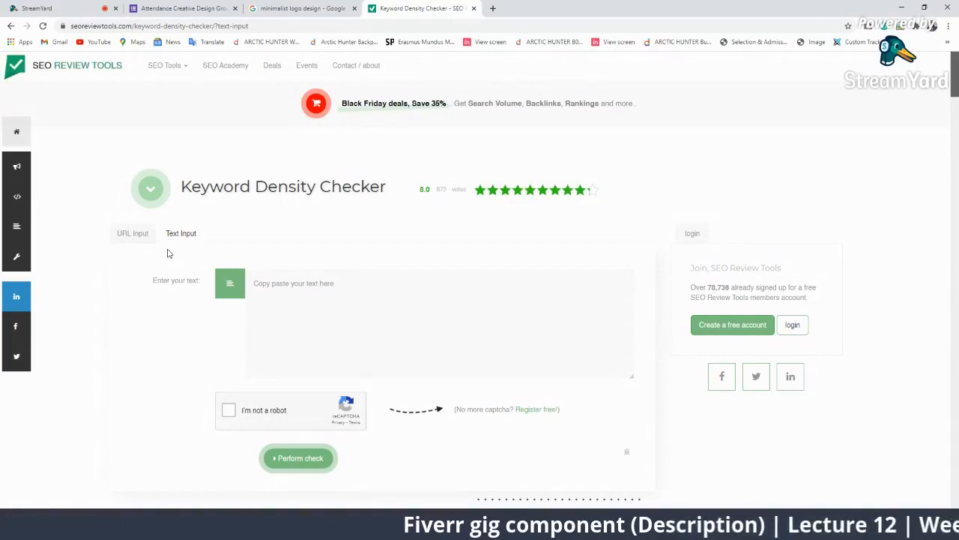
left_click(135, 234)
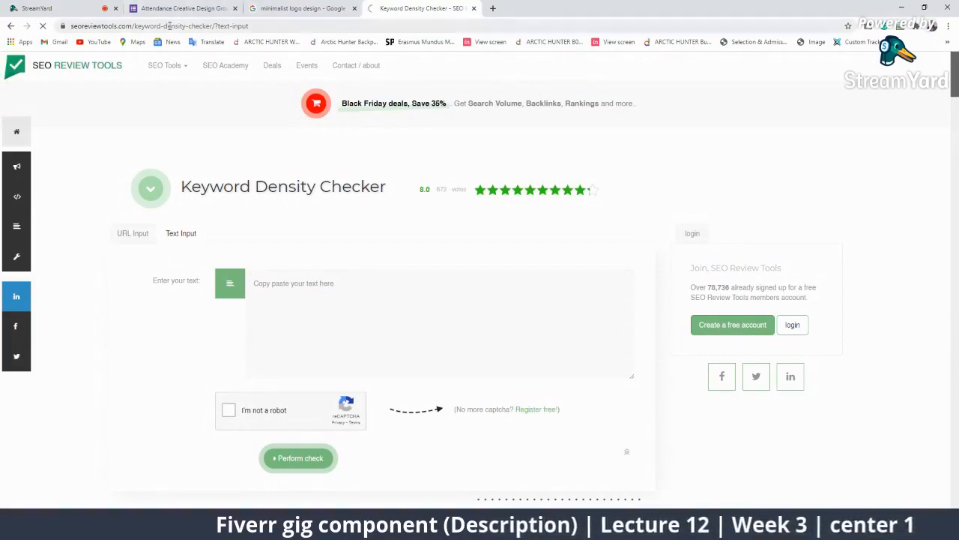
left_click(186, 234)
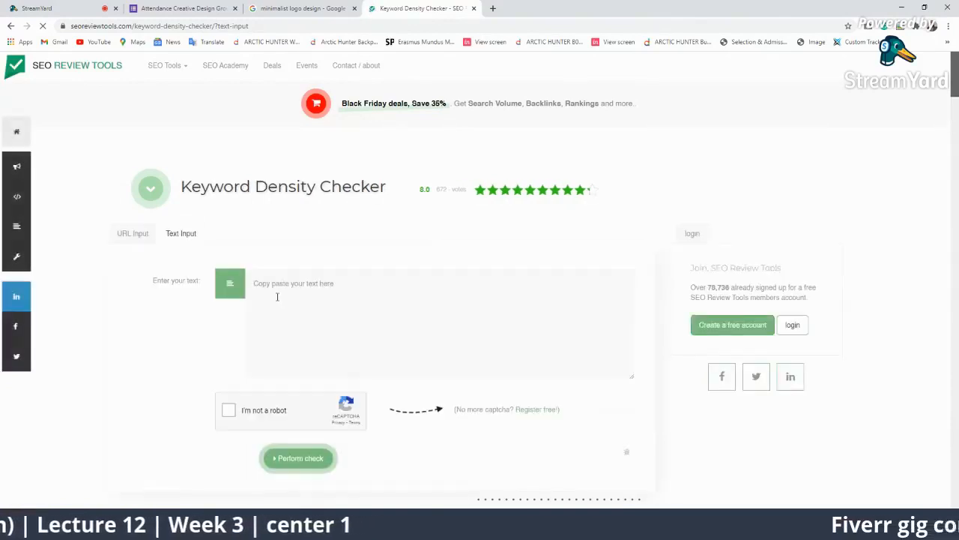
left_click(321, 304)
key("ctrl+v")
- Delete the main body heading and its guidance notes above "What you will get?" in the pasted description
scroll(368, 338, "down", 3)
scroll(368, 338, "up", 5)
left_click_drag(360, 349, 252, 321)
key("BackSpace")
key("BackSpace")
key("BackSpace")
key("BackSpace")
key("BackSpace")
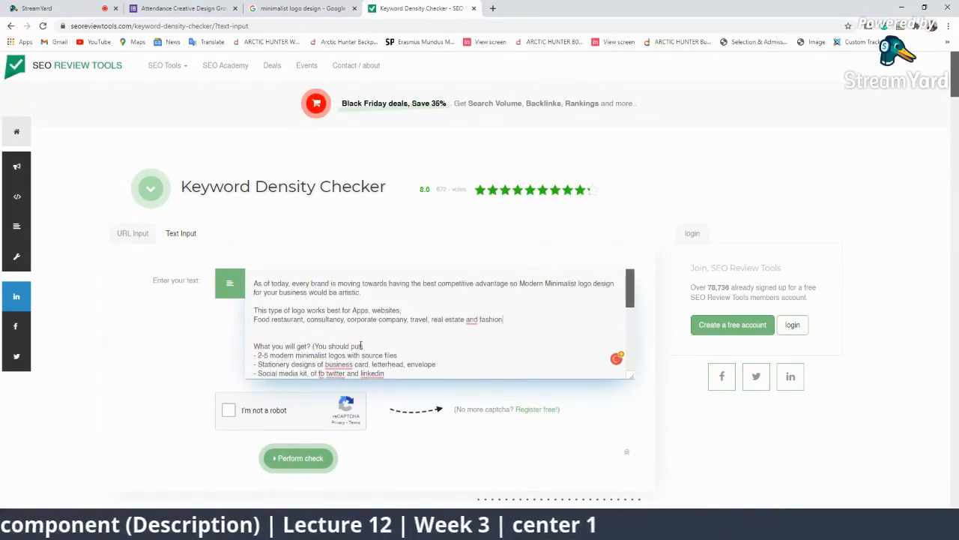
- Correct the flagged wording to "a business card", "real estate, and fashion", "Linkedin" and "Twitter"
right_click(330, 365)
left_click(352, 390)
right_click(472, 318)
left_click(480, 337)
scroll(363, 356, "down", 1)
right_click(377, 323)
left_click(375, 349)
right_click(334, 323)
left_click(352, 351)
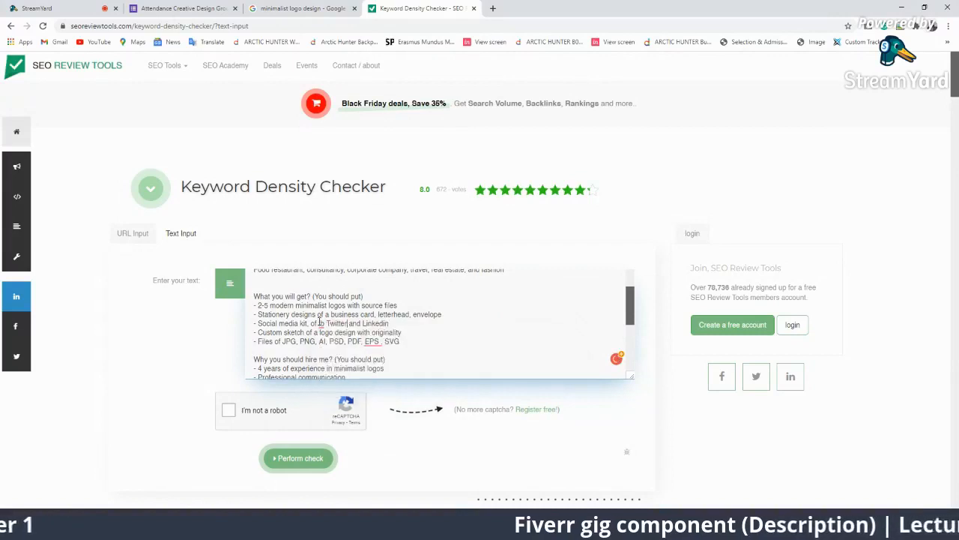
- Correct the remaining flagged wording, including "FB", the spacing after EPS, "let's", "a fresh idea" and "the buyer"
right_click(321, 323)
left_click(328, 337)
right_click(372, 343)
left_click(380, 358)
scroll(423, 328, "down", 3)
right_click(338, 347)
left_click(345, 365)
scroll(343, 336, "up", 1)
right_click(337, 322)
left_click(351, 339)
right_click(345, 307)
left_click(349, 331)
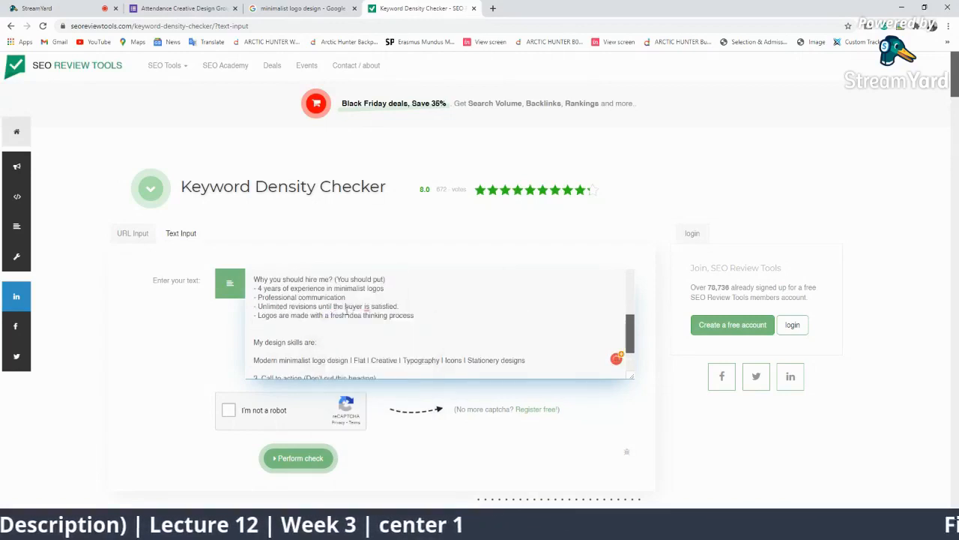
- Delete the "3. Call to action" heading line and its spare blank line, and end the closing sentence with a period
scroll(347, 311, "up", 5)
scroll(343, 327, "down", 10)
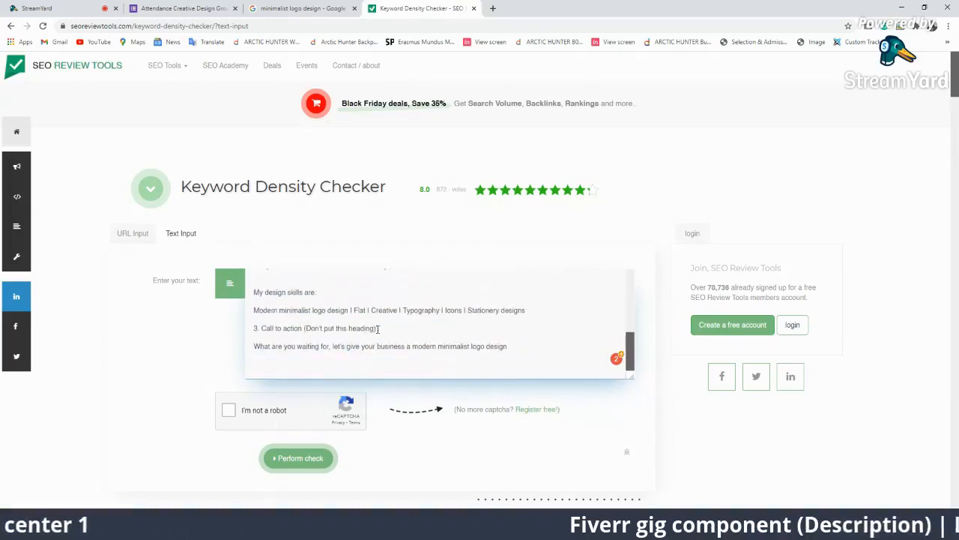
left_click_drag(378, 329, 255, 329)
key("BackSpace")
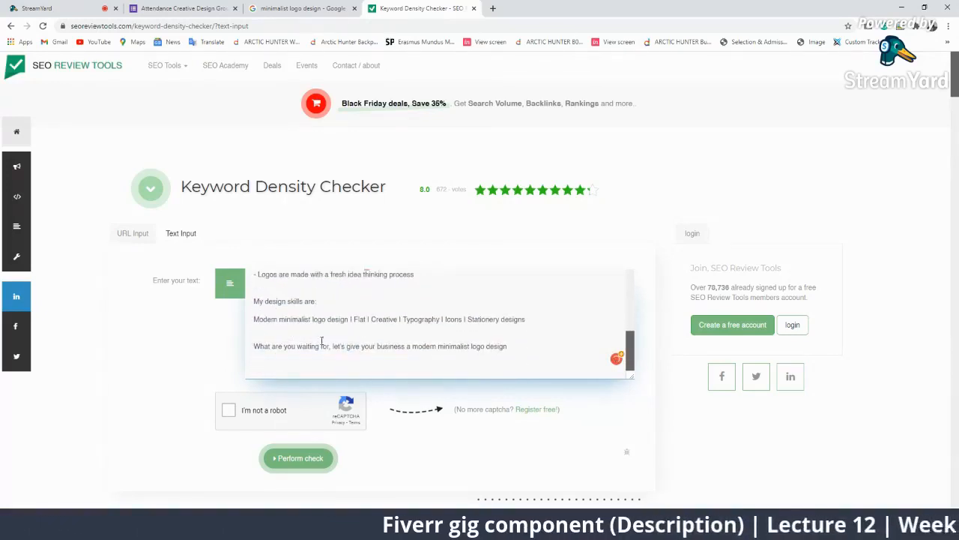
key("BackSpace")
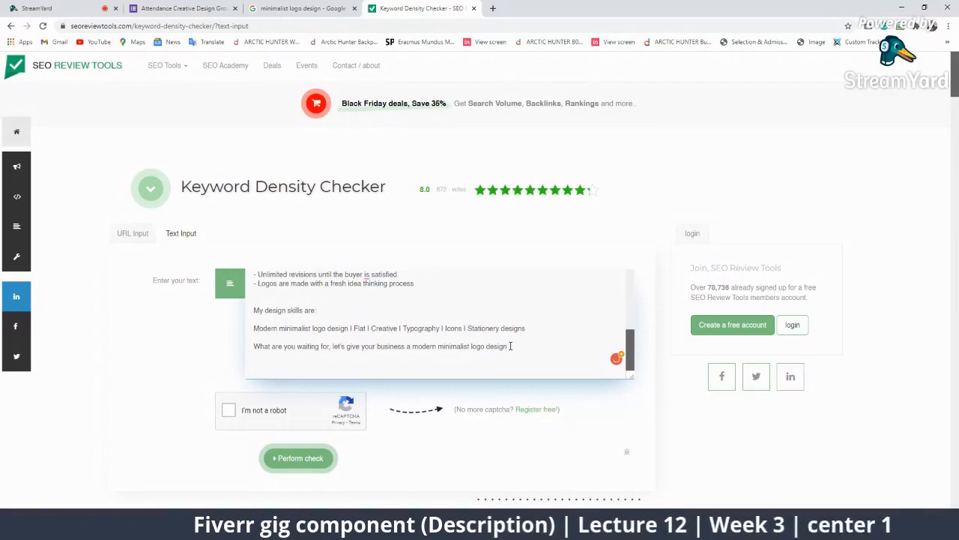
scroll(278, 336, "up", 10)
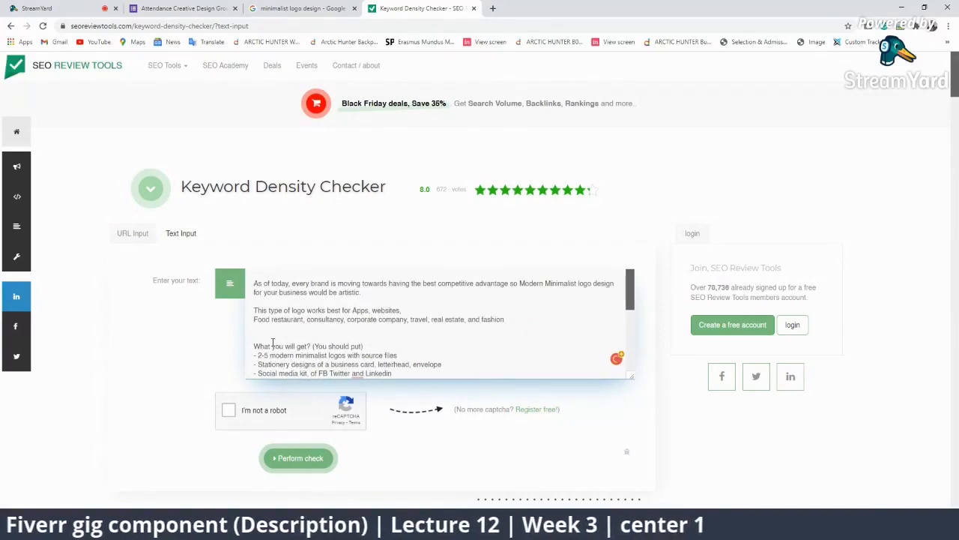
- Complete the "I'm not a robot" verification and run the keyword density check on the description
left_click(229, 410)
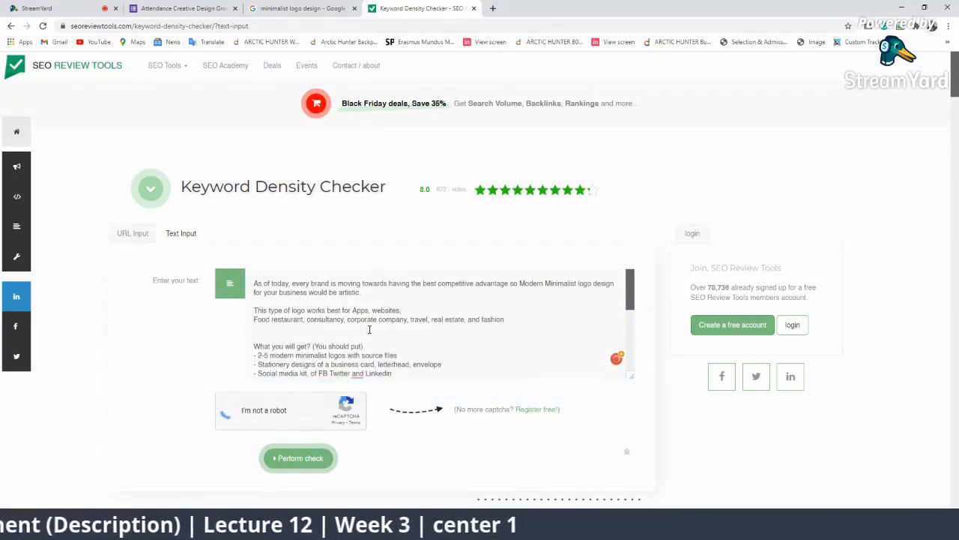
scroll(323, 371, "down", 10)
scroll(323, 378, "down", 3)
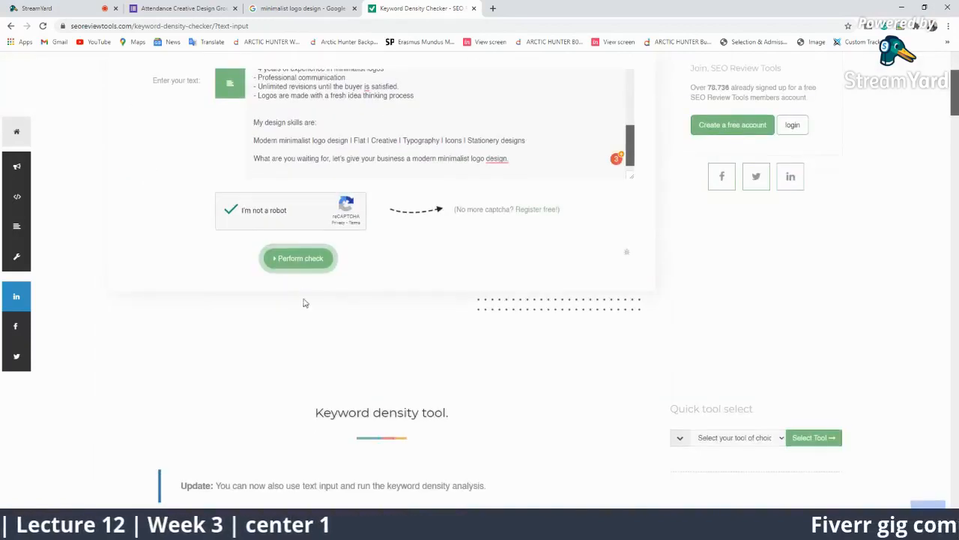
scroll(316, 283, "up", 1)
scroll(316, 283, "up", 1)
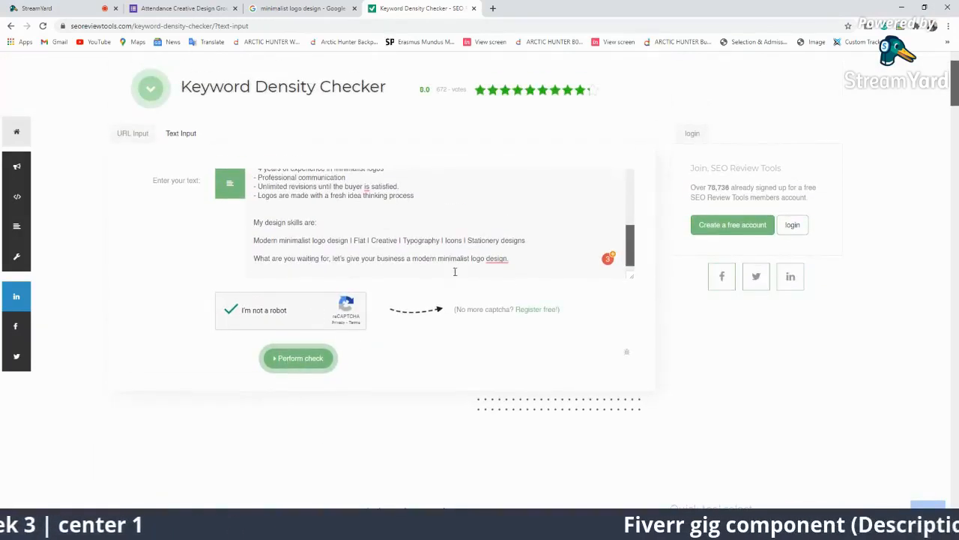
left_click(315, 357)
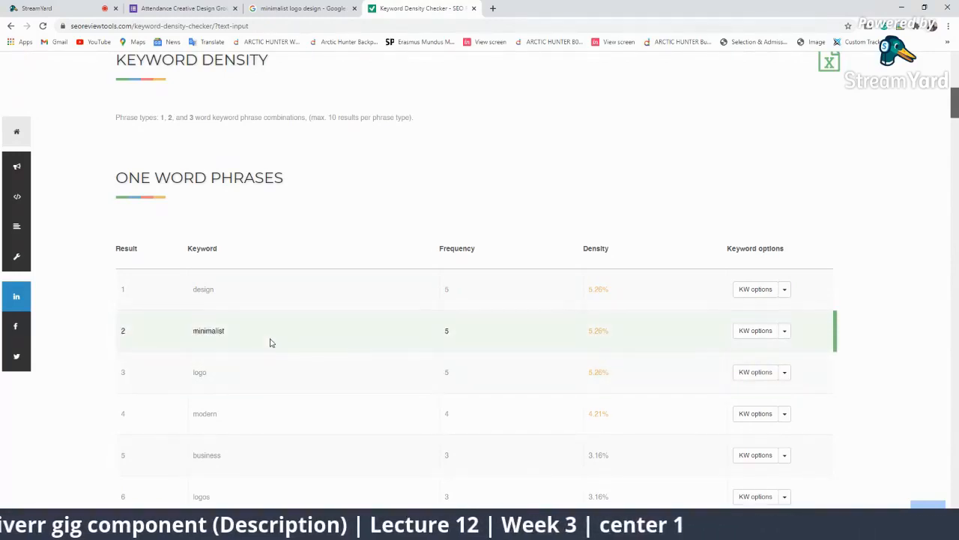
- Review the frequency and density of each one-word phrase and the high-density notice below the table
scroll(271, 343, "down", 2)
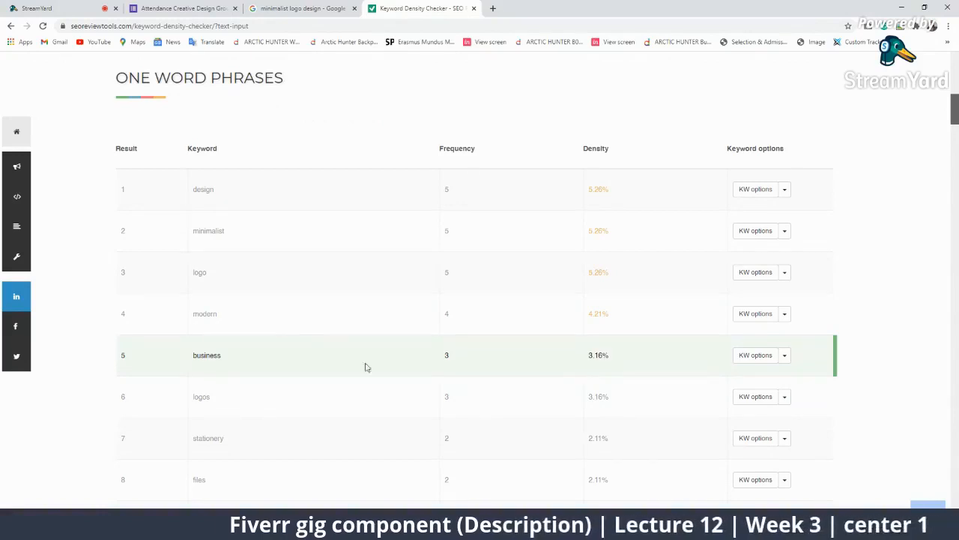
scroll(469, 386, "down", 2)
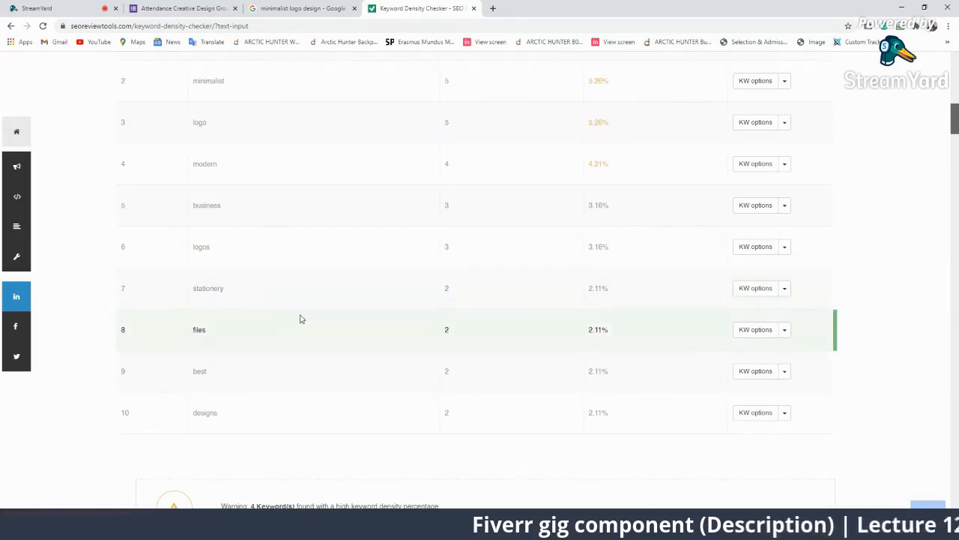
scroll(284, 326, "up", 1)
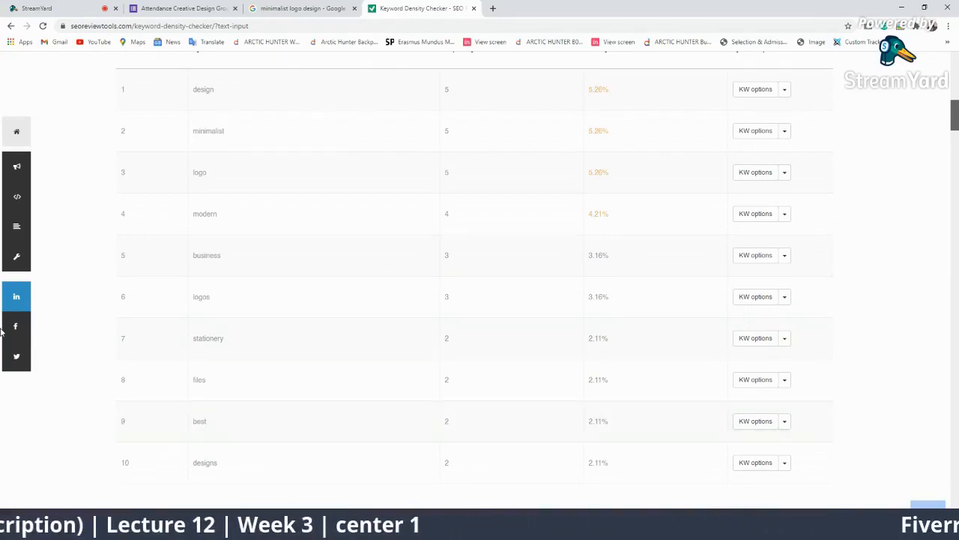
scroll(210, 300, "up", 4)
scroll(214, 305, "down", 3)
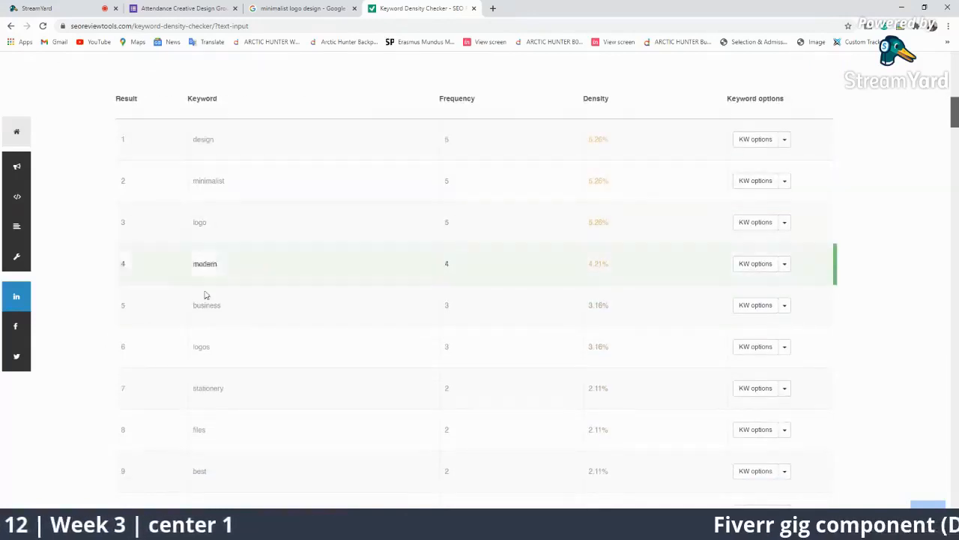
scroll(255, 367, "down", 2)
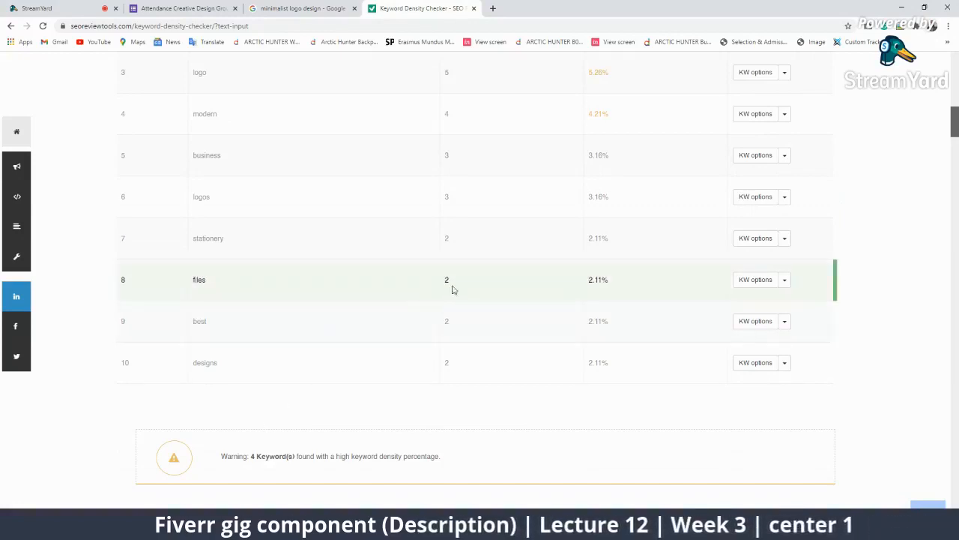
left_click_drag(452, 285, 327, 287)
double_click(446, 322)
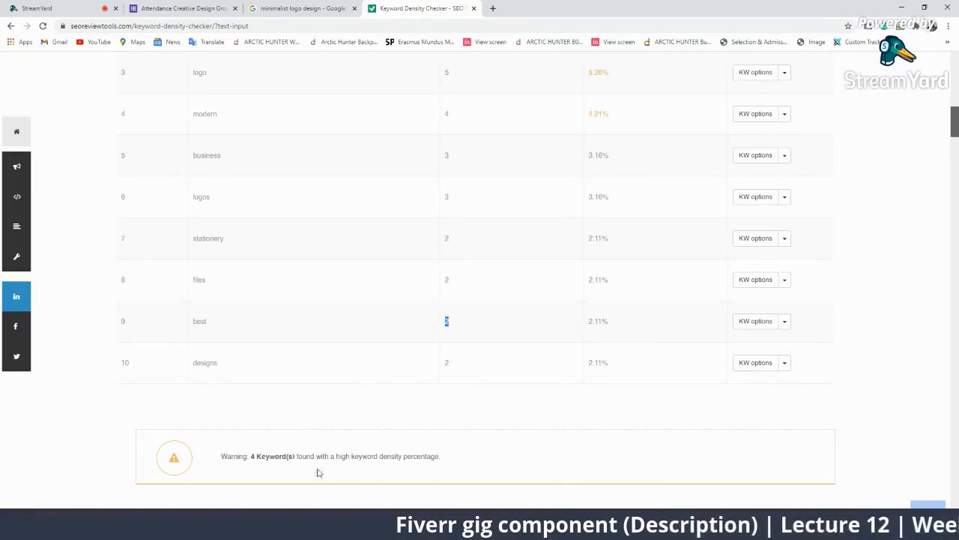
left_click_drag(249, 456, 455, 462)
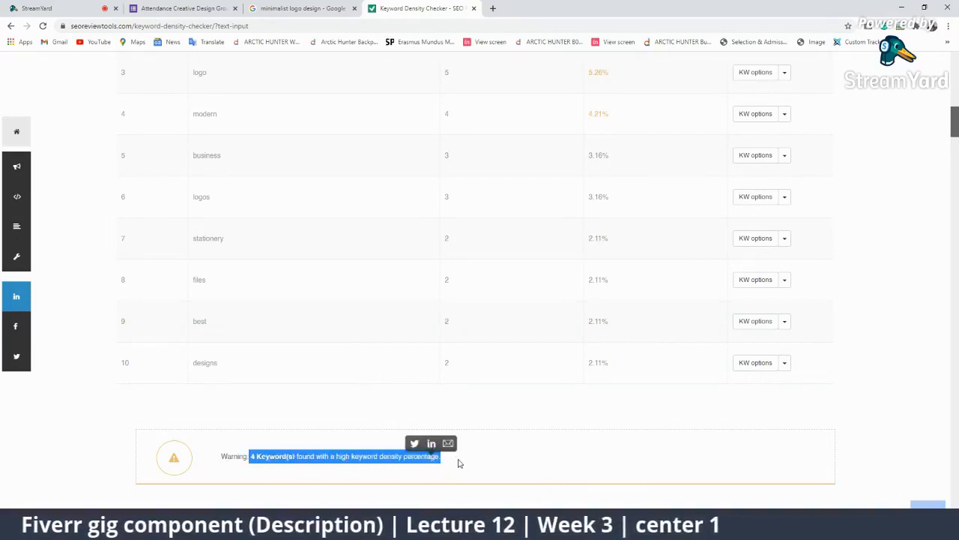
- Recheck the most frequent one-word keywords against the high-density warning under their table
scroll(548, 432, "up", 5)
scroll(605, 410, "down", 1)
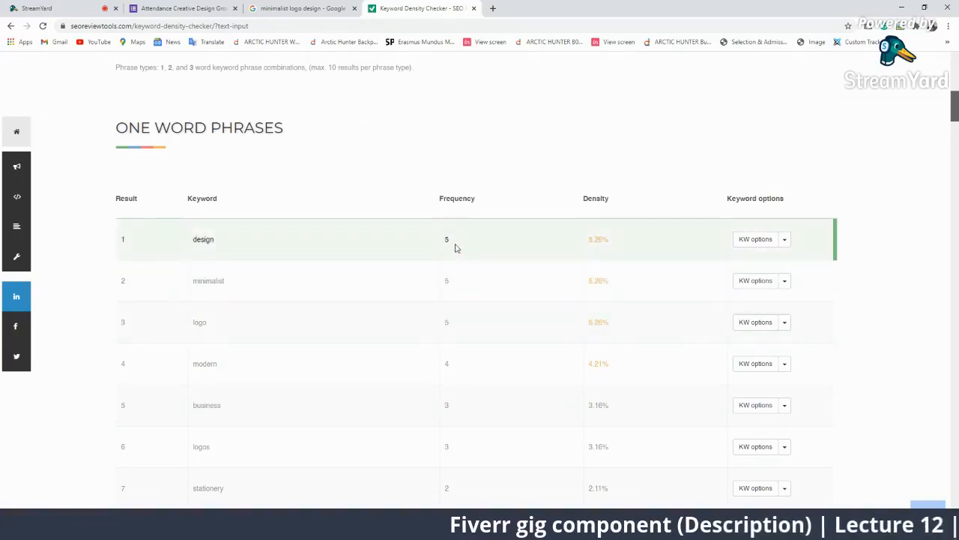
scroll(615, 404, "down", 6)
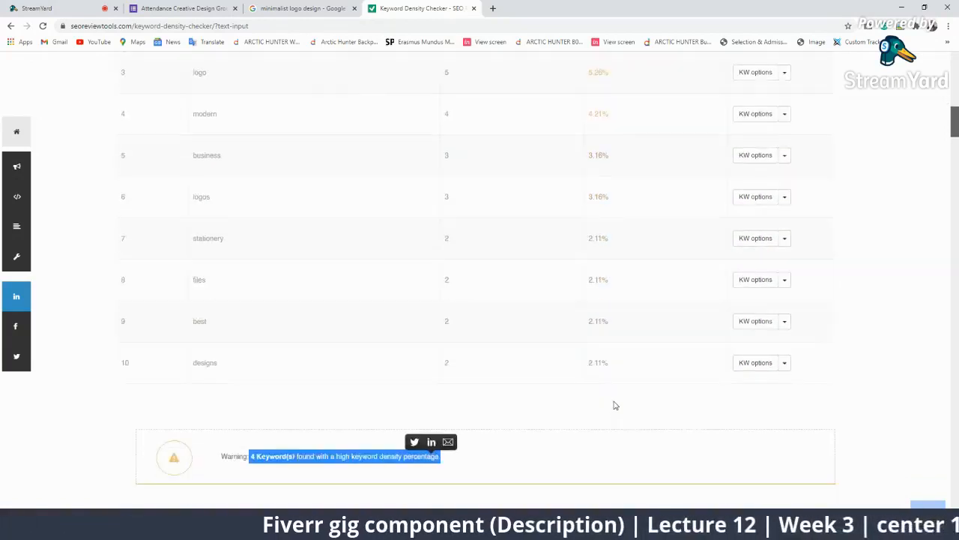
- Examine the two-word phrases table, comparing the frequency of "modern minimalist", "logo design" and "minimalist logo"
scroll(514, 378, "down", 2)
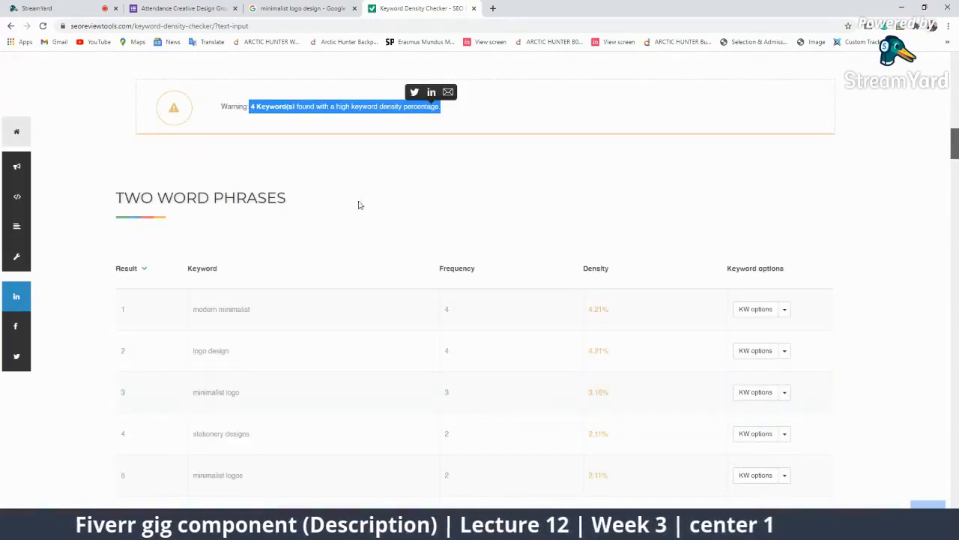
scroll(435, 272, "down", 1)
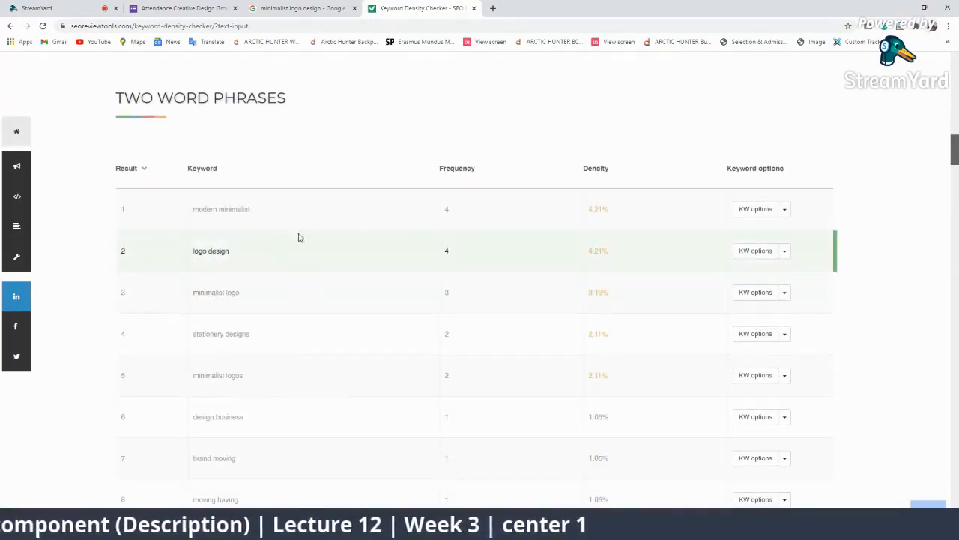
scroll(219, 276, "up", 1)
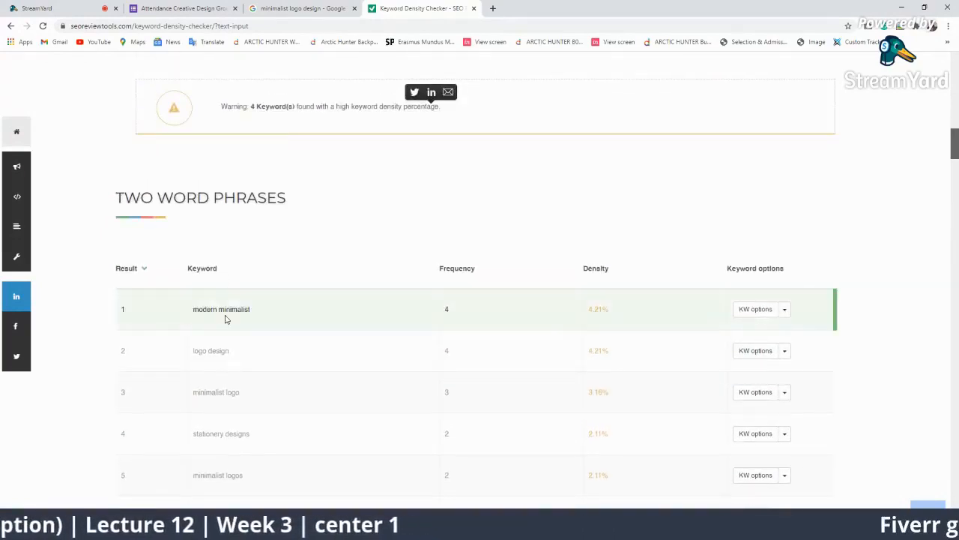
scroll(285, 315, "down", 1)
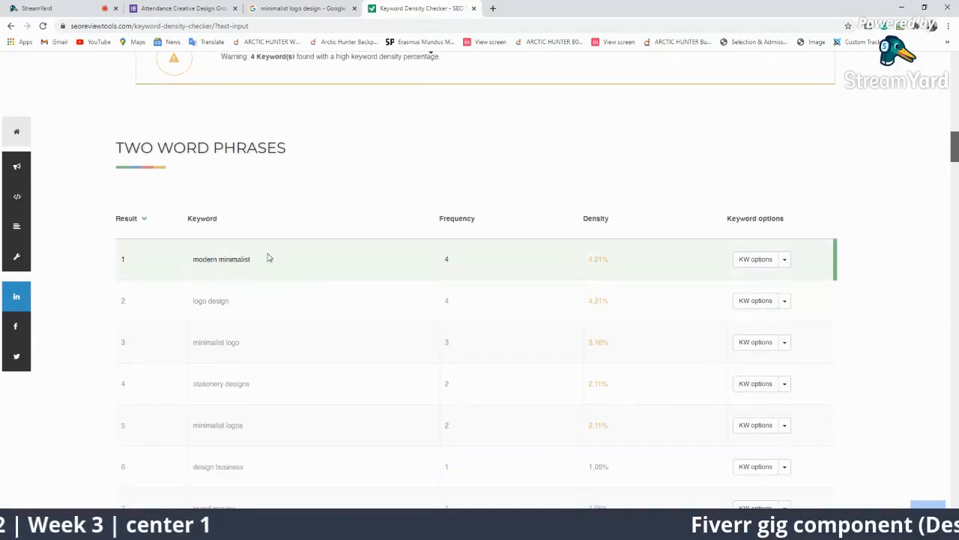
left_click_drag(194, 258, 280, 262)
left_click_drag(452, 263, 445, 261)
scroll(360, 247, "down", 3)
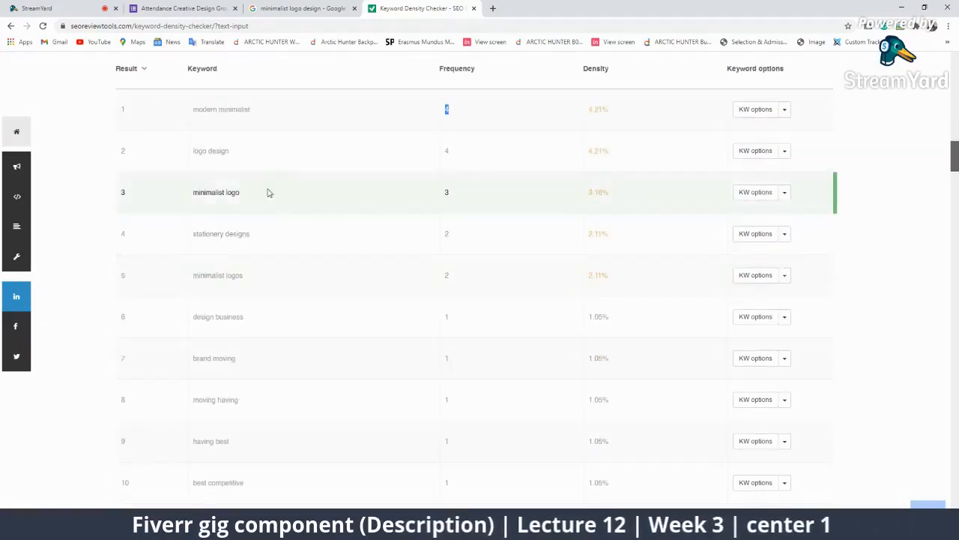
left_click_drag(250, 158, 194, 153)
left_click_drag(449, 156, 424, 162)
left_click_drag(364, 189, 186, 204)
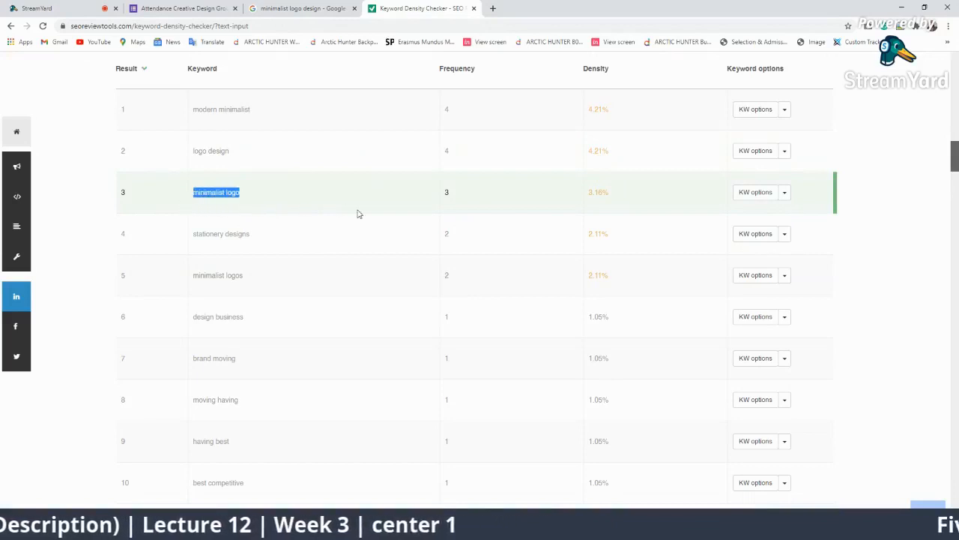
left_click_drag(472, 196, 431, 195)
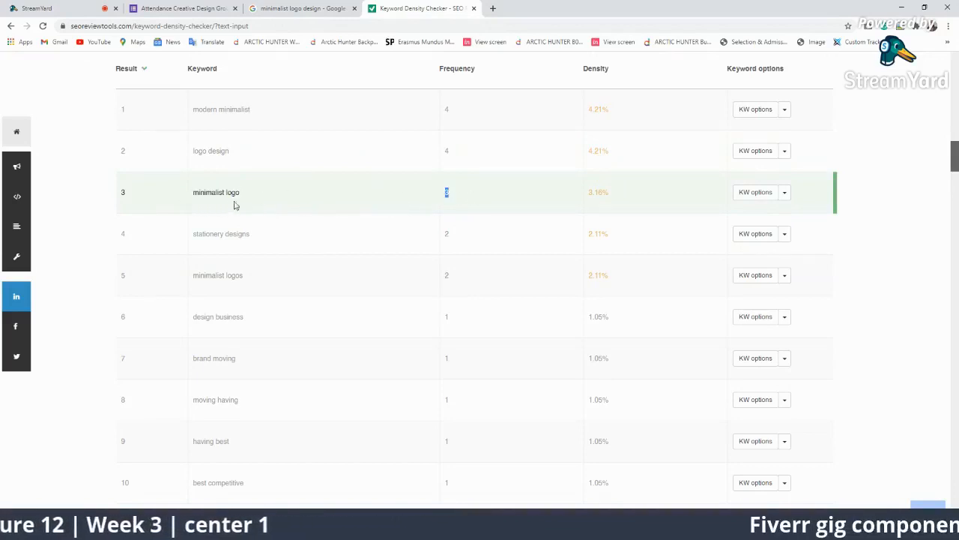
left_click_drag(247, 194, 180, 197)
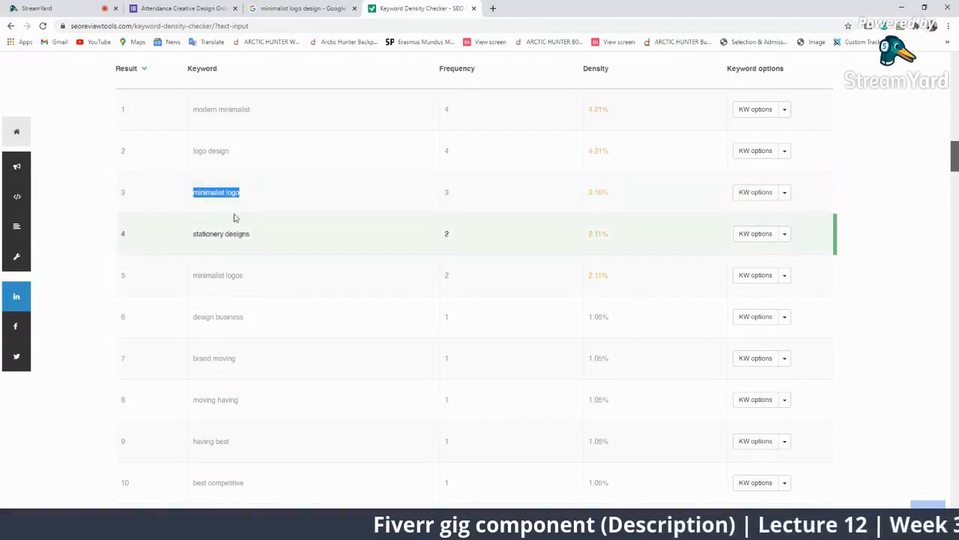
- Compare the entries "stationery designs", "minimalist logos" and "design business" with the singular "minimalist logo" in the two-word table
left_click_drag(255, 234, 181, 238)
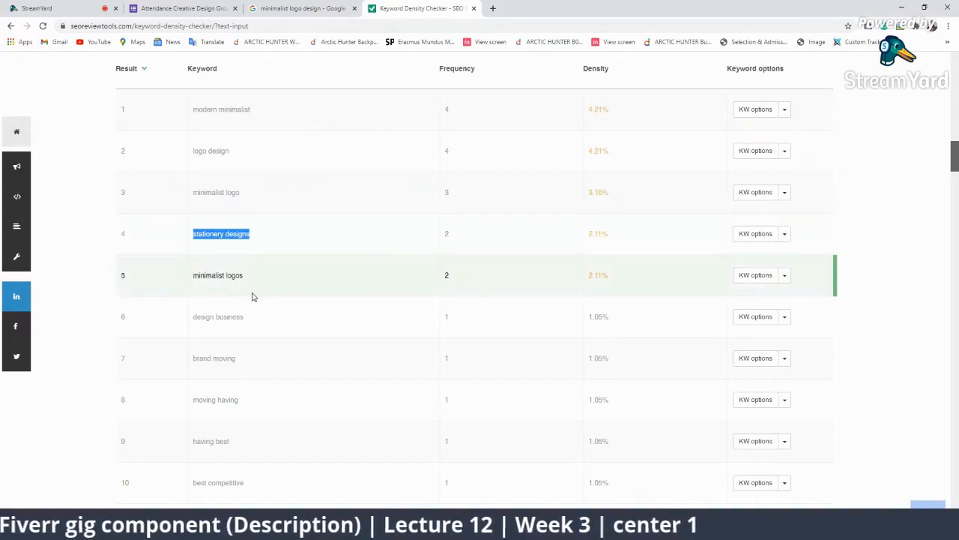
left_click_drag(250, 279, 188, 279)
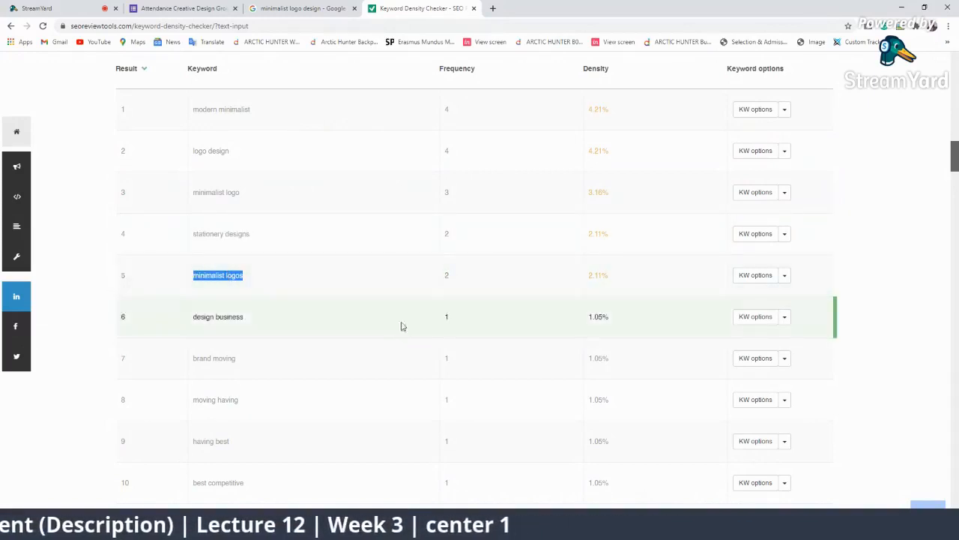
left_click(244, 277)
double_click(244, 277)
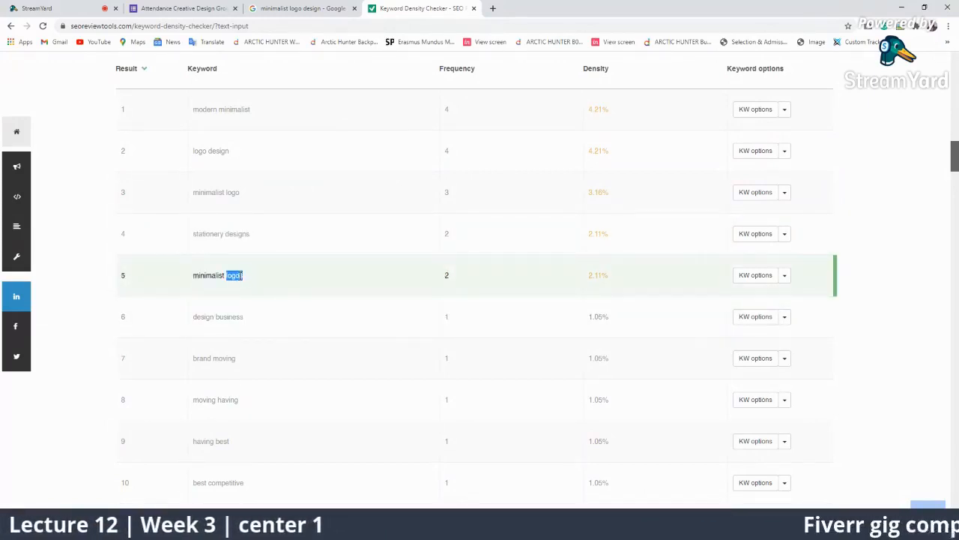
left_click(243, 277)
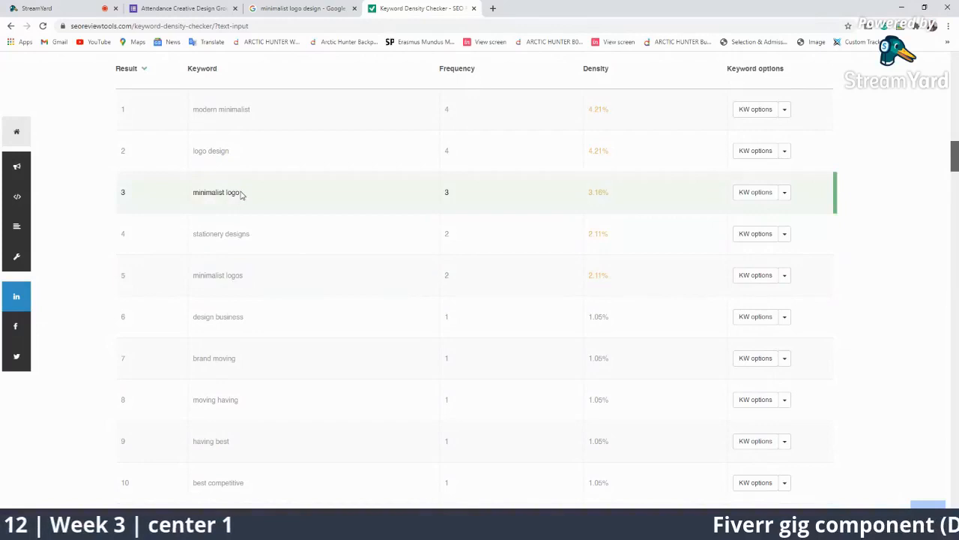
left_click_drag(241, 196, 190, 197)
left_click_drag(247, 282, 189, 276)
left_click(249, 282)
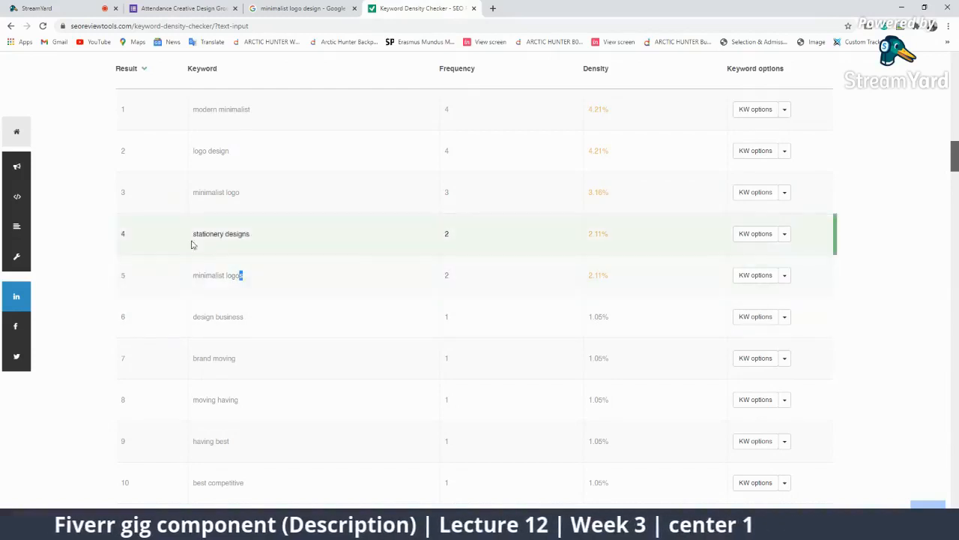
left_click(277, 324)
left_click_drag(277, 324, 167, 315)
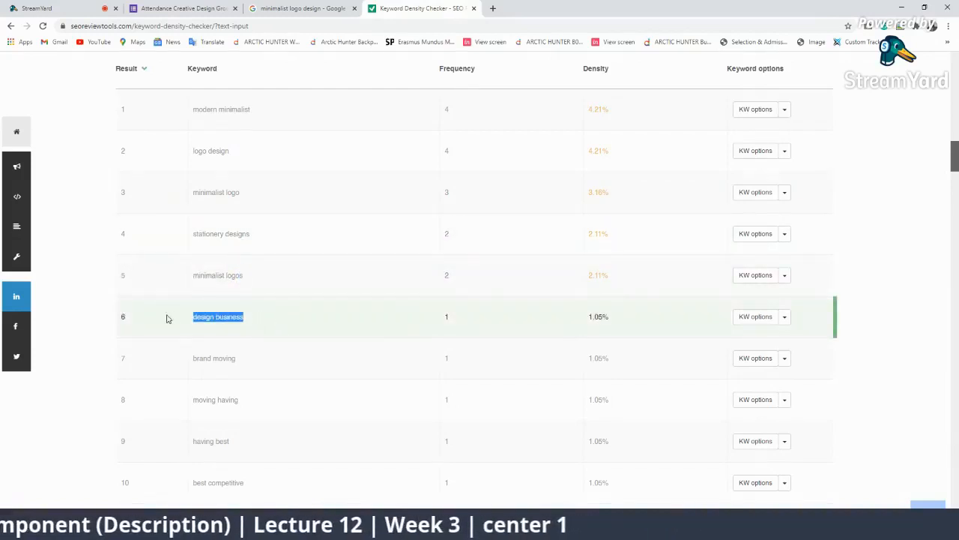
- Read the lowest-ranked two-word phrases, including how "best" is paired in "having best" and "best competitive"
scroll(252, 362, "down", 2)
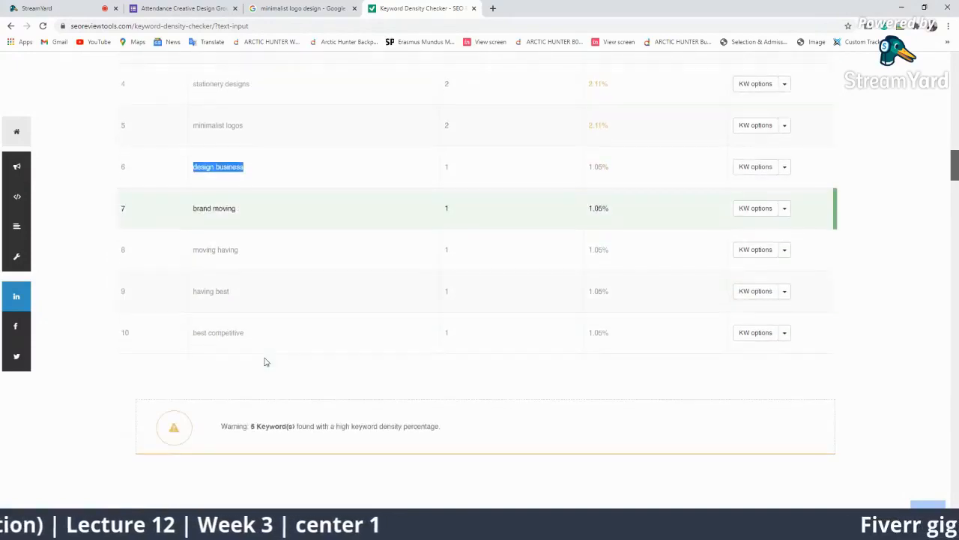
left_click_drag(242, 290, 192, 291)
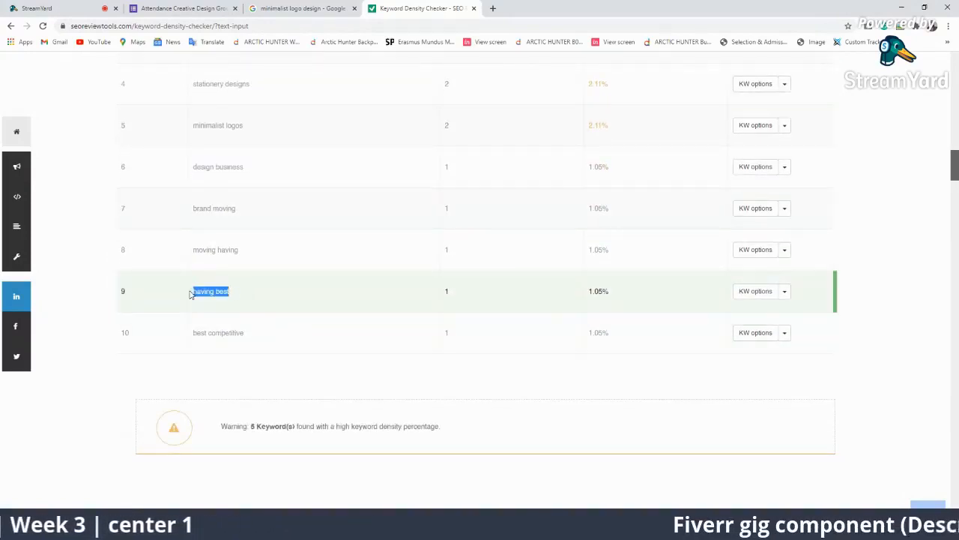
left_click_drag(258, 333, 177, 330)
left_click(242, 290)
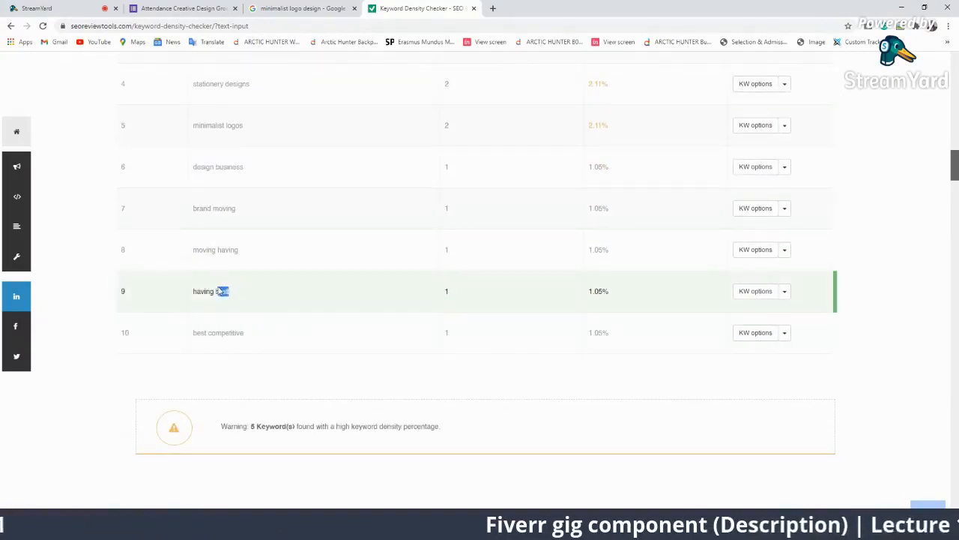
left_click(210, 332)
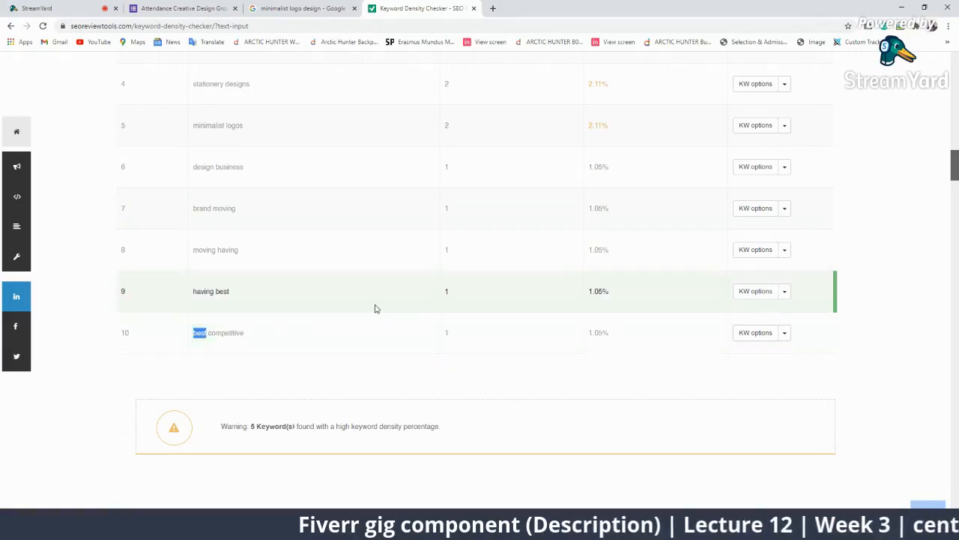
- Look through the rest of the density report, including the three-word phrases, and return to the two-word phrases table
scroll(375, 333, "up", 9)
scroll(379, 338, "up", 6)
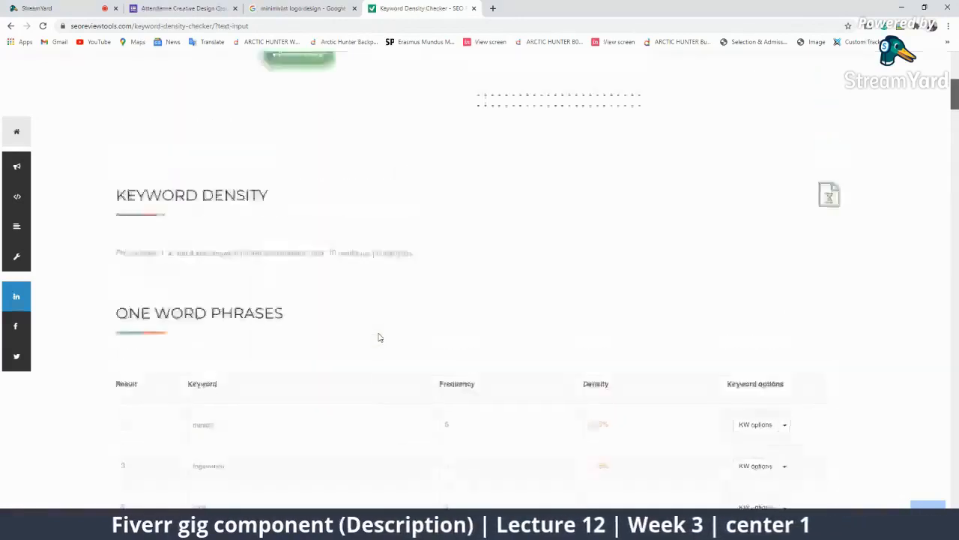
scroll(379, 337, "down", 10)
scroll(378, 337, "down", 15)
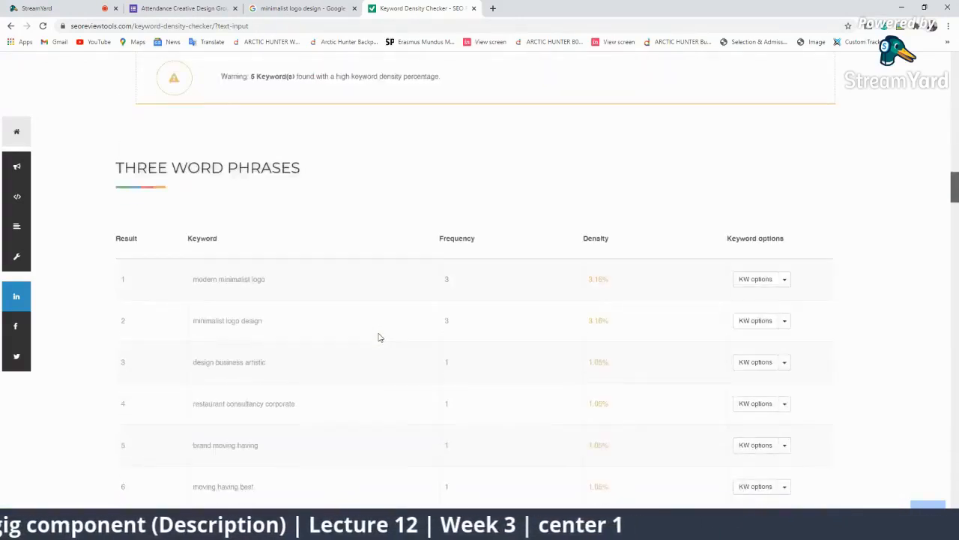
scroll(379, 337, "down", 15)
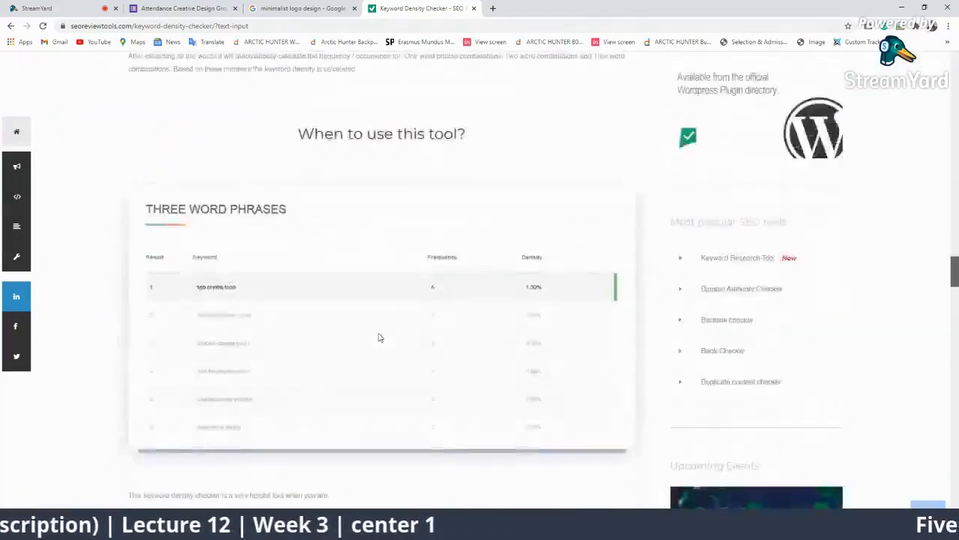
scroll(378, 332, "down", 4)
scroll(379, 345, "up", 20)
scroll(747, 356, "up", 15)
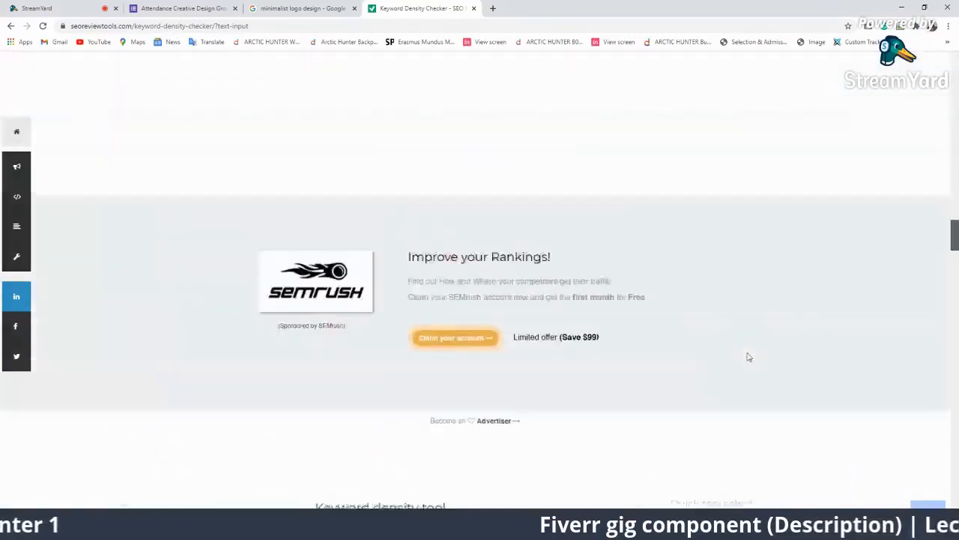
scroll(523, 358, "up", 2)
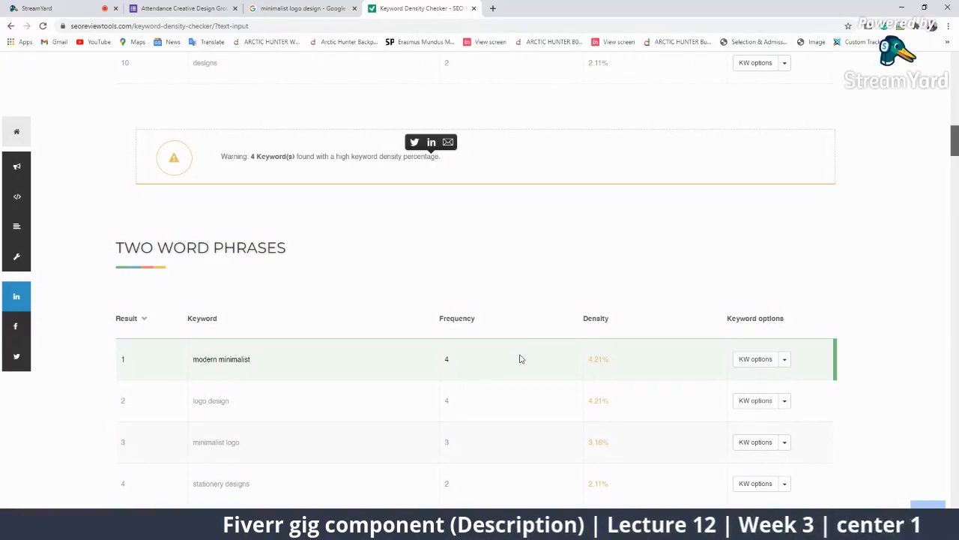
scroll(518, 317, "down", 3)
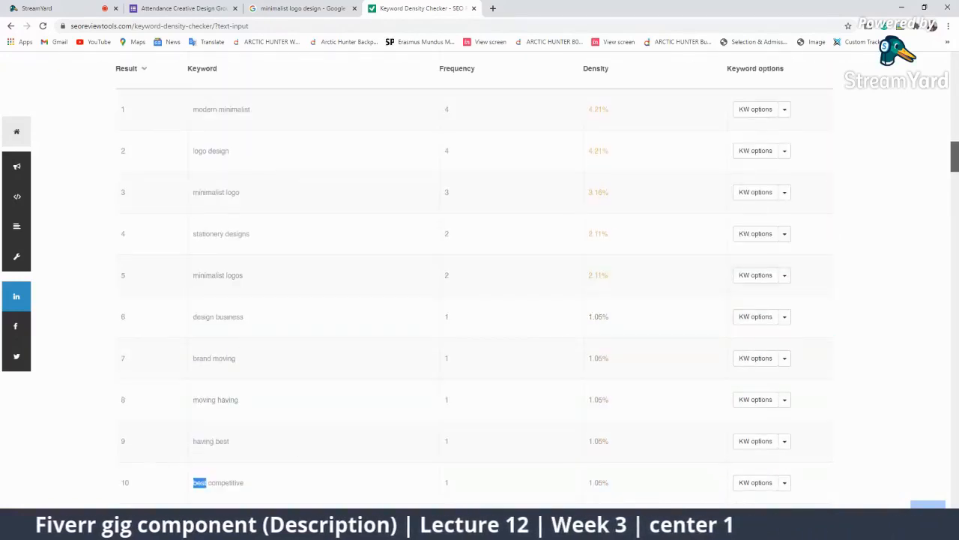
- Switch to the Fiverr window, browse the gigs found for "modern minimalist logo", and return to the keyword density report
mouse_move(698, 527)
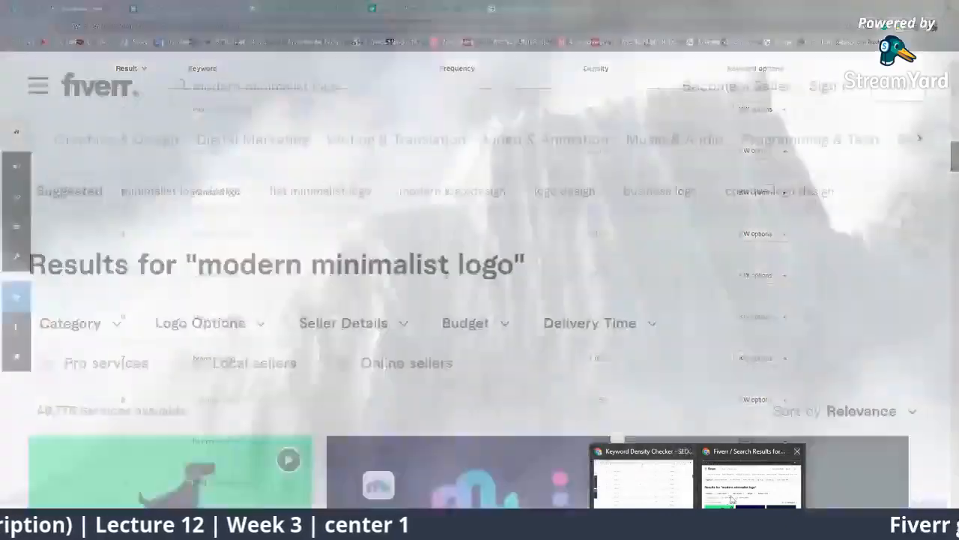
left_click(733, 498)
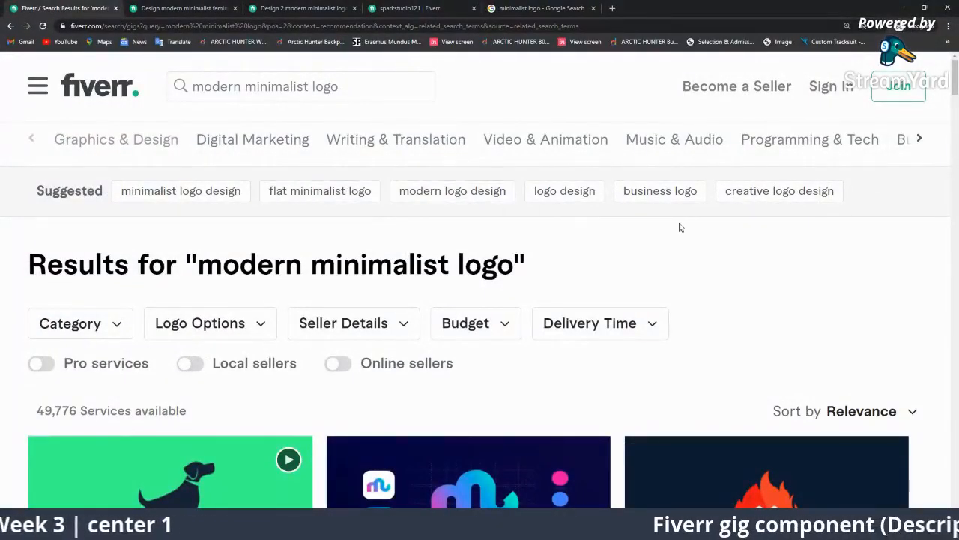
scroll(664, 281, "down", 4)
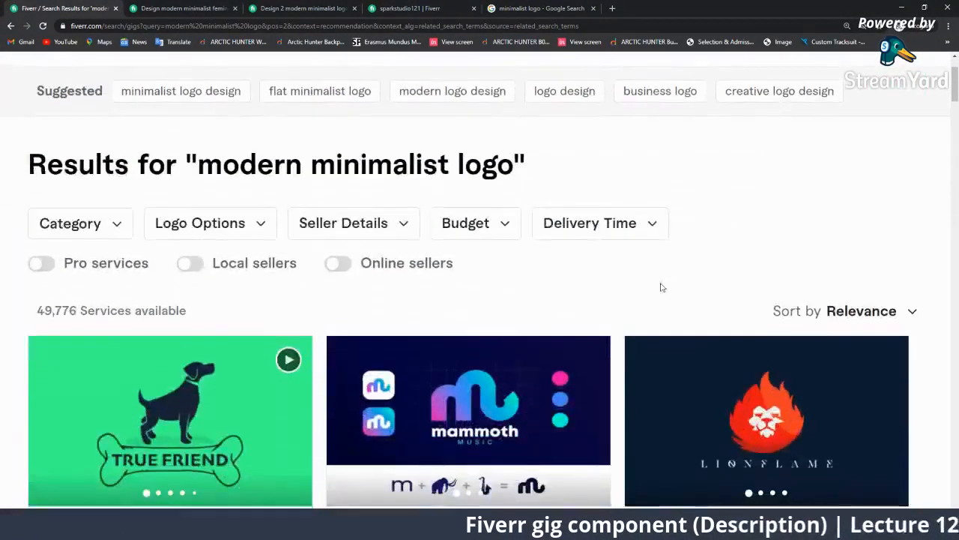
scroll(580, 332, "down", 3)
scroll(580, 332, "down", 5)
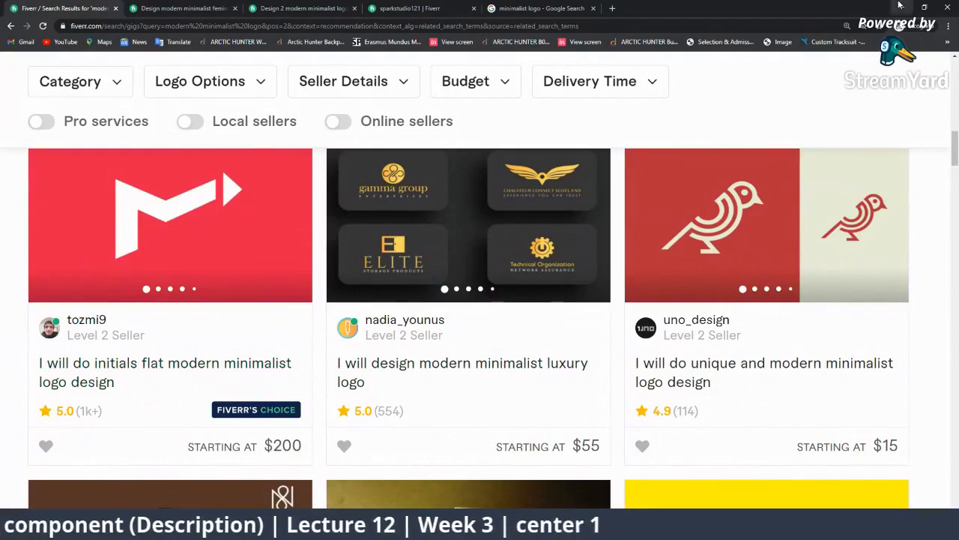
left_click(901, 6)
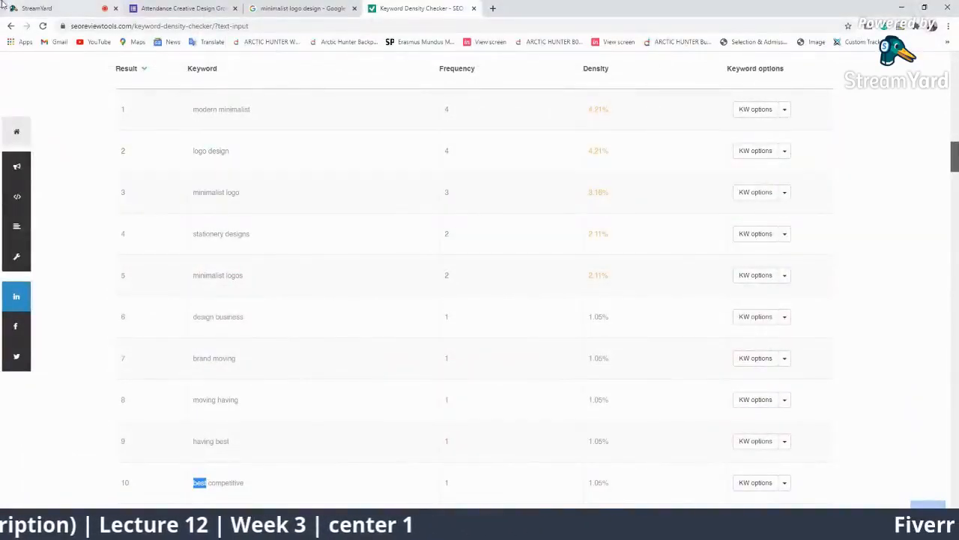
- Switch to the StreamYard studio and show the viewers' questions about the description limit and the file download on the broadcast in turn
left_click(38, 8)
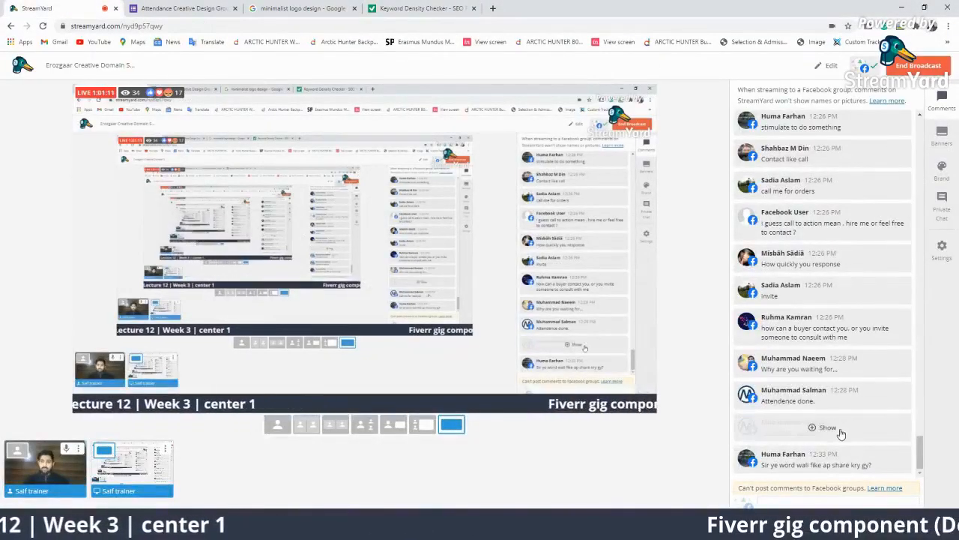
left_click(845, 461)
left_click(848, 464)
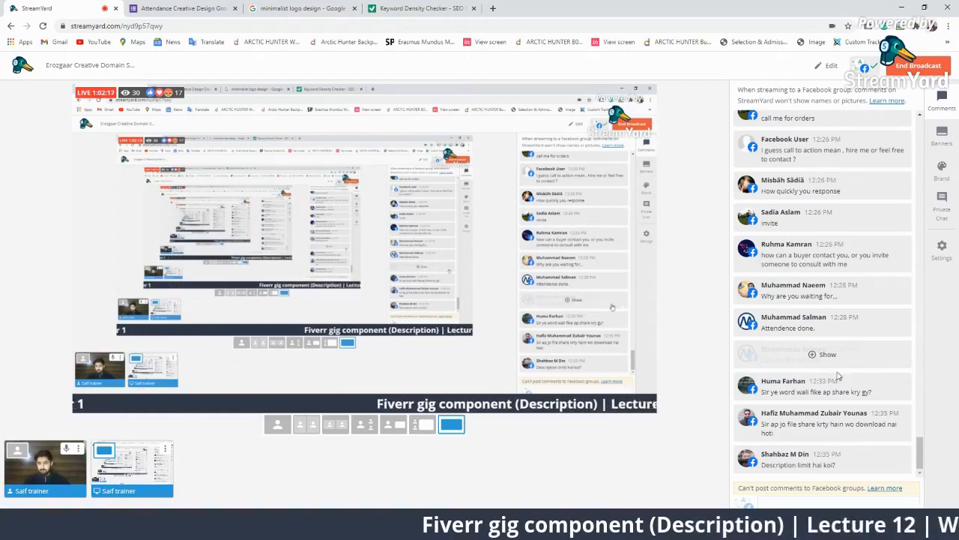
left_click(814, 456)
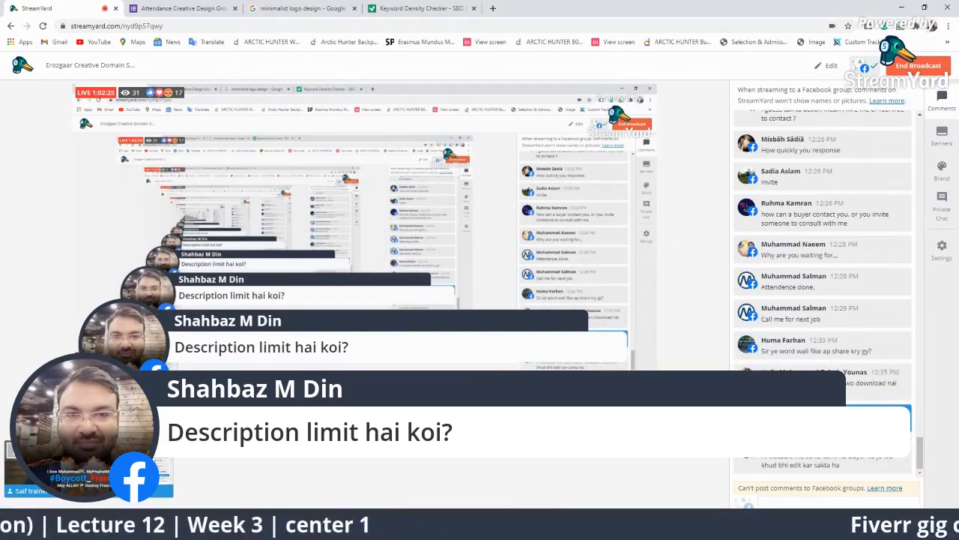
left_click(827, 421)
left_click(823, 381)
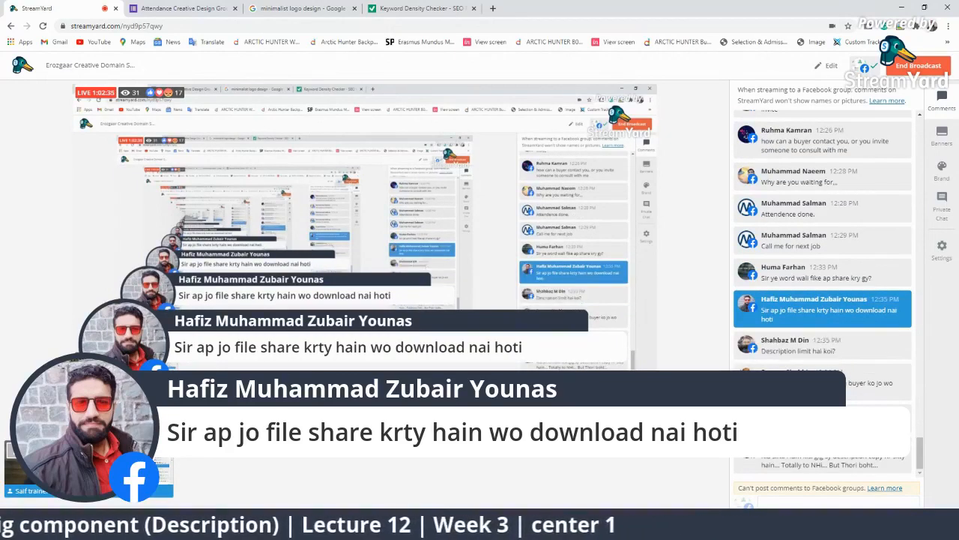
- Show the viewers' questions about the pen tool, editable files and copying gig descriptions on the broadcast in turn, and hide the last one
left_click(833, 420)
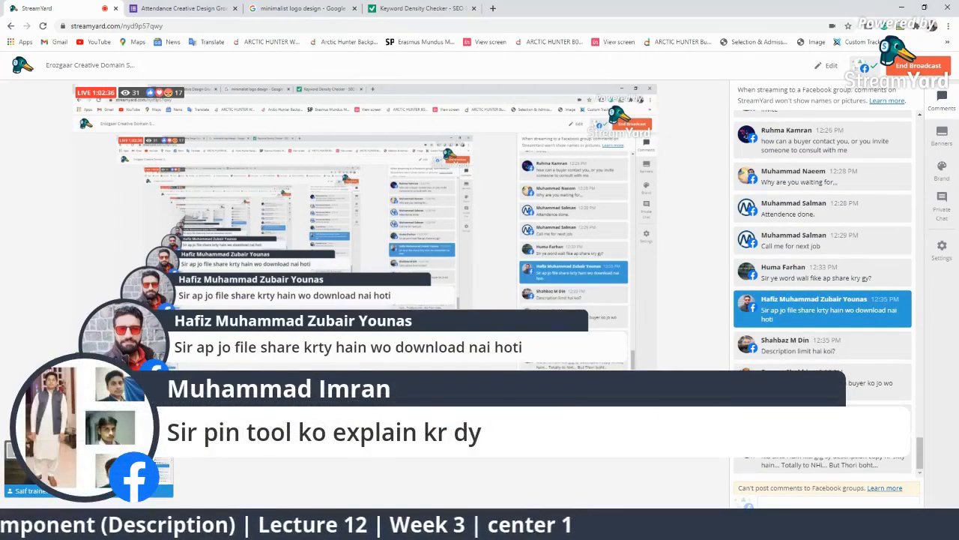
left_click(840, 386)
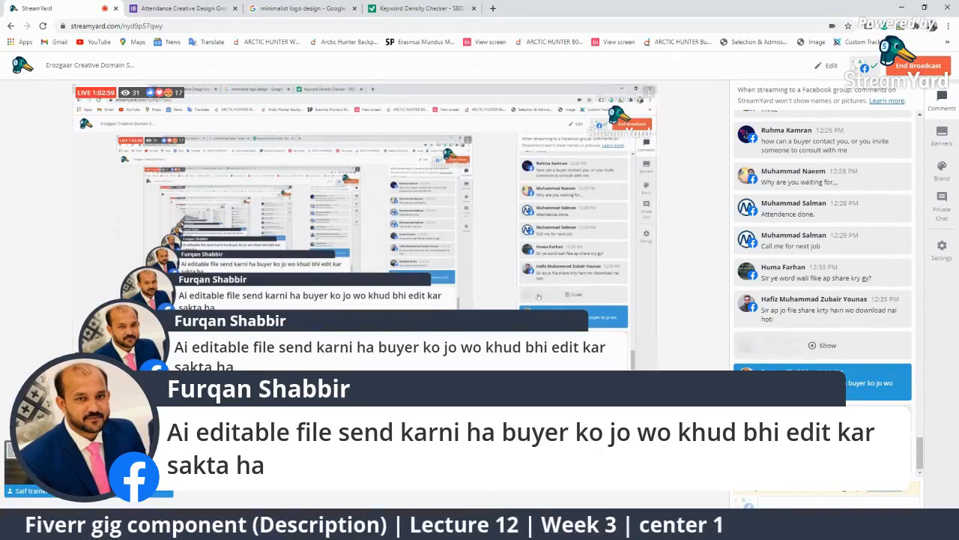
left_click(784, 349)
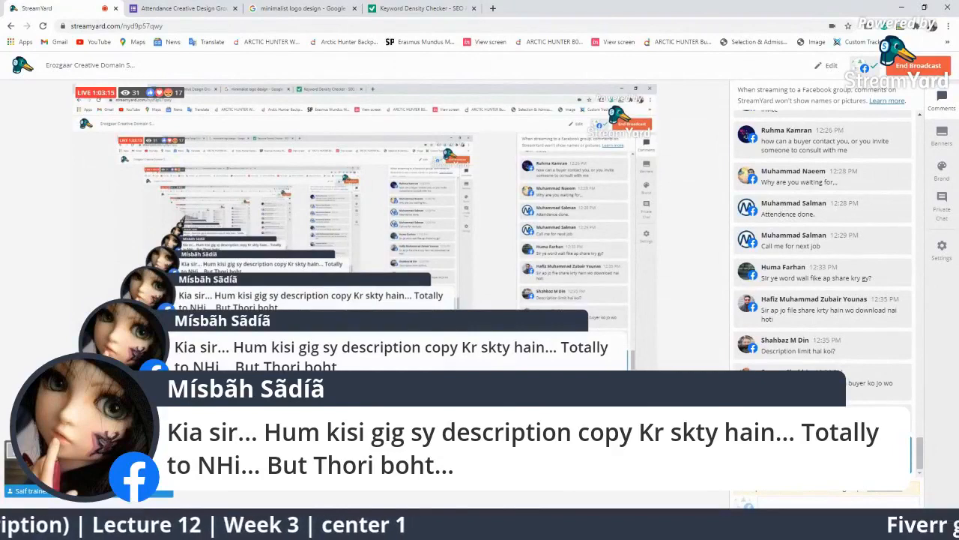
left_click(867, 460)
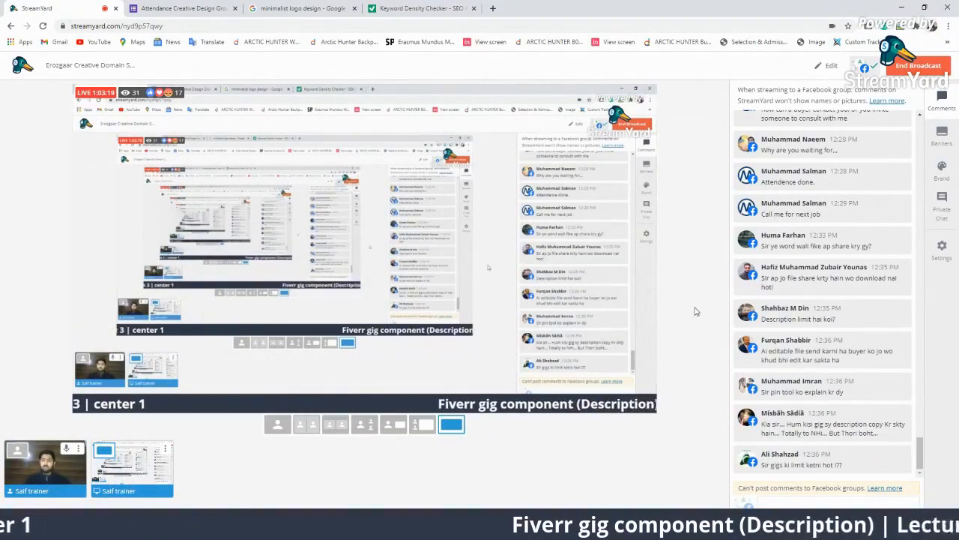
- Show the questions about the gig limit, source versus vector files and sharing a Fiverr profile on the broadcast in turn, and clear the overlay
left_click(862, 445)
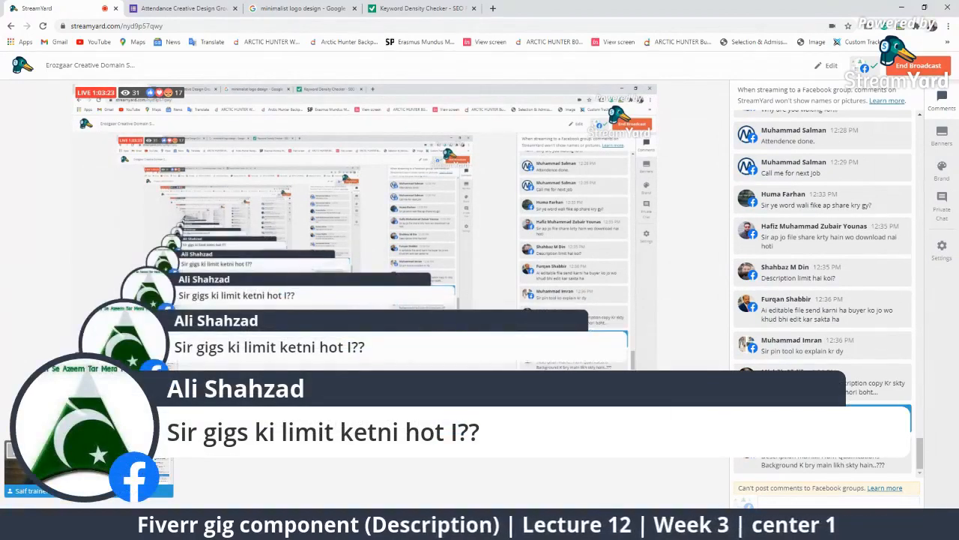
left_click(857, 459)
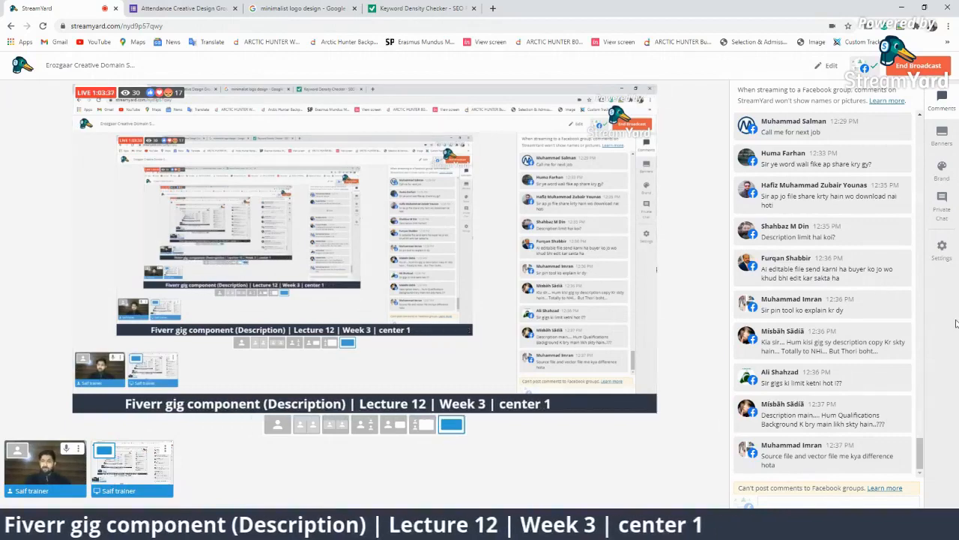
left_click(809, 458)
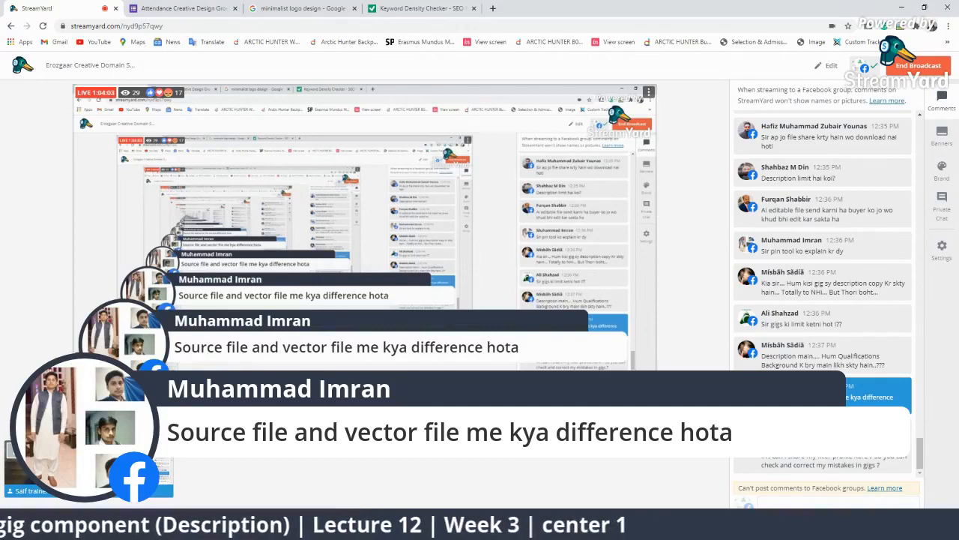
left_click(823, 445)
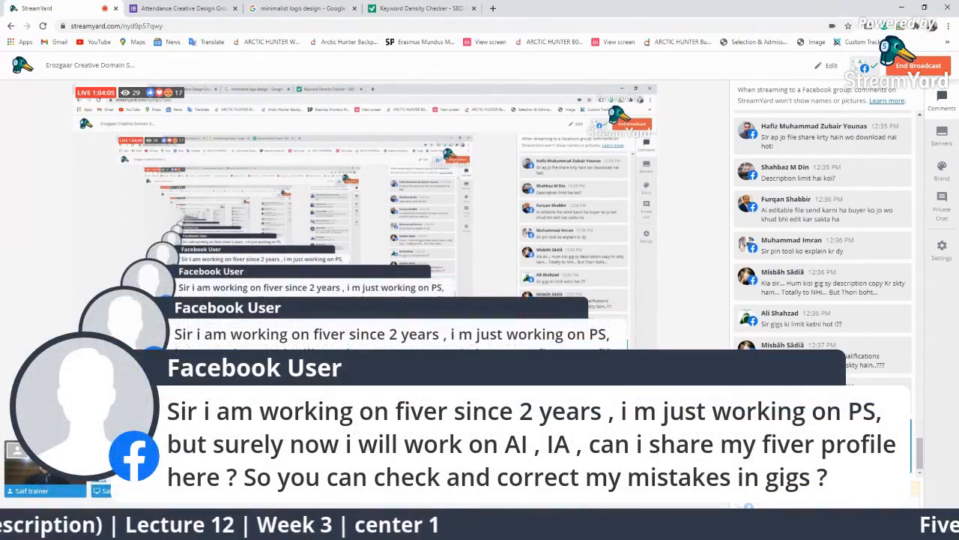
left_click(786, 458)
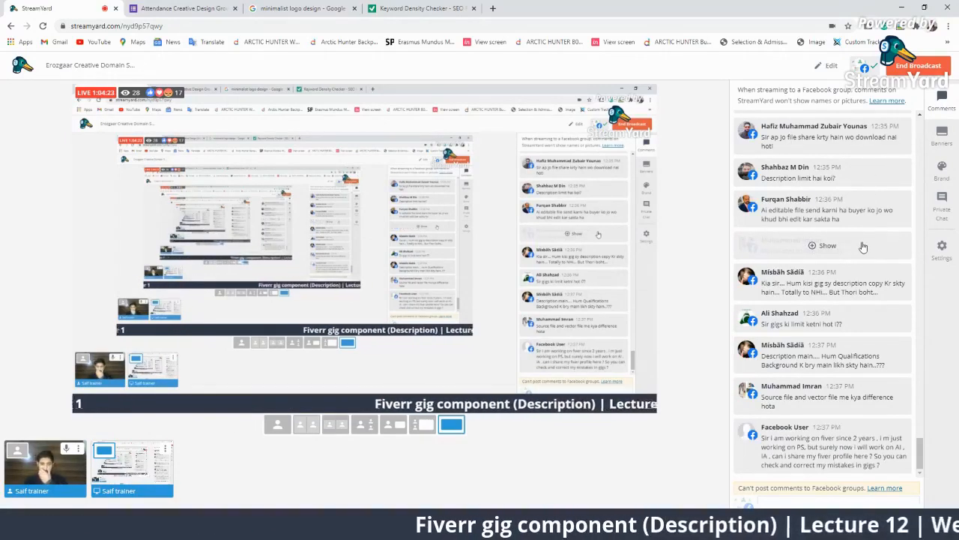
- Show the gig limit question again, followed by the one about correcting mistakes in a Fiverr profile, and take it off the broadcast
left_click(863, 246)
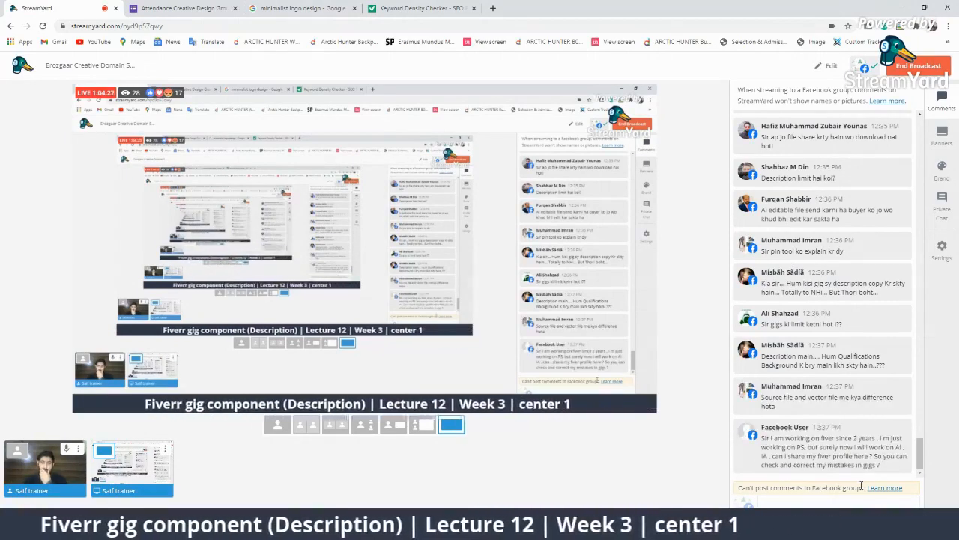
left_click(859, 327)
left_click(848, 462)
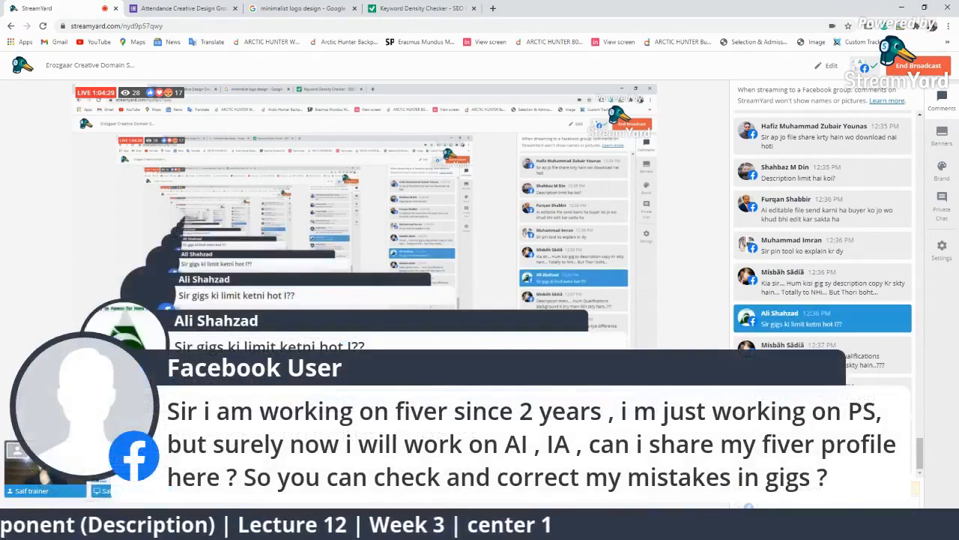
left_click(832, 450)
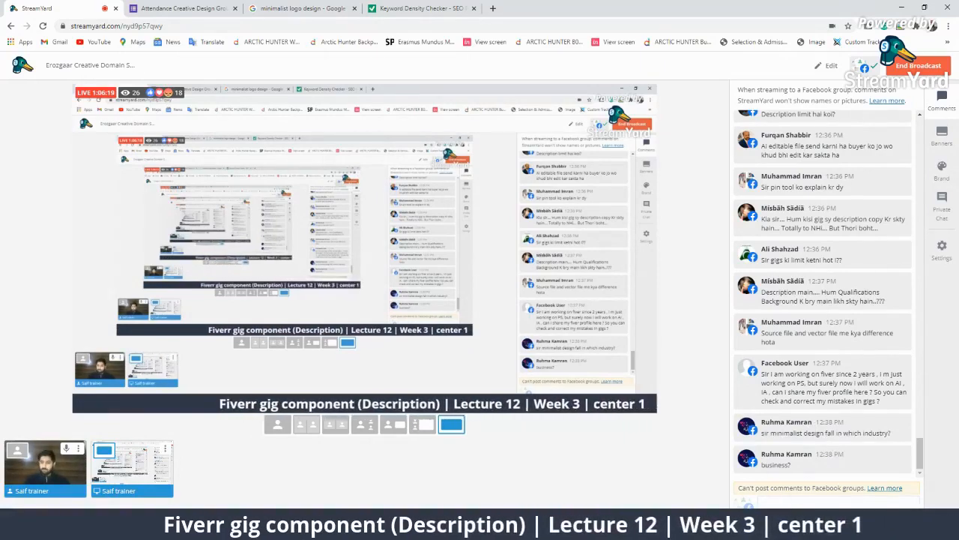
- Read through the viewers' newest comments, including the attendance confirmations, farewells and feedback on the teaching style
mouse_move(879, 477)
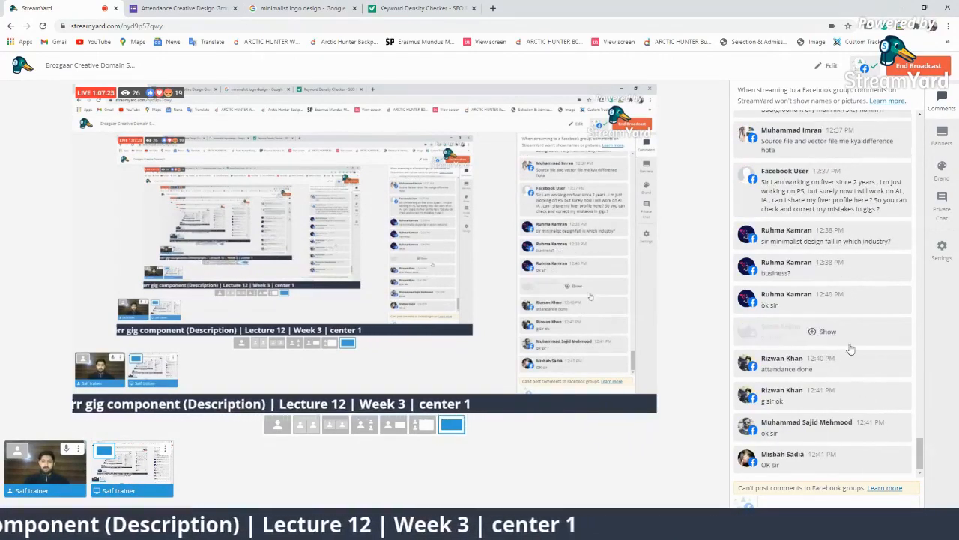
mouse_move(132, 94)
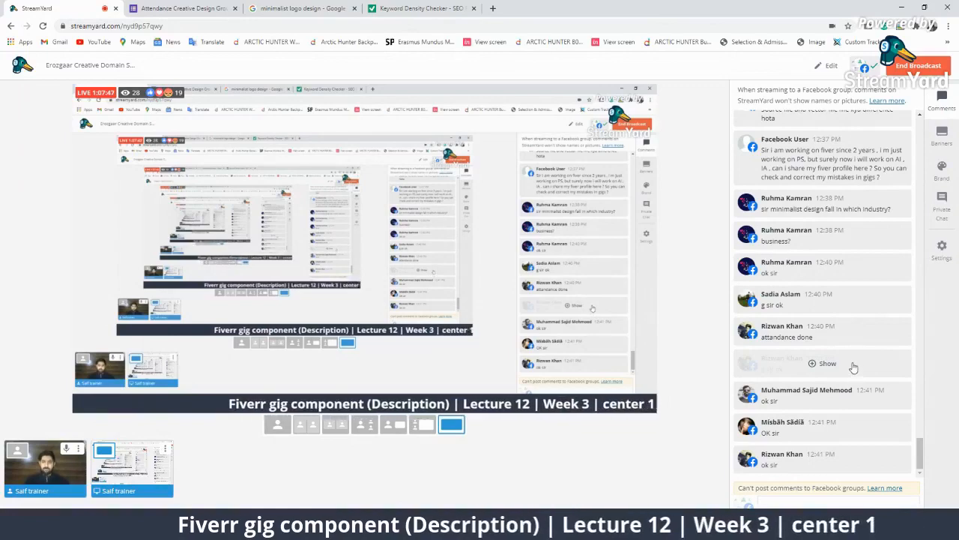
scroll(852, 382, "up", 2)
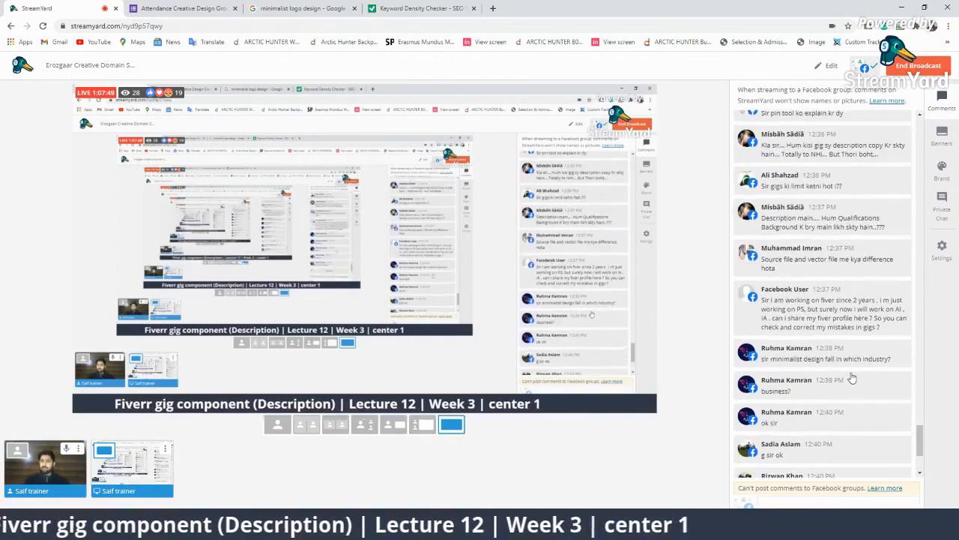
scroll(852, 379, "down", 2)
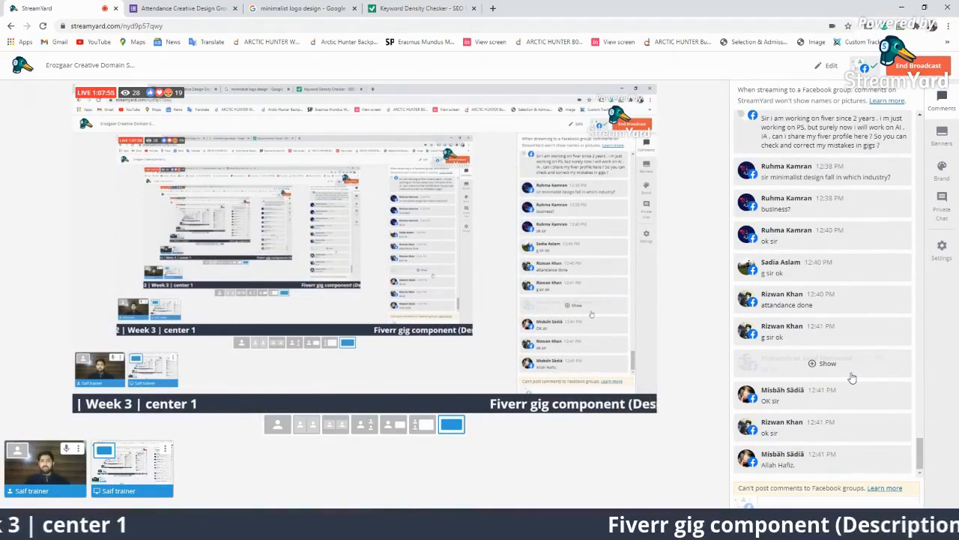
mouse_move(130, 92)
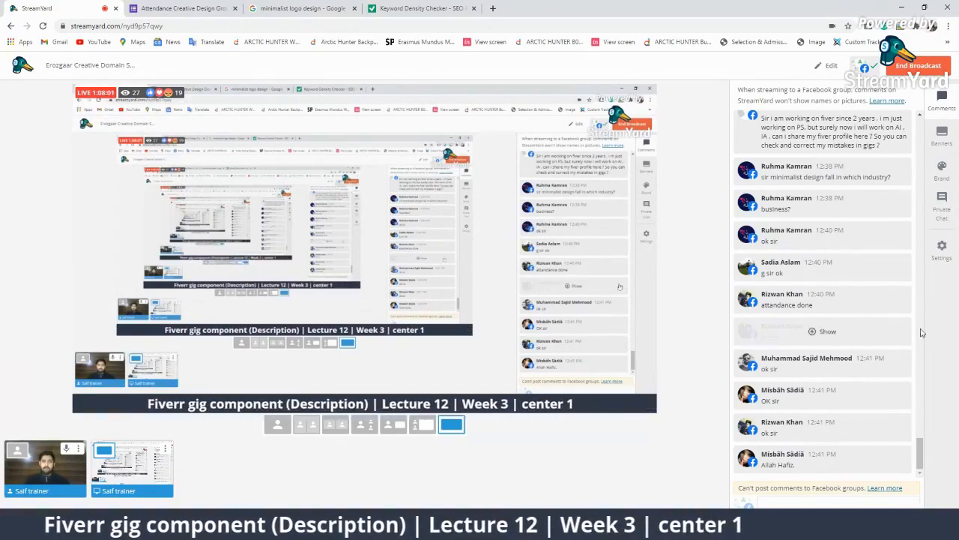
left_click(862, 366)
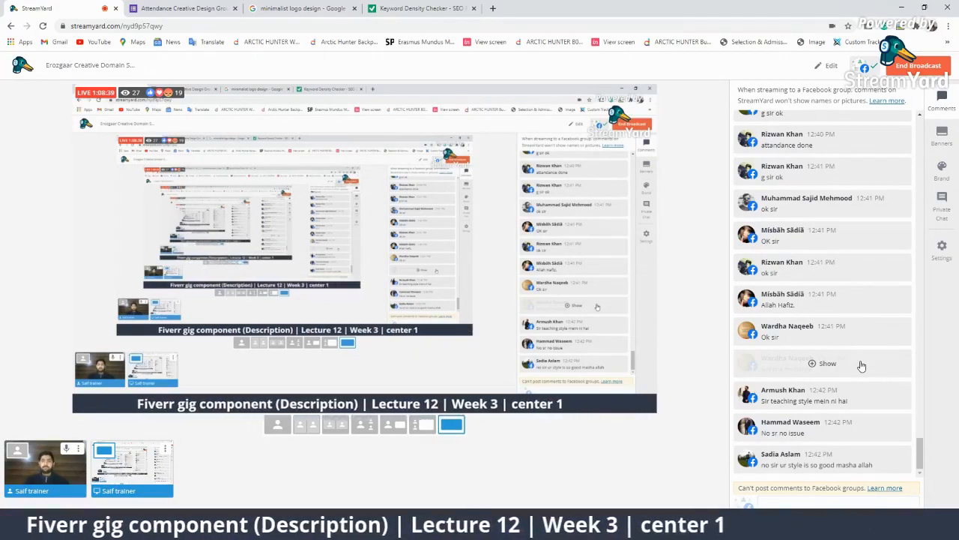
left_click(827, 363)
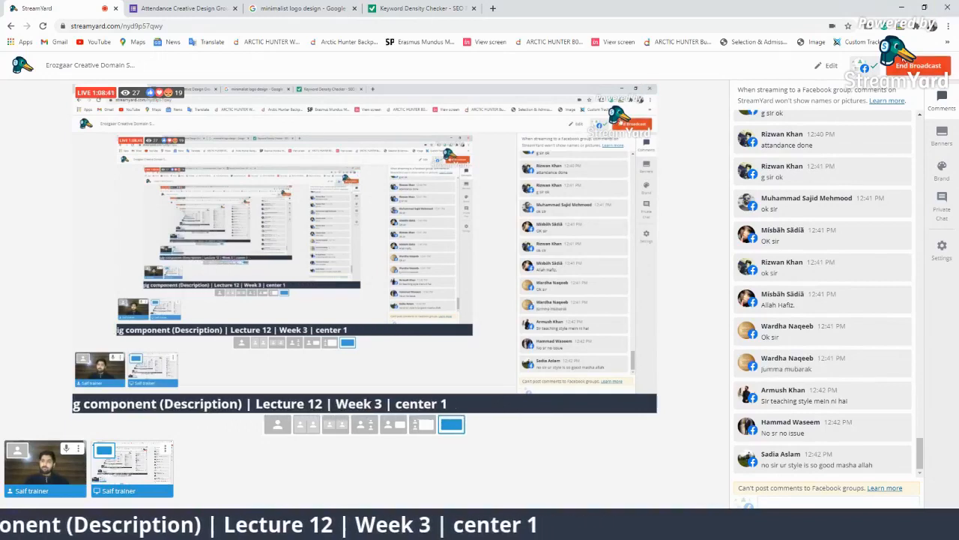